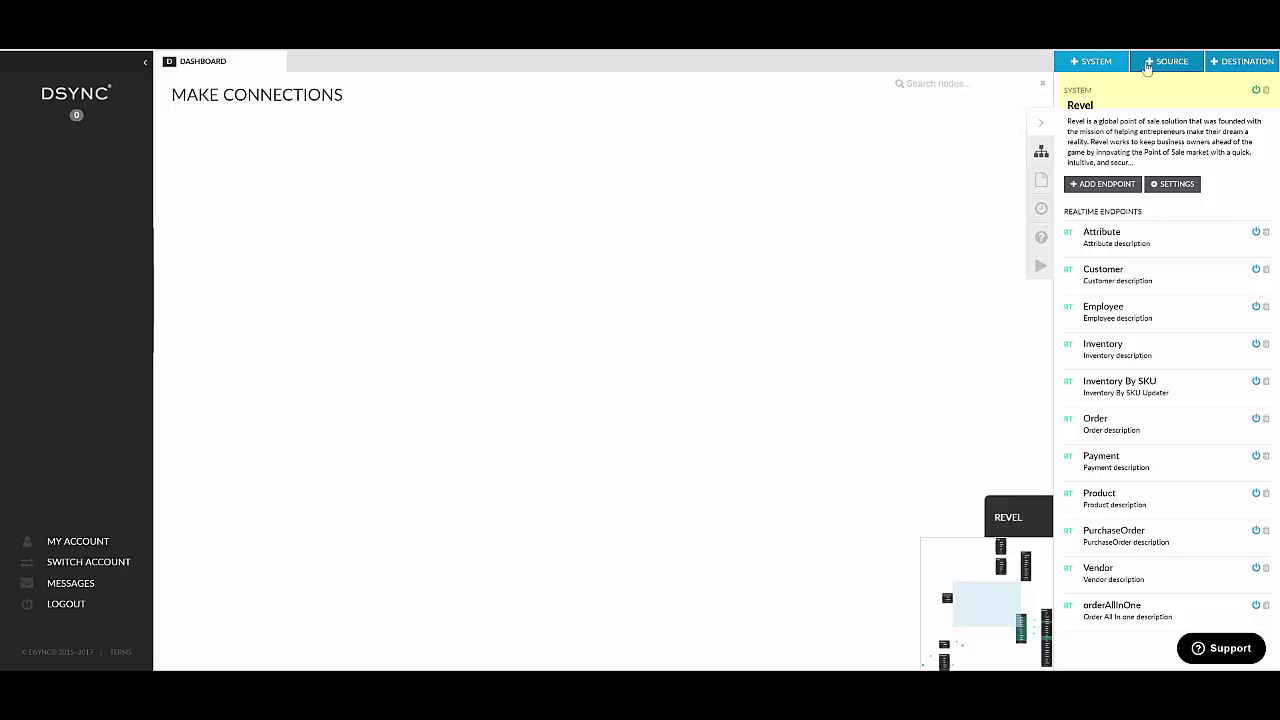
Open the + SYSTEM dropdown at the top right of the connections canvas
click(1095, 68)
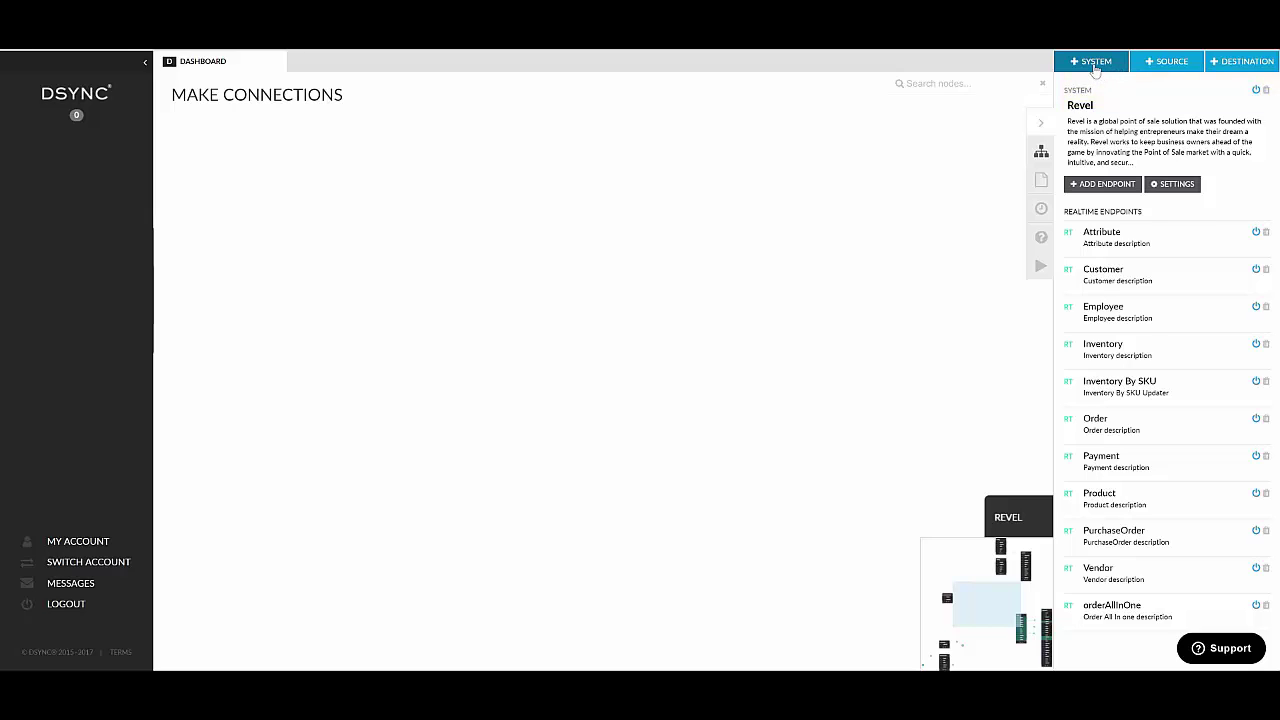
Choose 'Use wizard to create system' from the + SYSTEM menu
click(1095, 64)
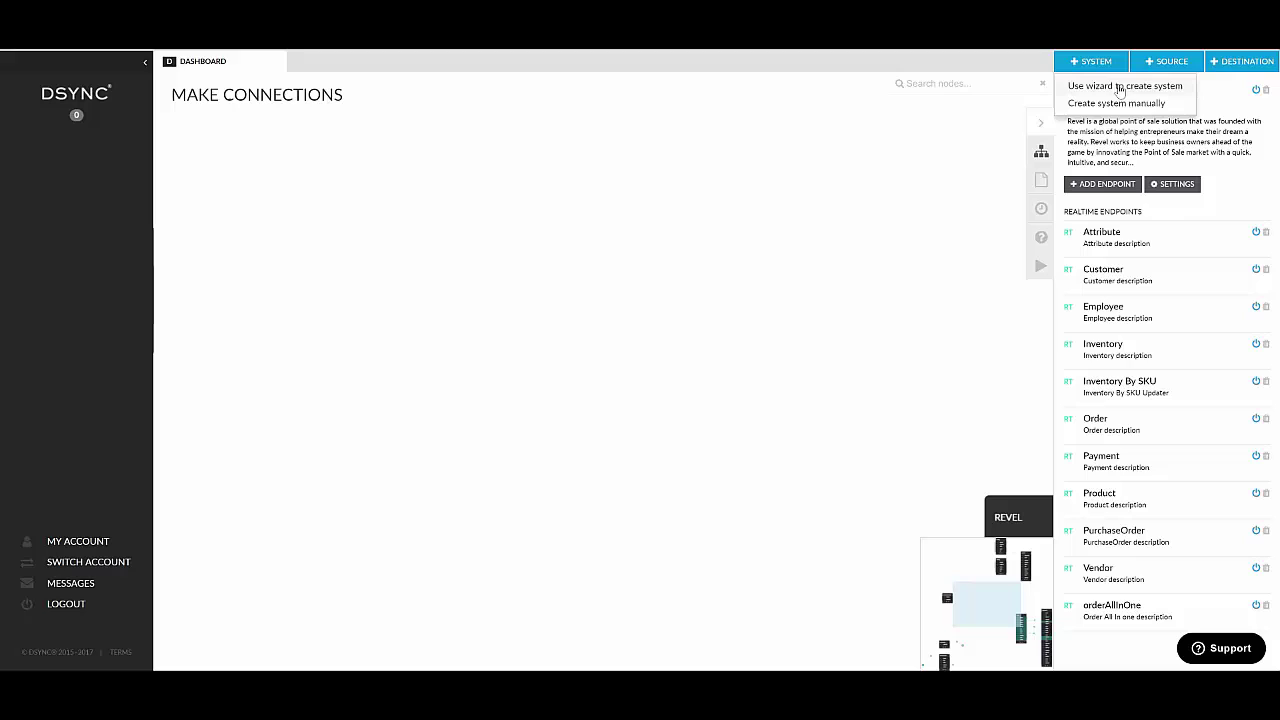
click(1119, 88)
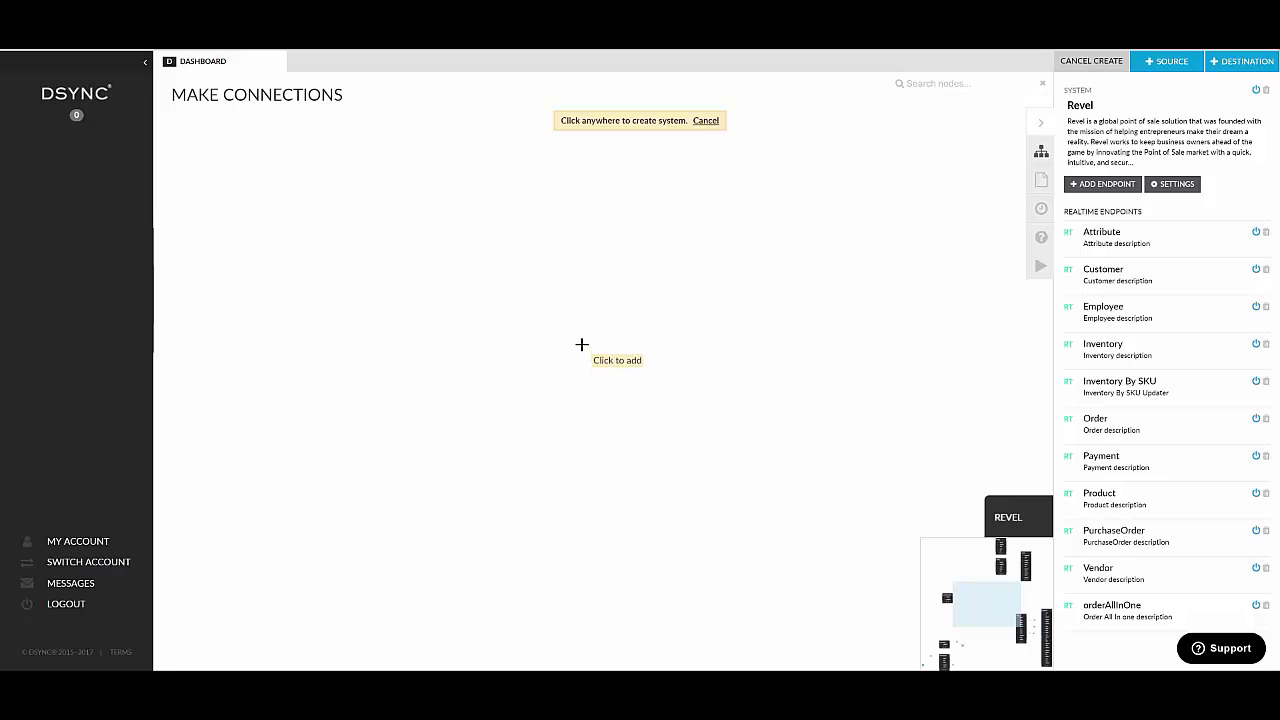
Place the new system on the empty canvas and clear a 'mag' template search
click(567, 337)
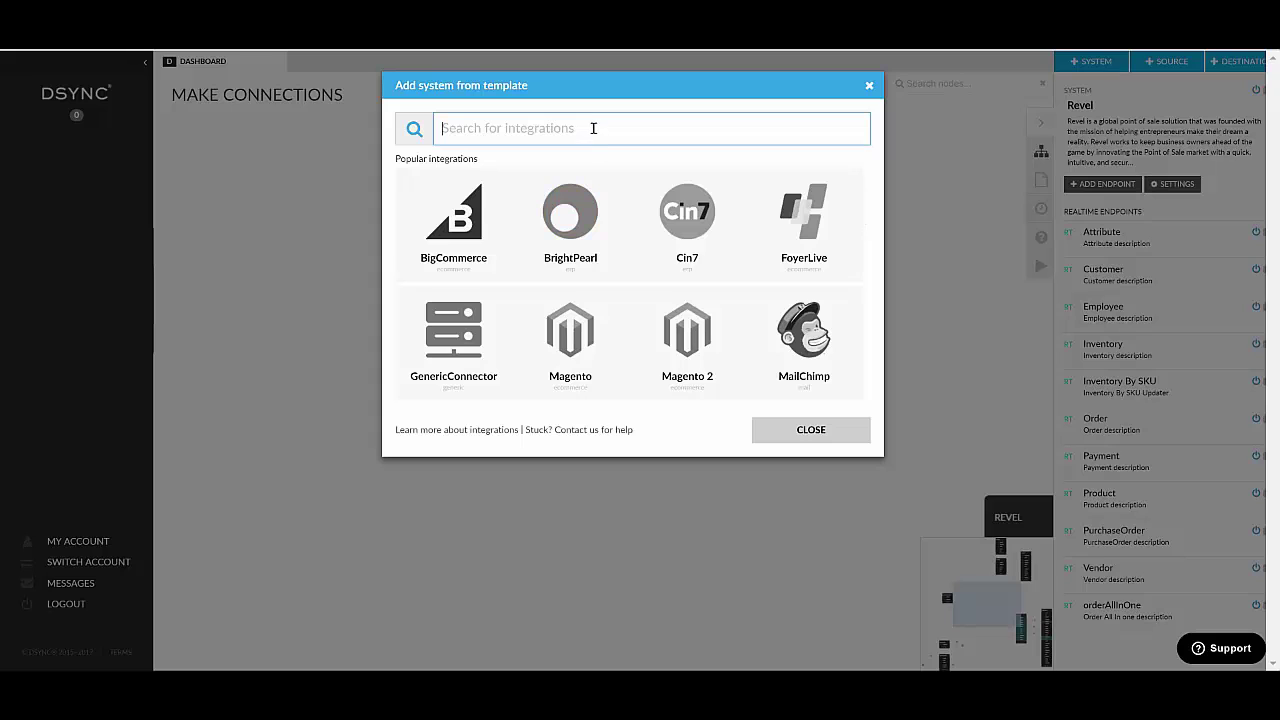
text(mag)
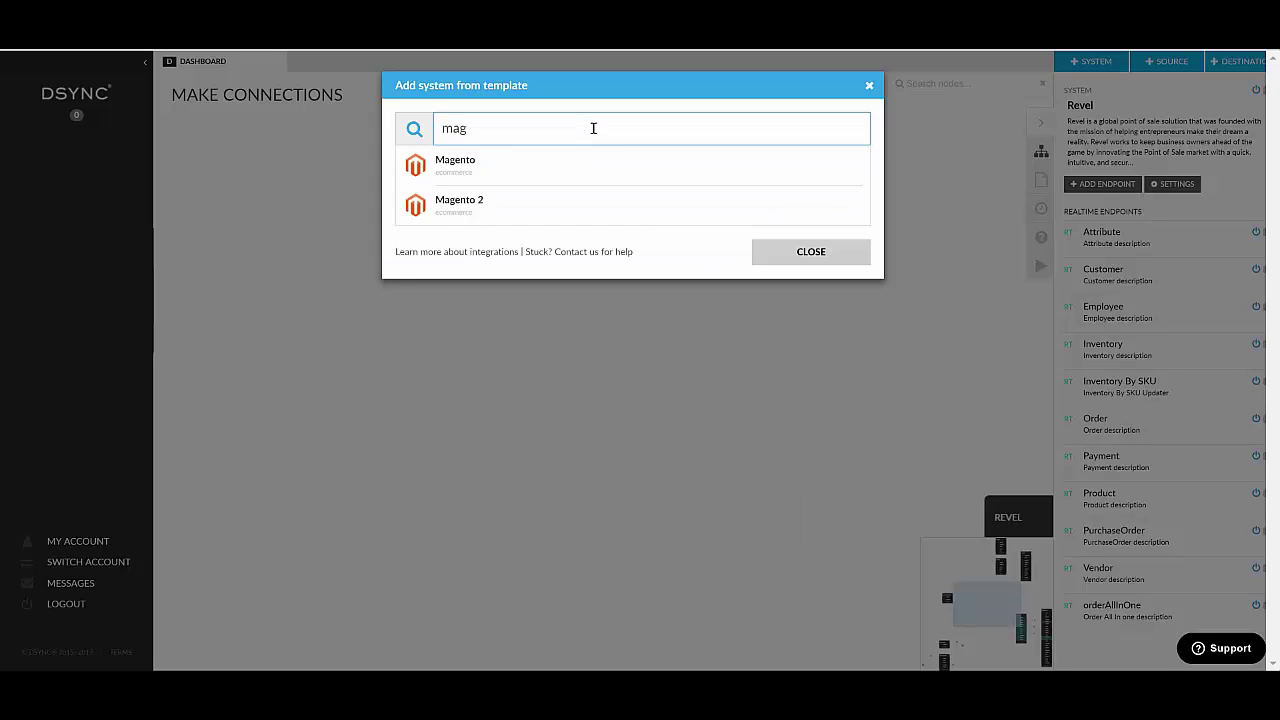
key(BackSpace)
key(BackSpace)
key(BackSpace)
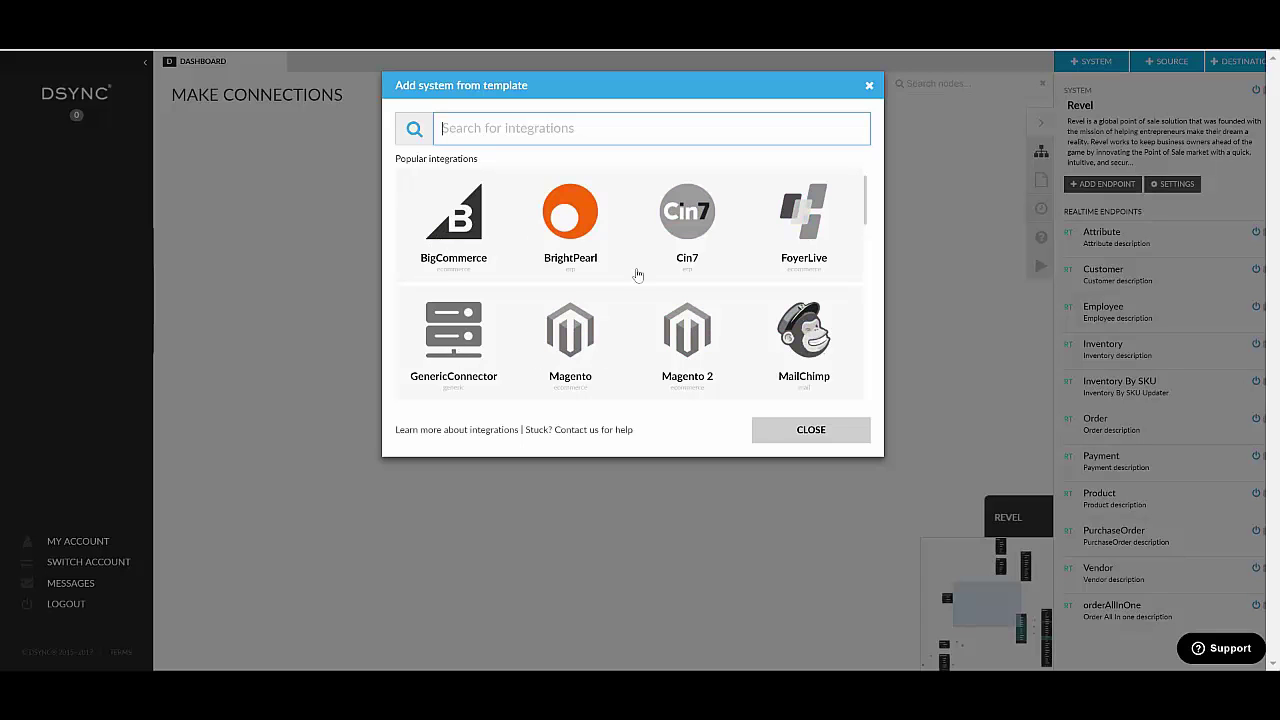
Browse the integrations grid and open the WooCommerce template details
scroll(668, 298, down, 5)
scroll(668, 298, up, 5)
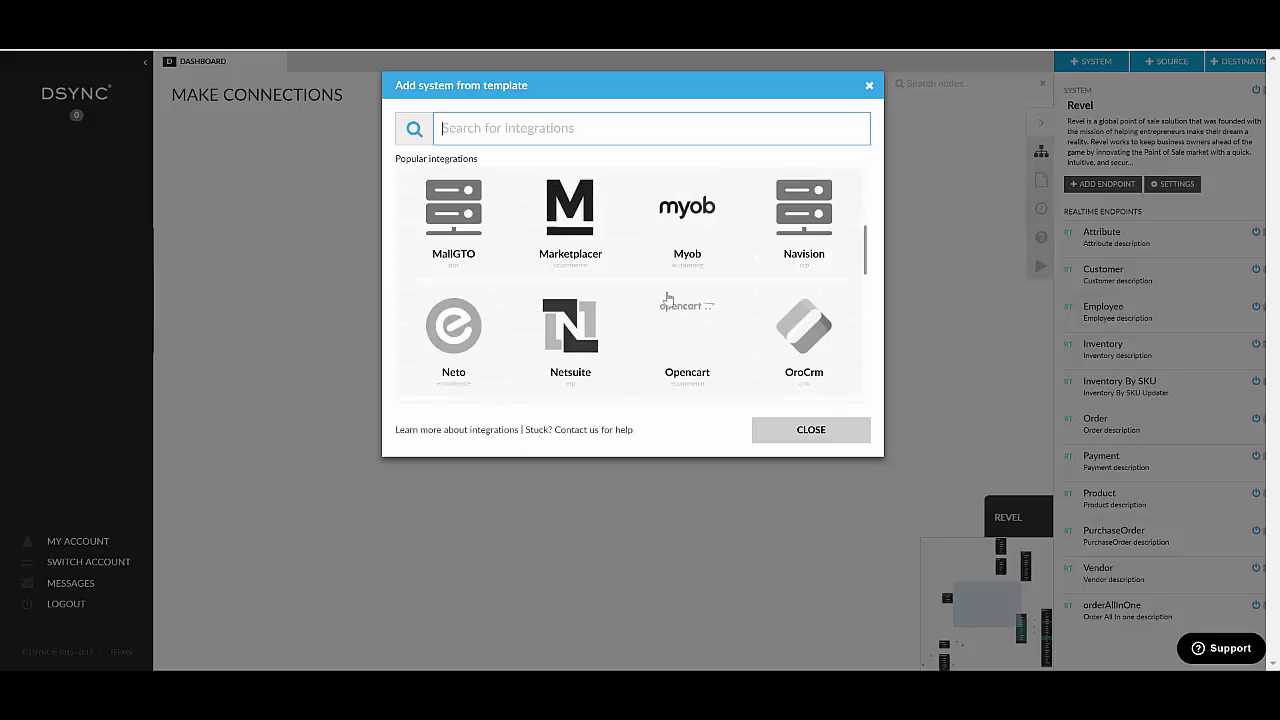
scroll(668, 298, down, 1)
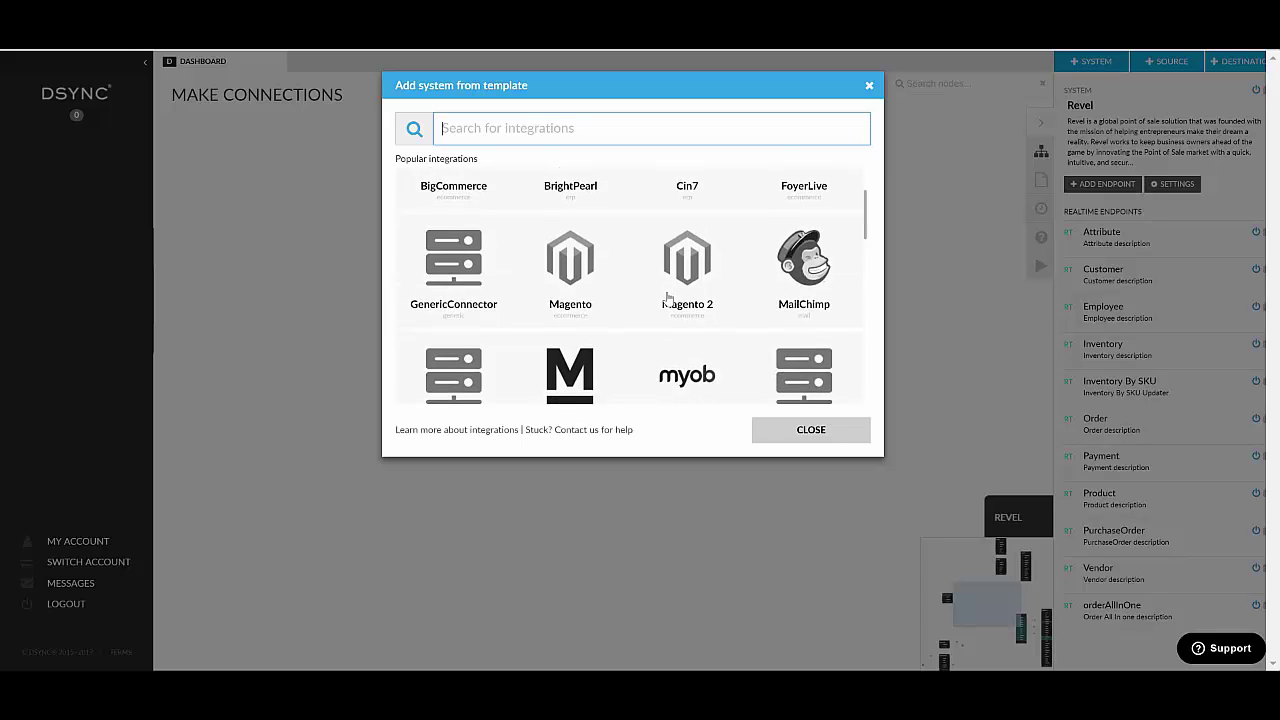
scroll(668, 298, down, 4)
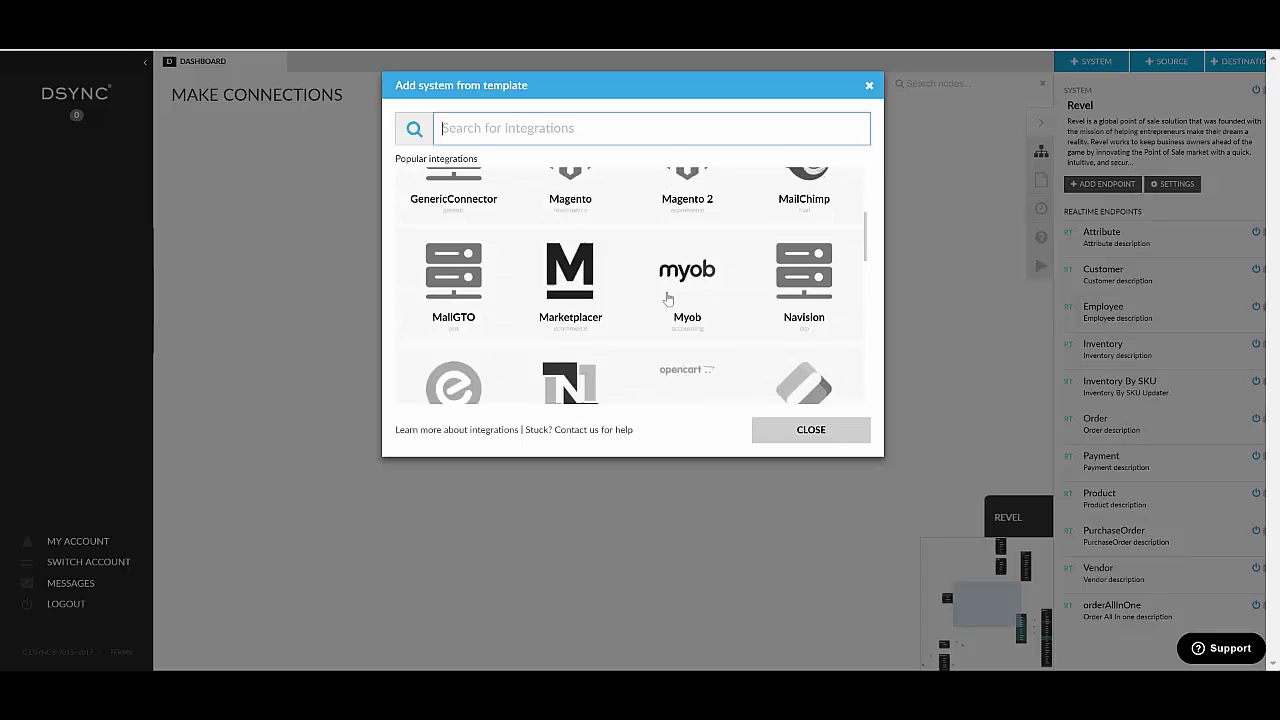
scroll(668, 298, up, 2)
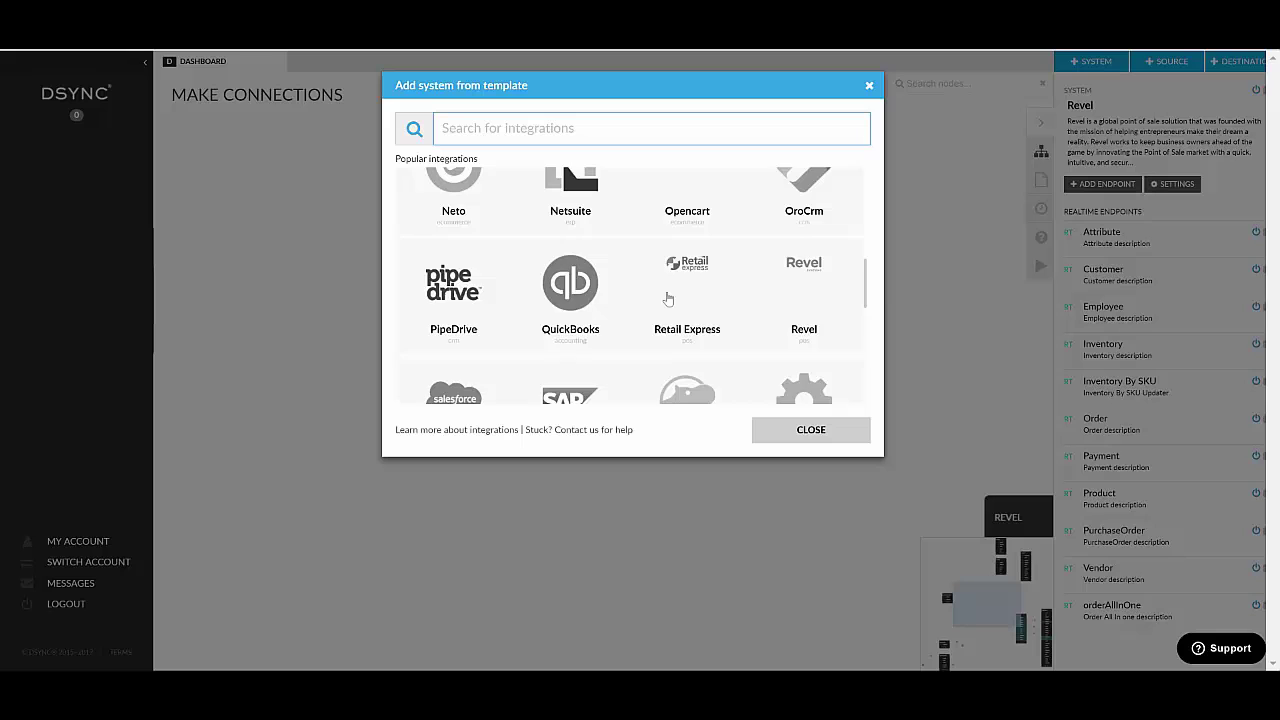
scroll(668, 298, up, 1)
scroll(668, 298, down, 3)
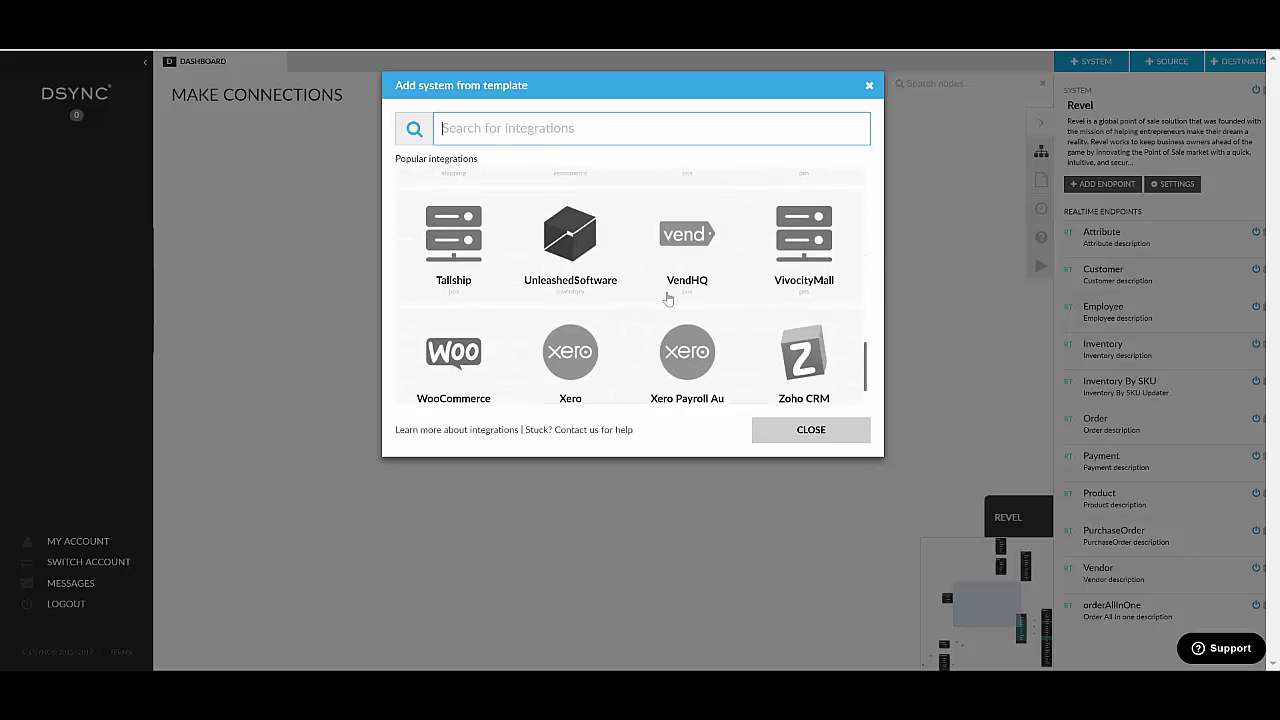
click(455, 368)
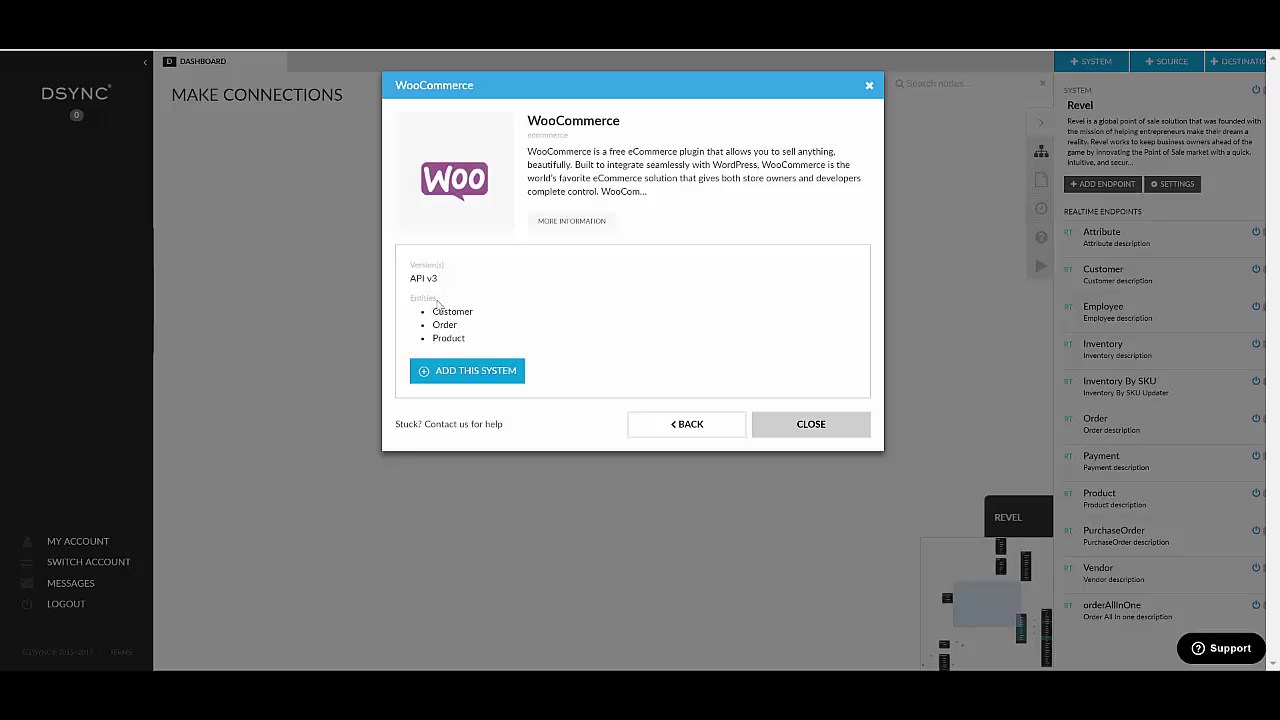
click(471, 377)
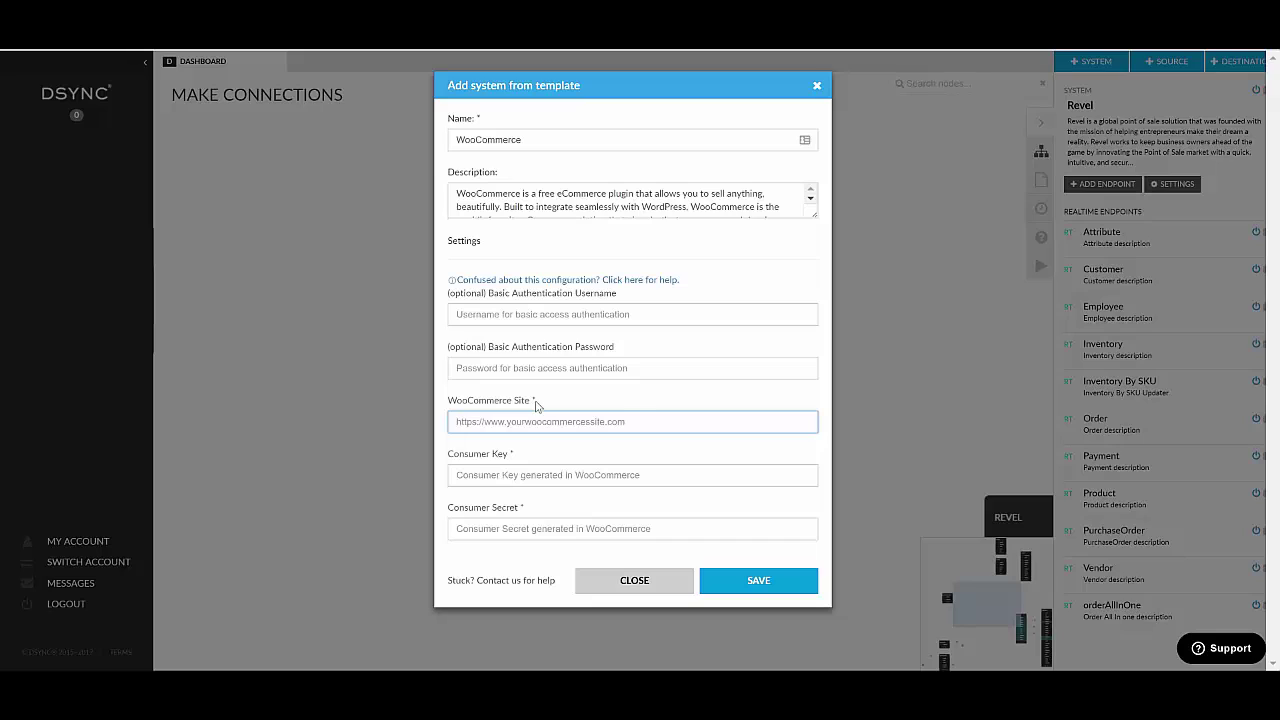
text(http://w)
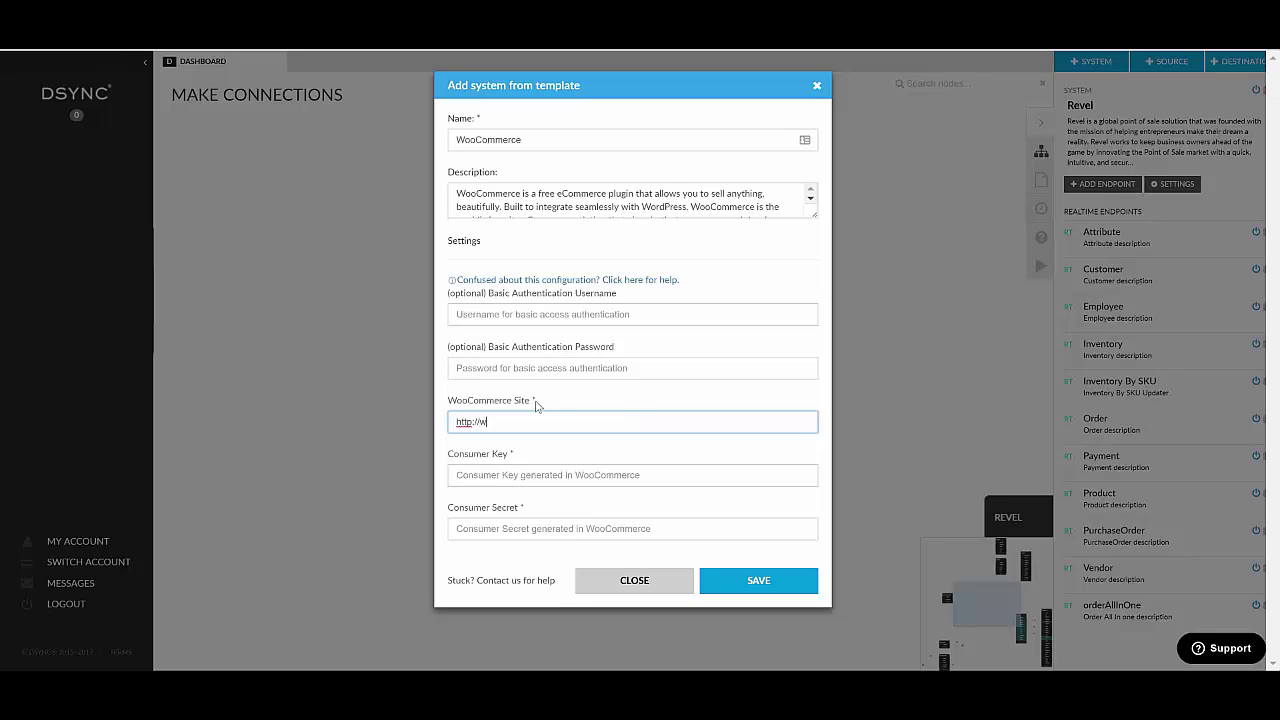
key(BackSpace)
text(your-woo.com)
Fill in the Consumer Key and Consumer Secret fields
click(503, 475)
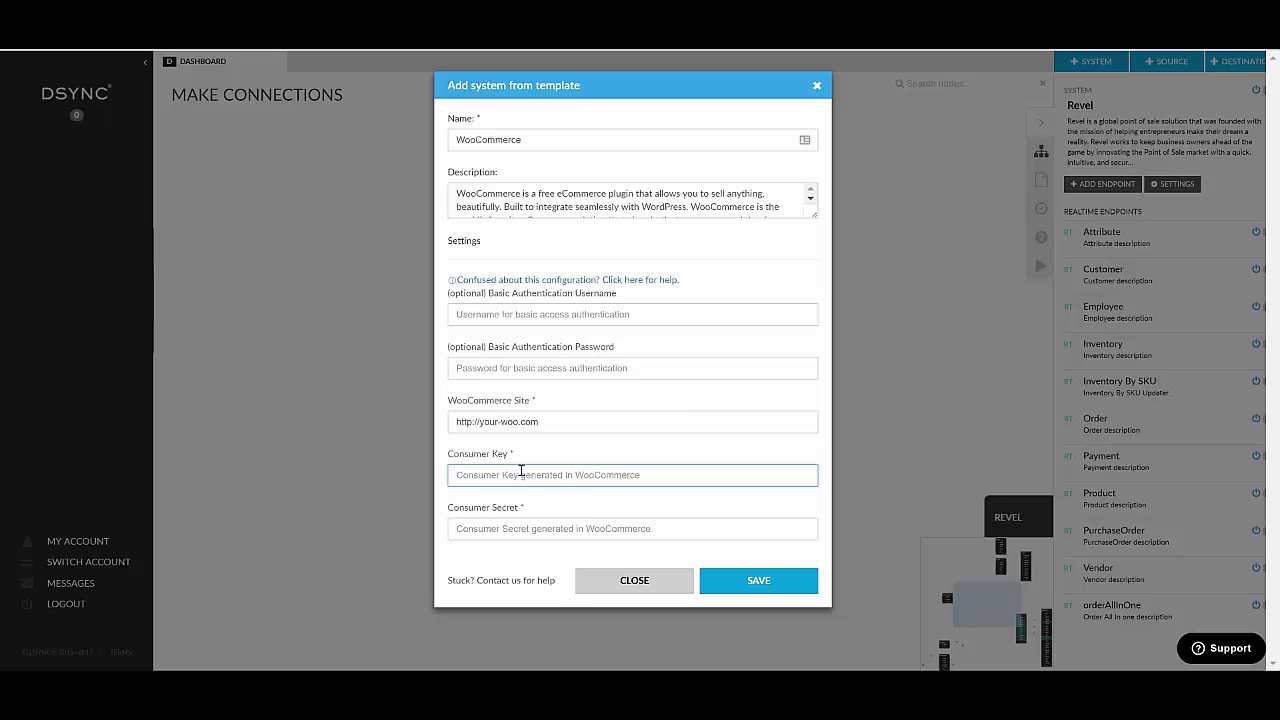
text(abc)
key(Tab)
text(abc)
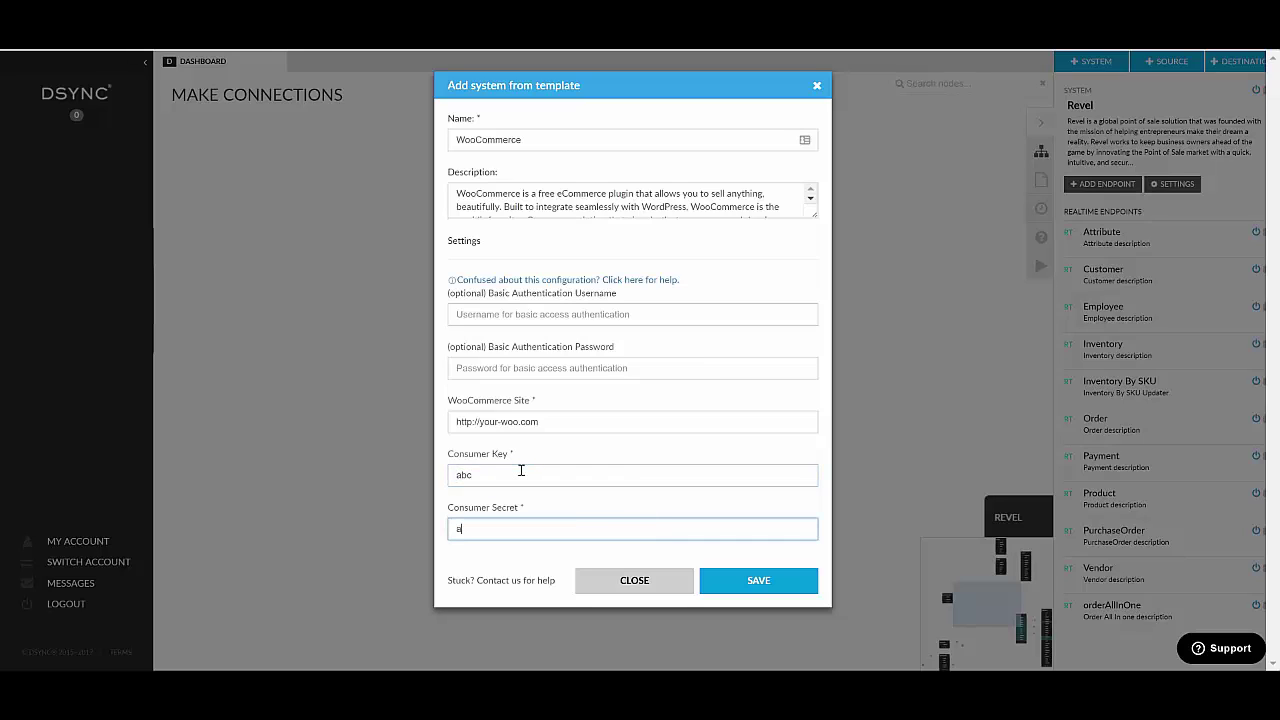
Save the WooCommerce system, drag its node to the upper left, and select Customer
click(757, 582)
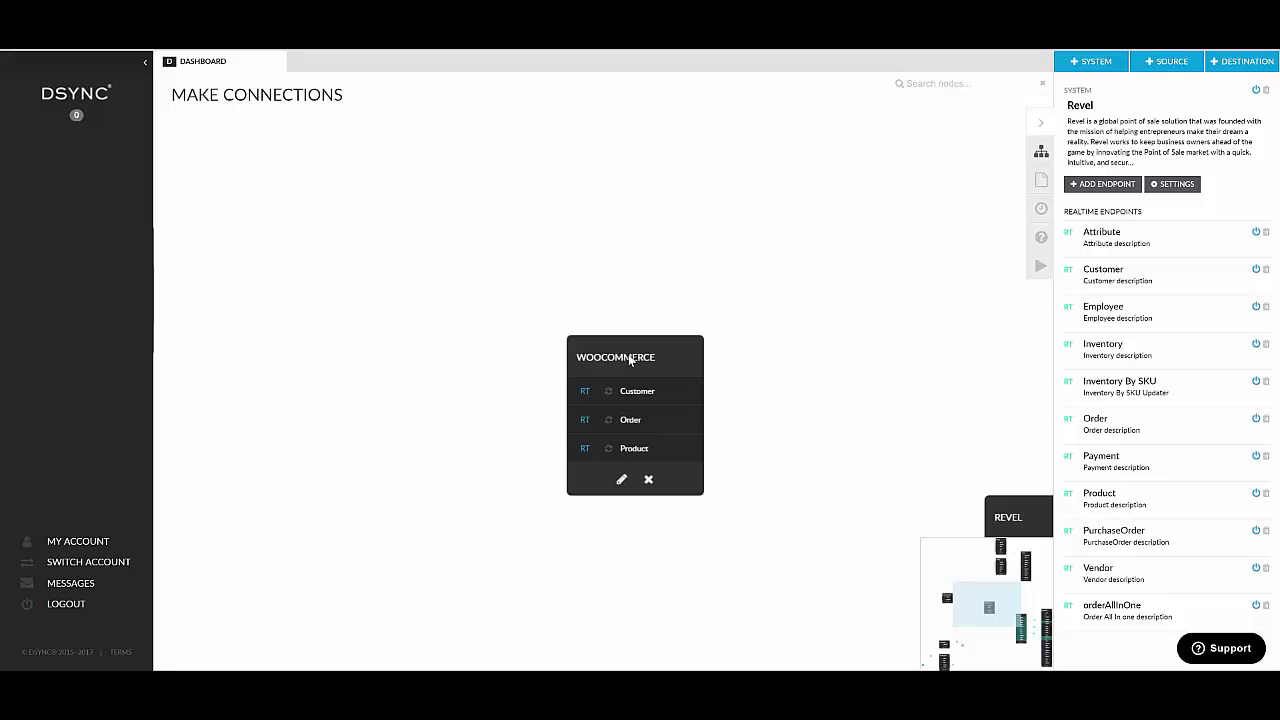
drag(630, 360, 453, 209)
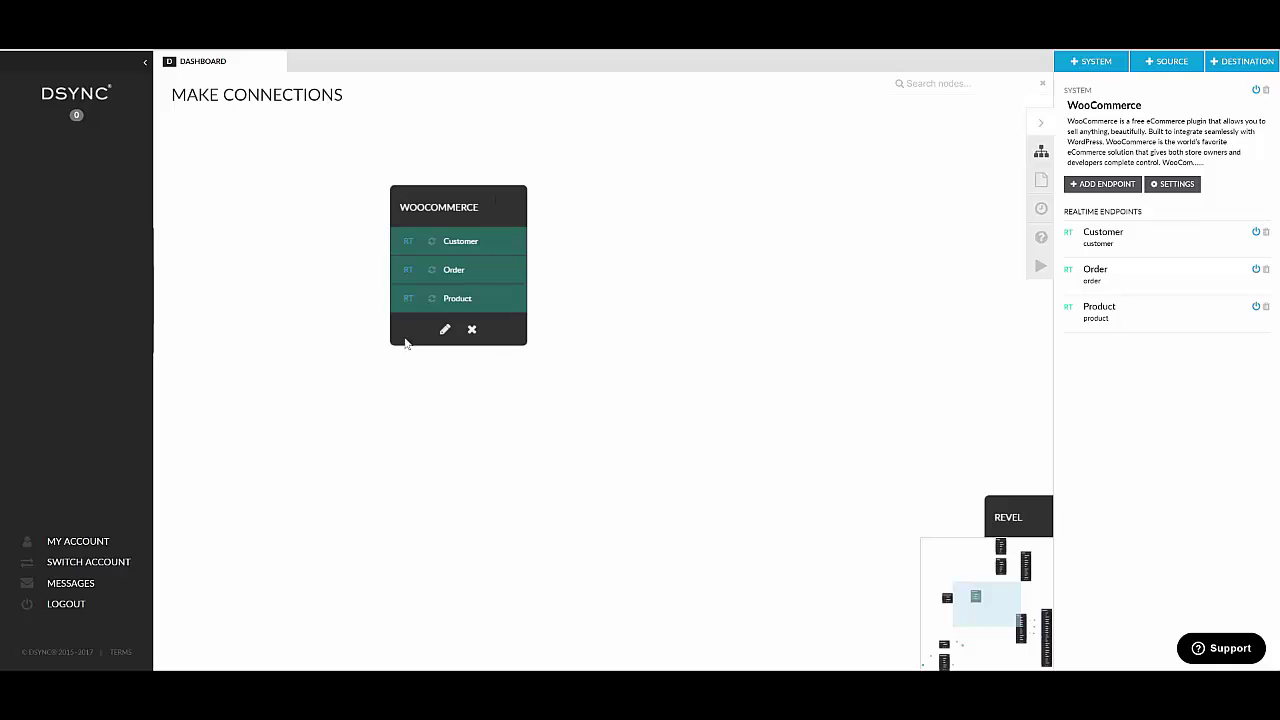
click(468, 242)
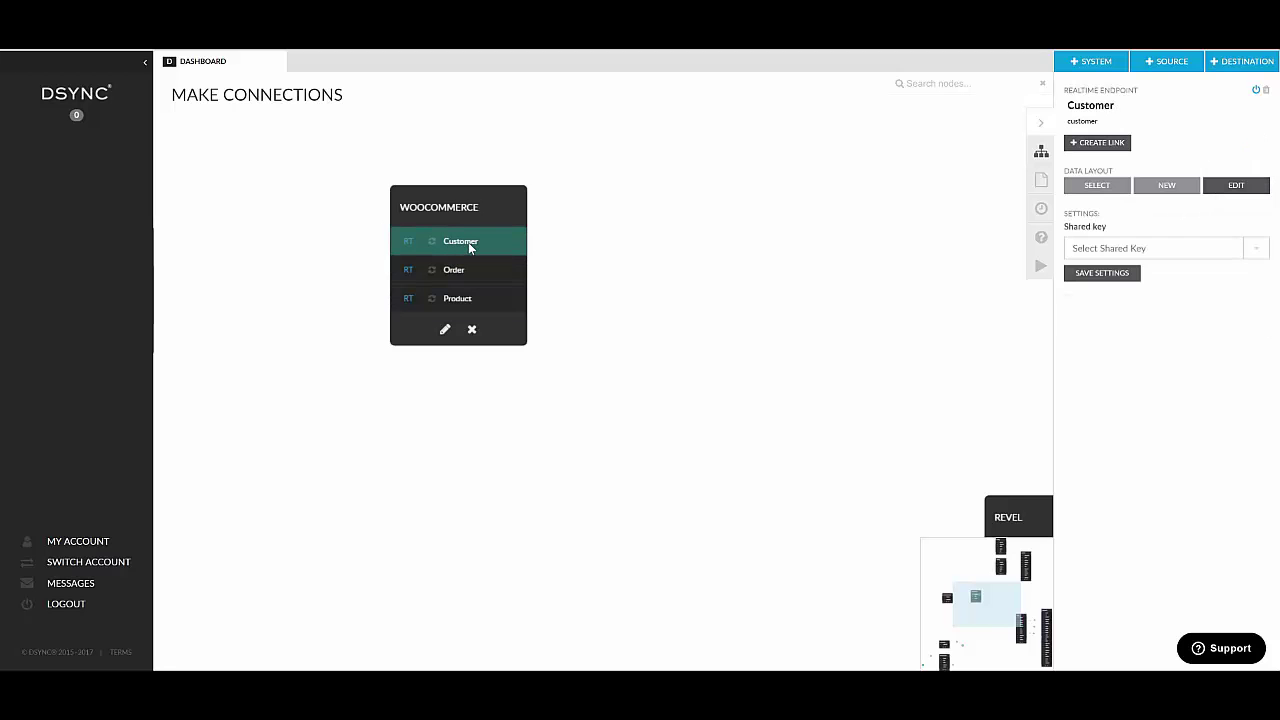
Open the Customer JSON layout, browse its fields, and inspect the id field without changes
double_click(468, 242)
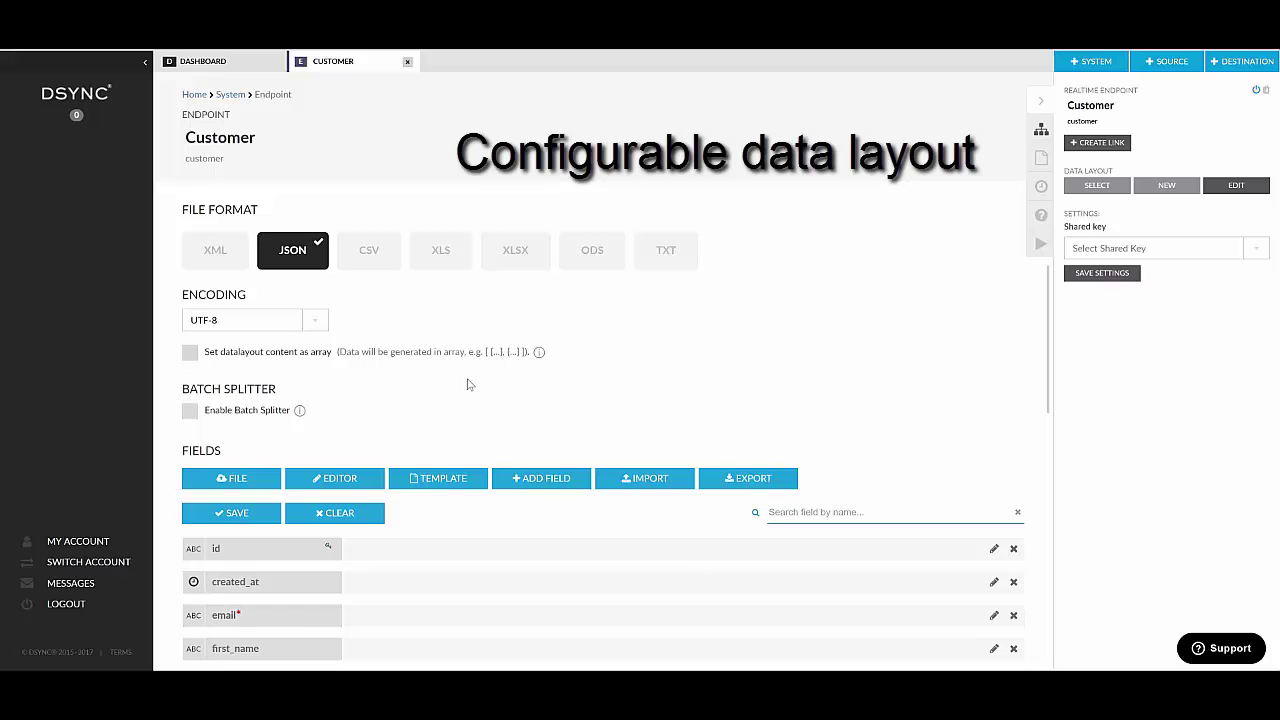
scroll(632, 390, down, 8)
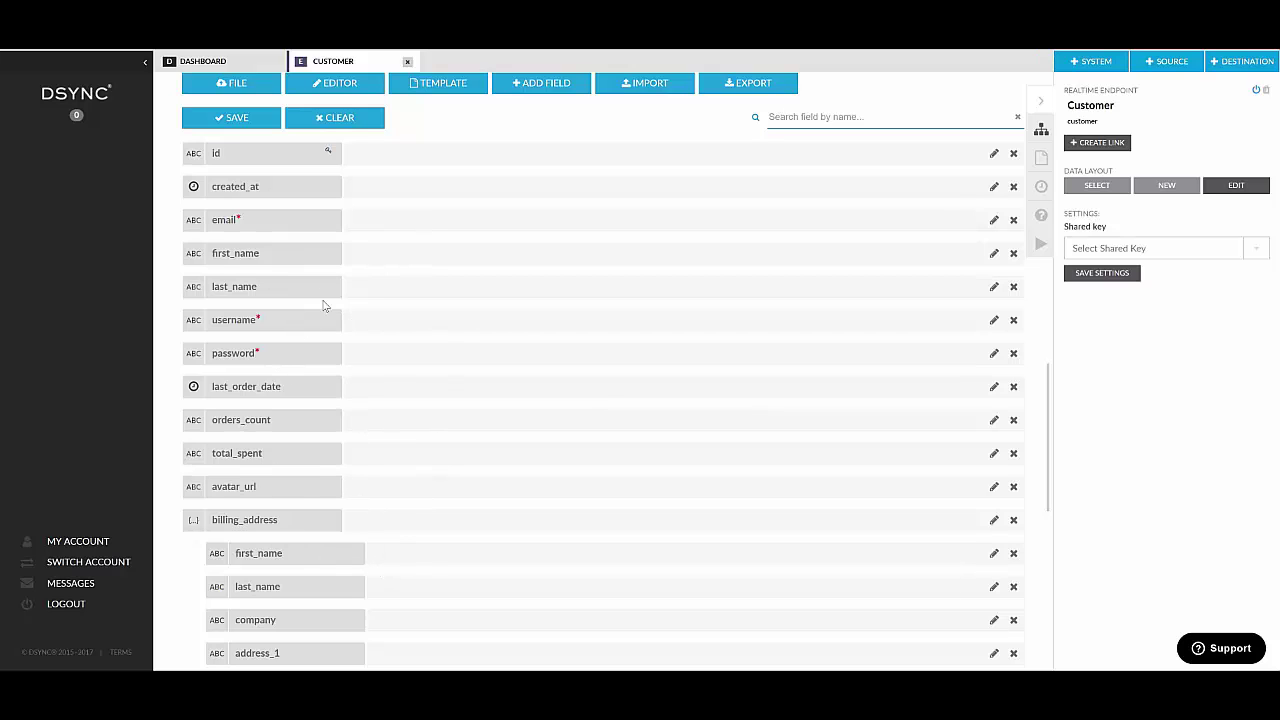
scroll(323, 305, down, 6)
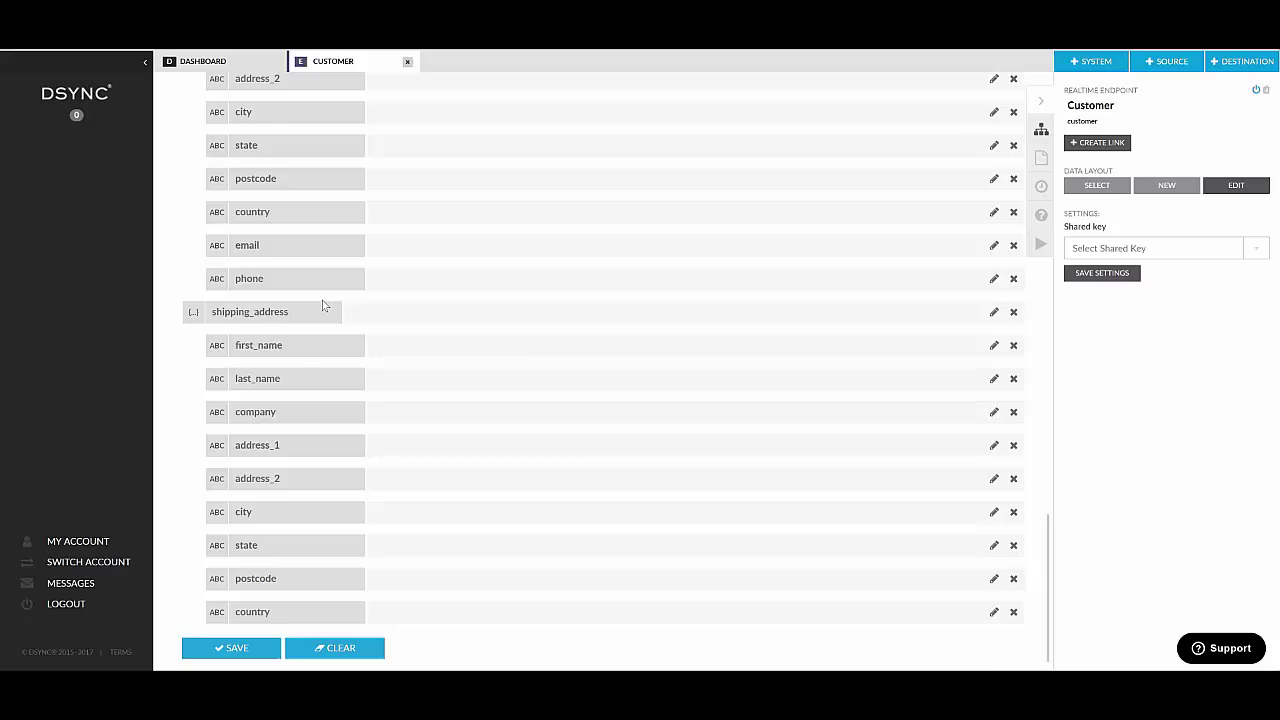
scroll(323, 305, up, 10)
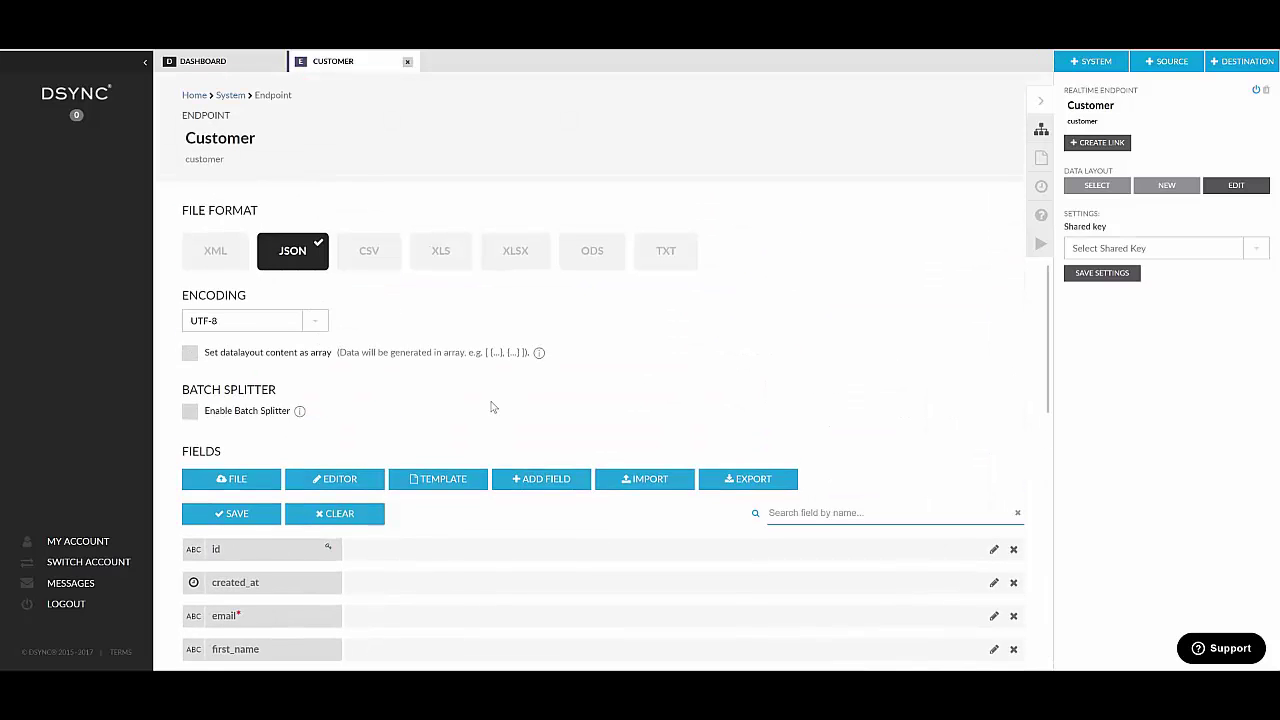
scroll(557, 394, down, 3)
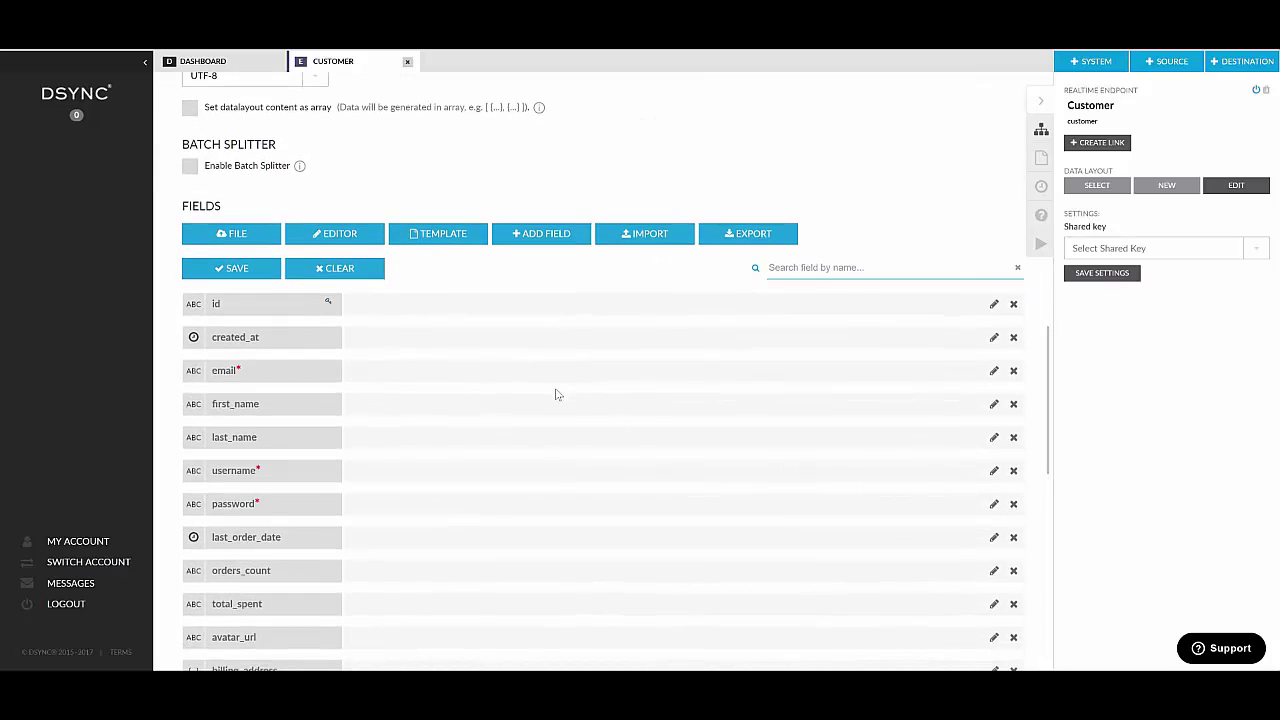
click(994, 305)
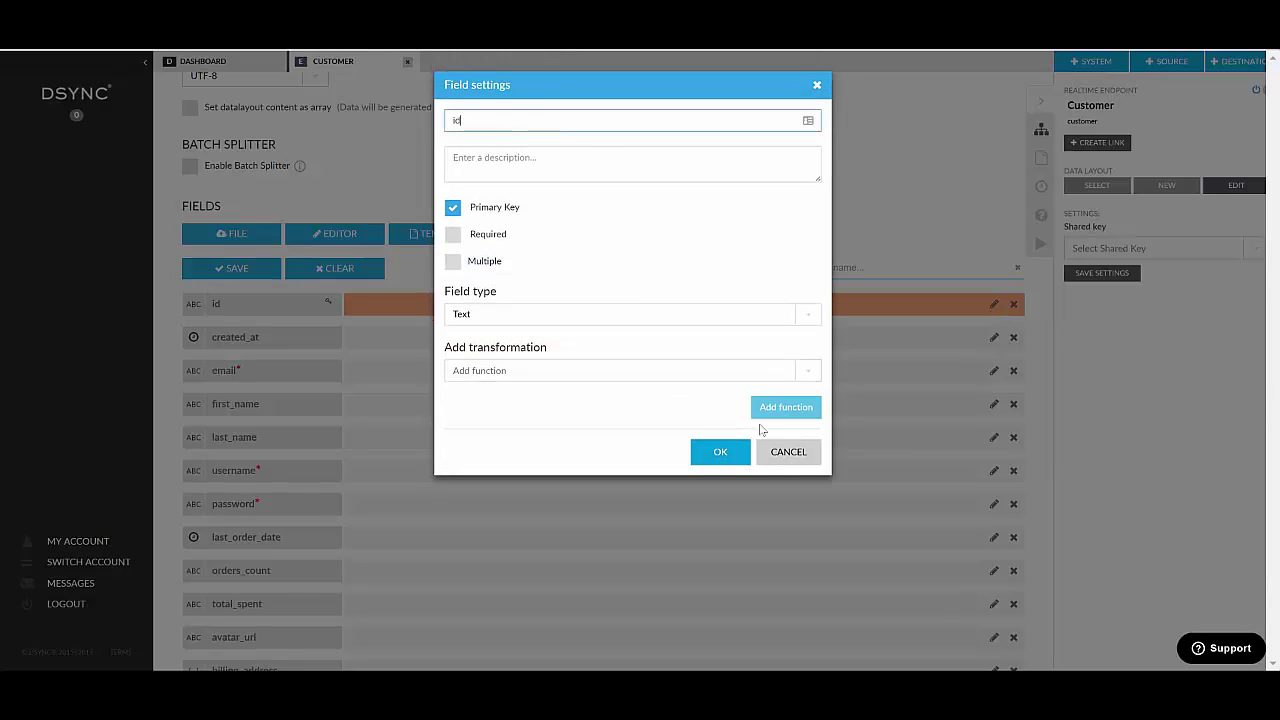
click(789, 452)
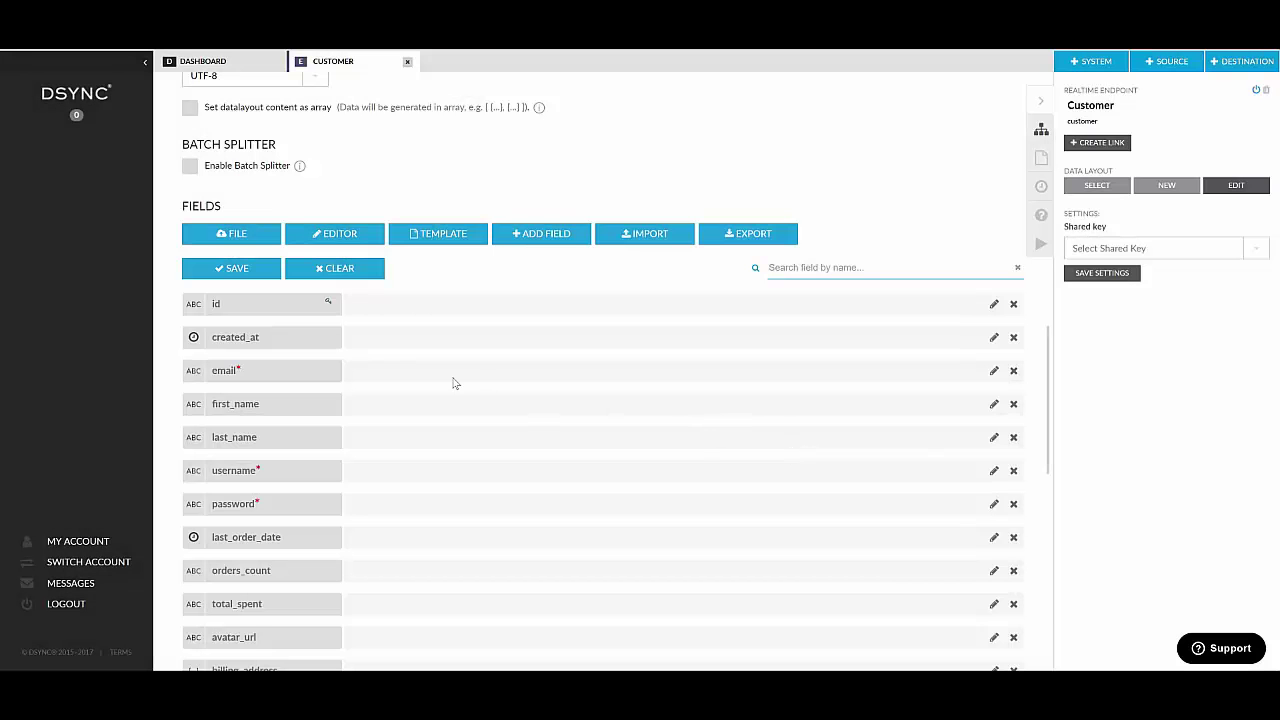
scroll(440, 382, down, 3)
scroll(440, 382, up, 5)
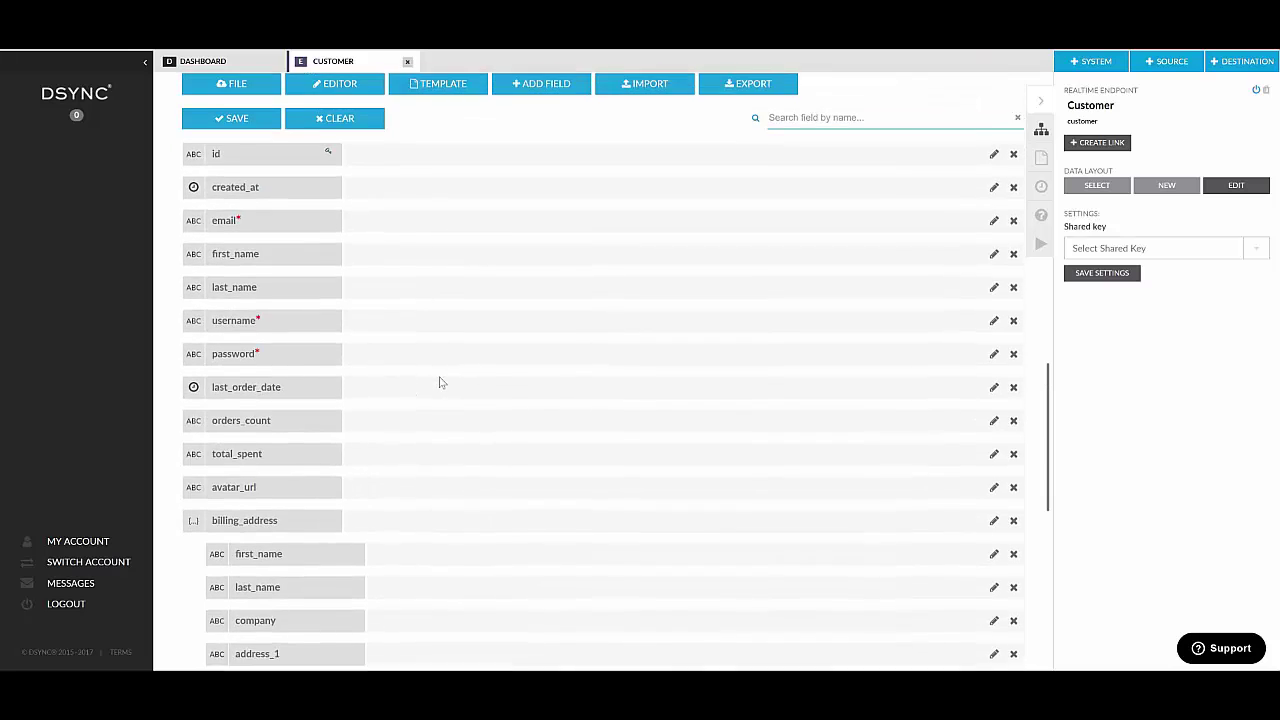
scroll(440, 382, up, 2)
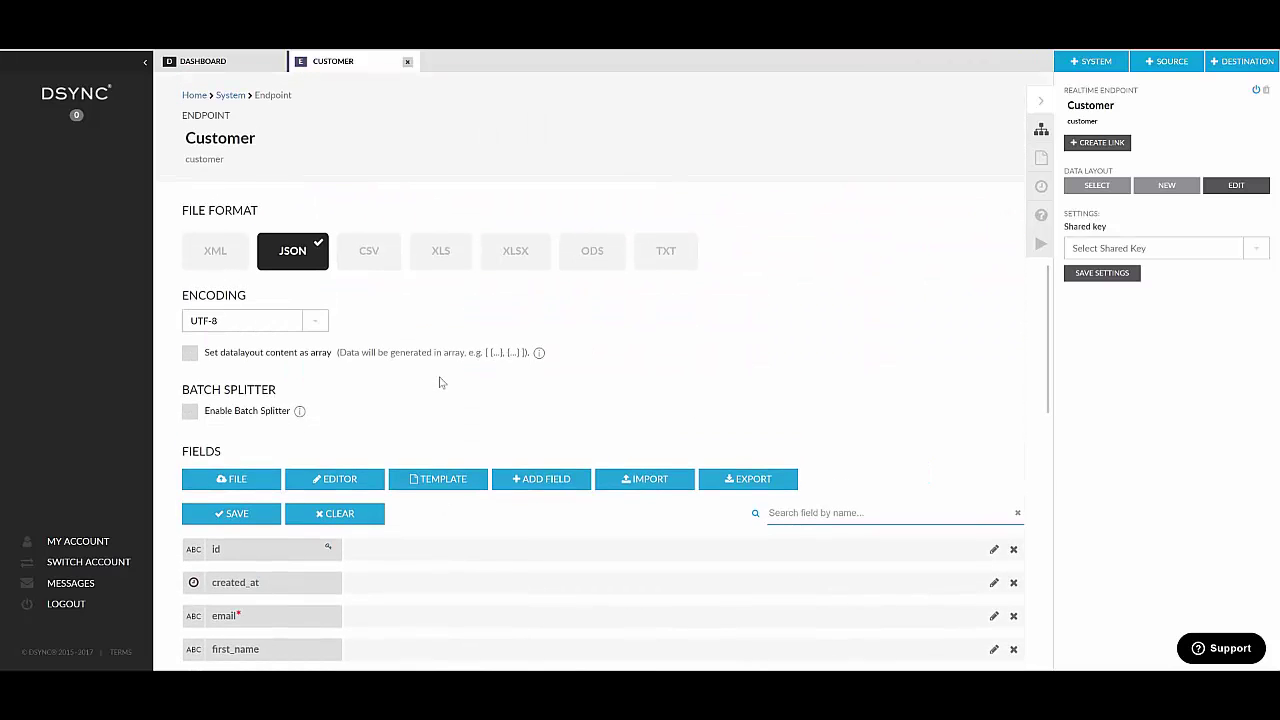
Close the Customer layout and select the WooCommerce node and its Customer endpoint
click(408, 63)
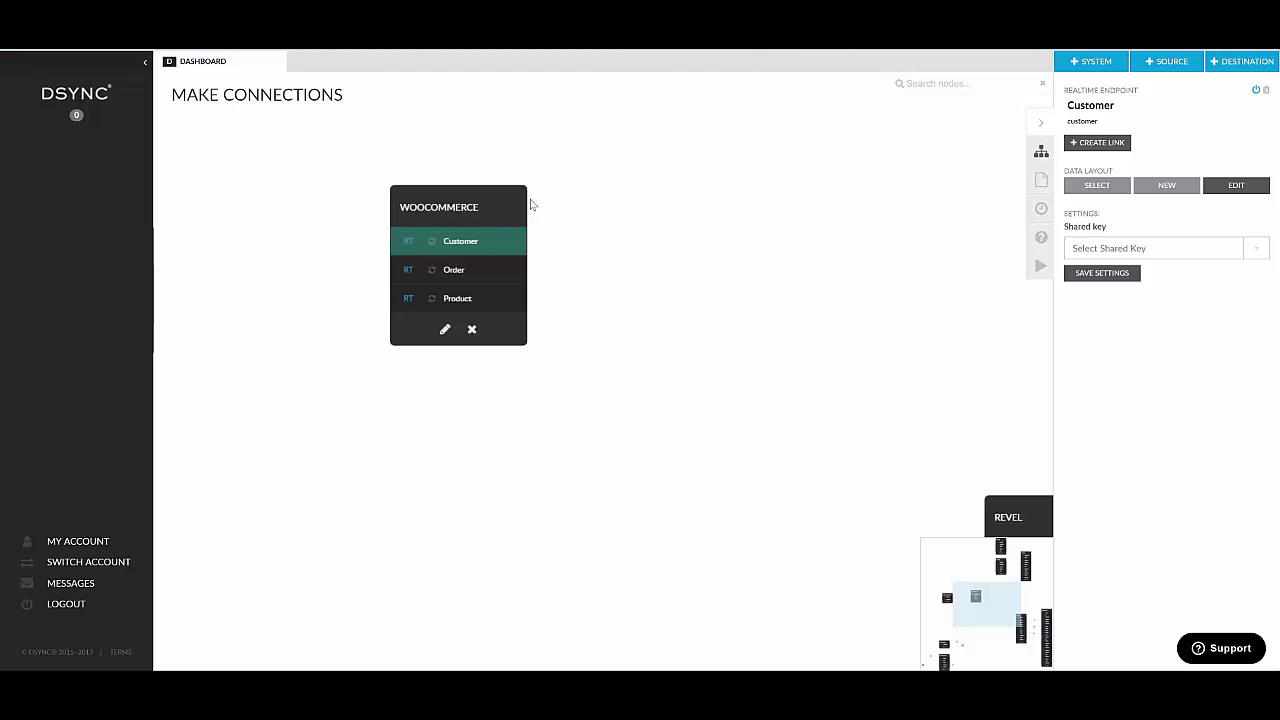
click(439, 209)
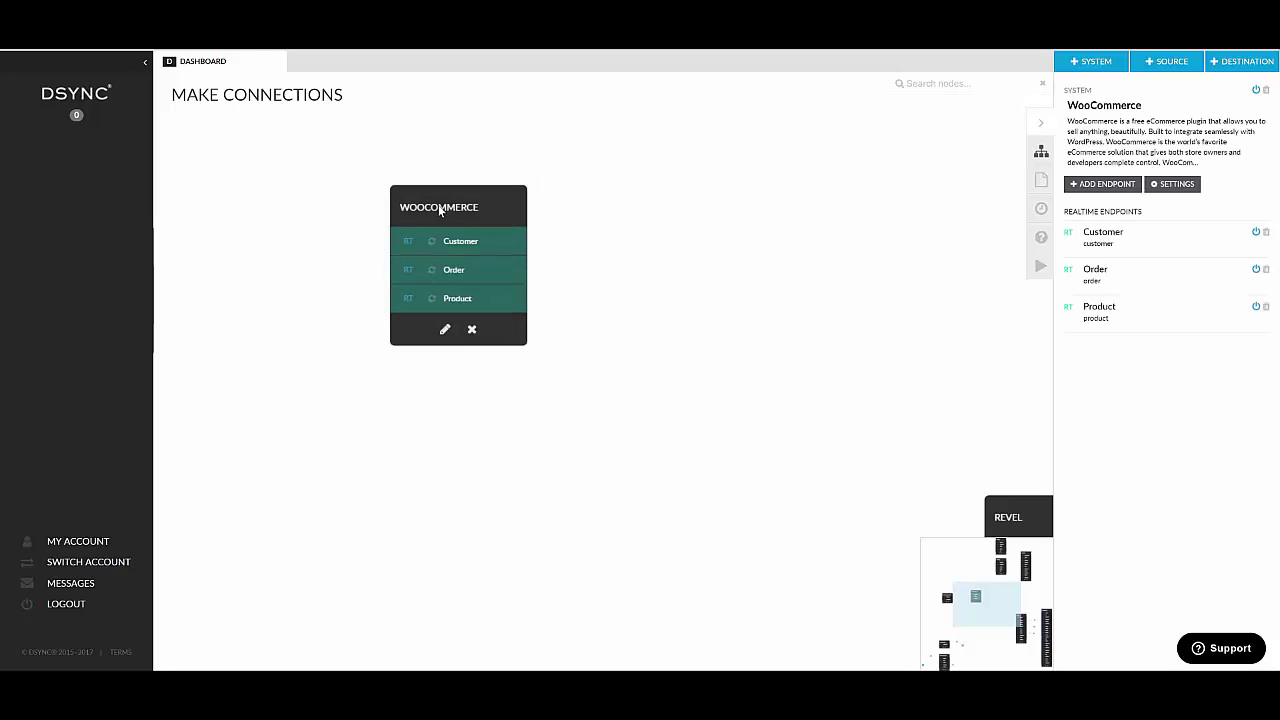
click(451, 240)
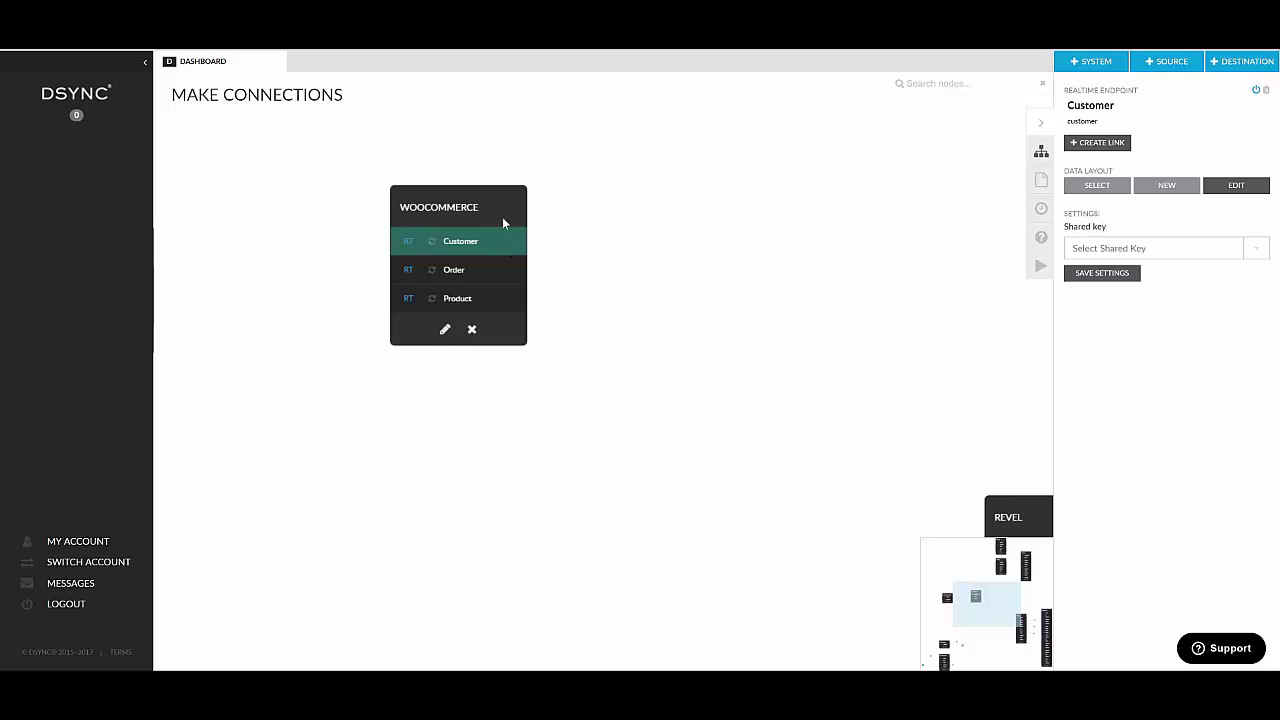
Pan to Revel/QuickBooks, show the Customers sync job, then pan back to WooCommerce
click(1034, 635)
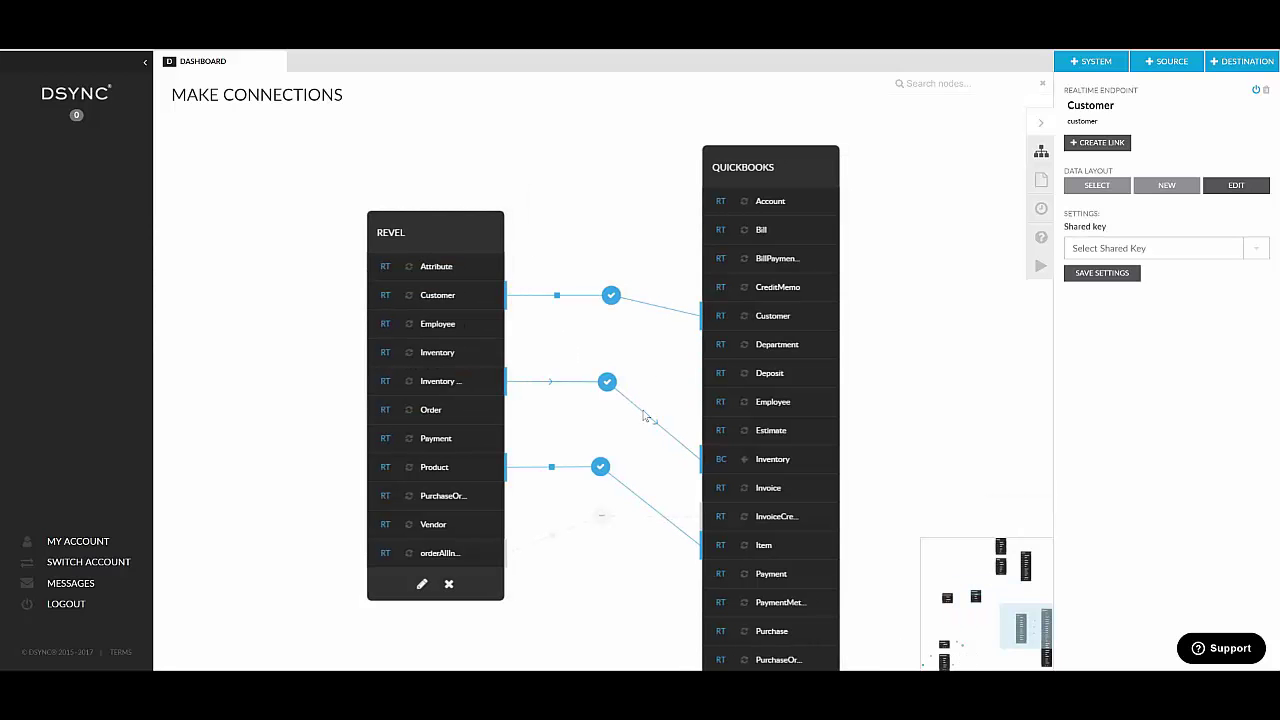
click(611, 297)
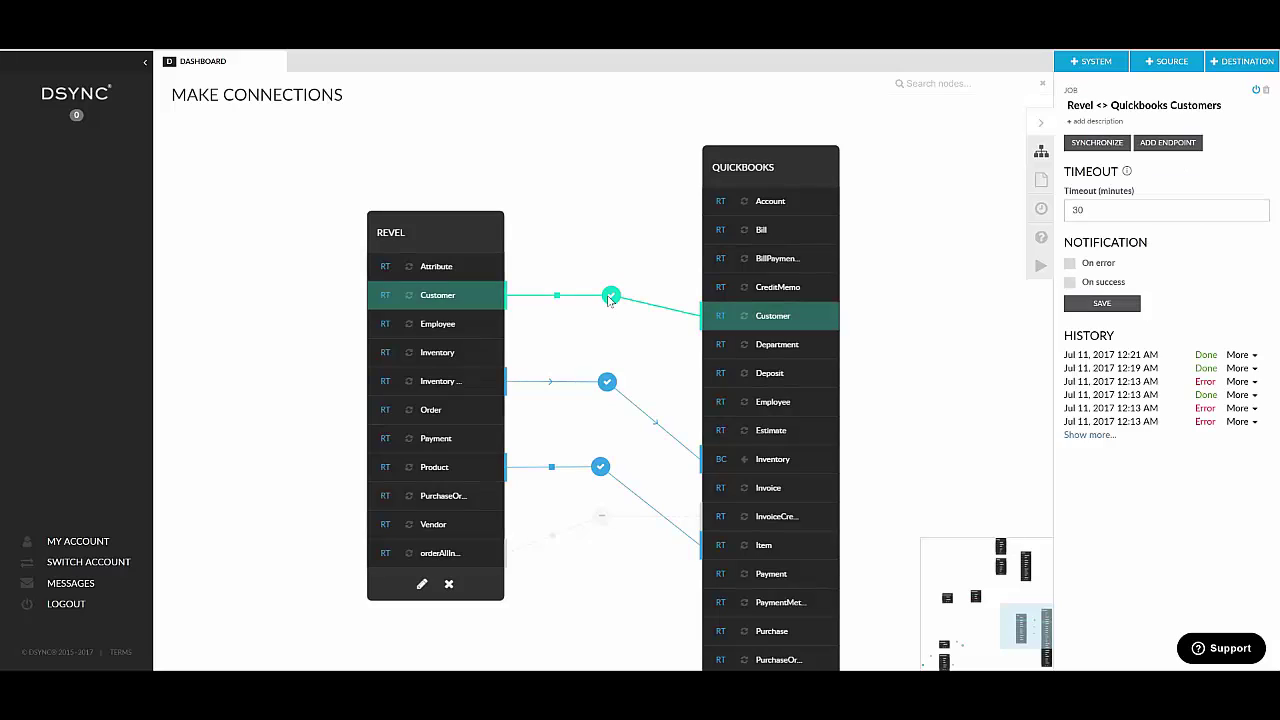
click(977, 601)
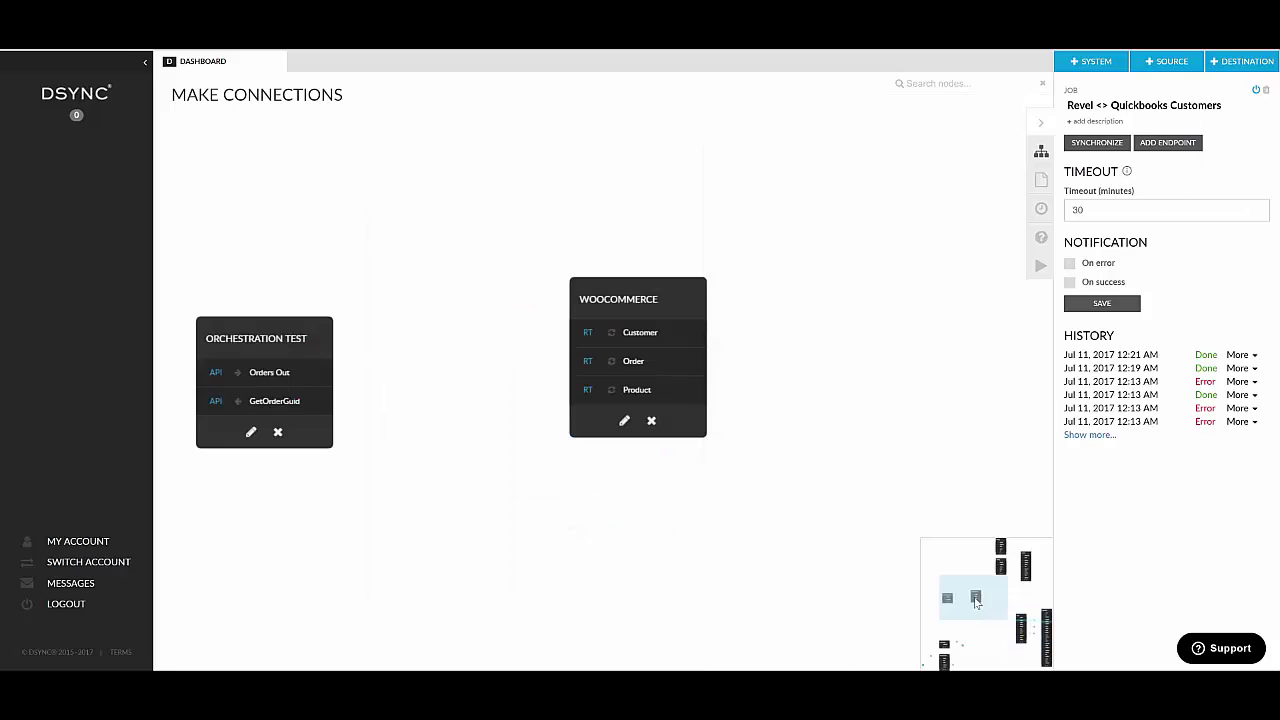
Open the WooCommerce system settings and review the site address and username fields
click(642, 300)
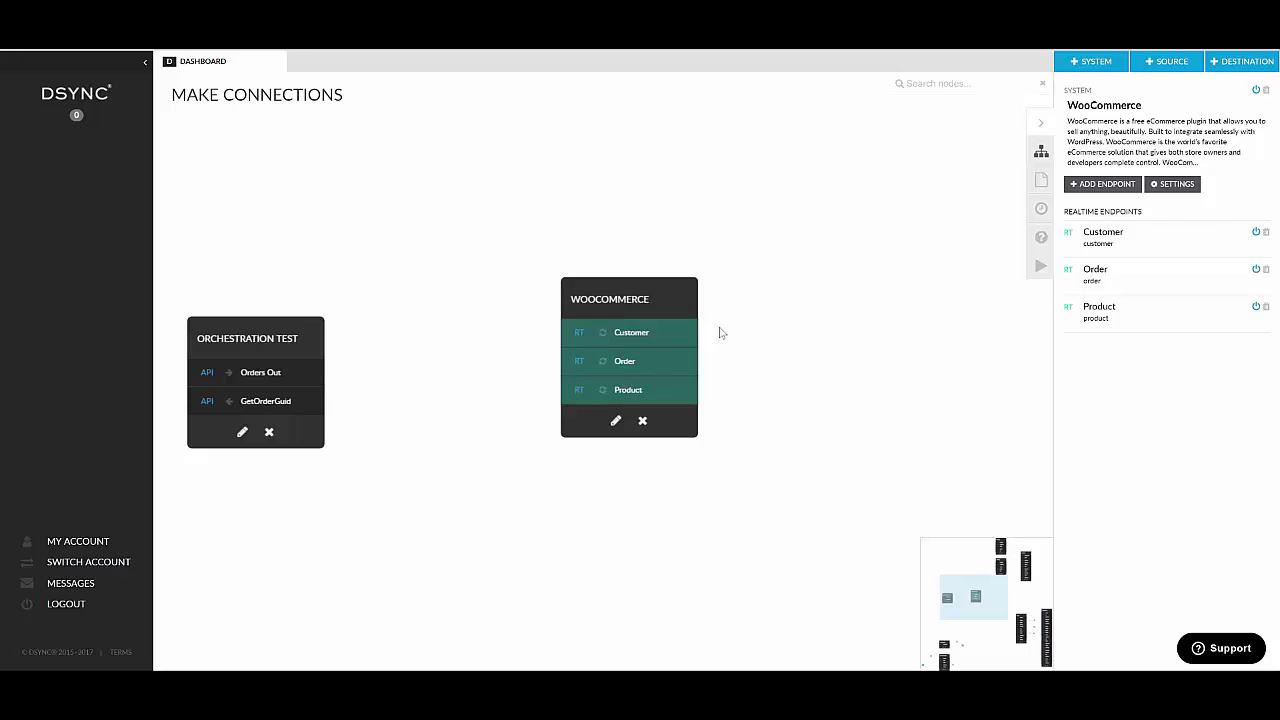
click(1176, 186)
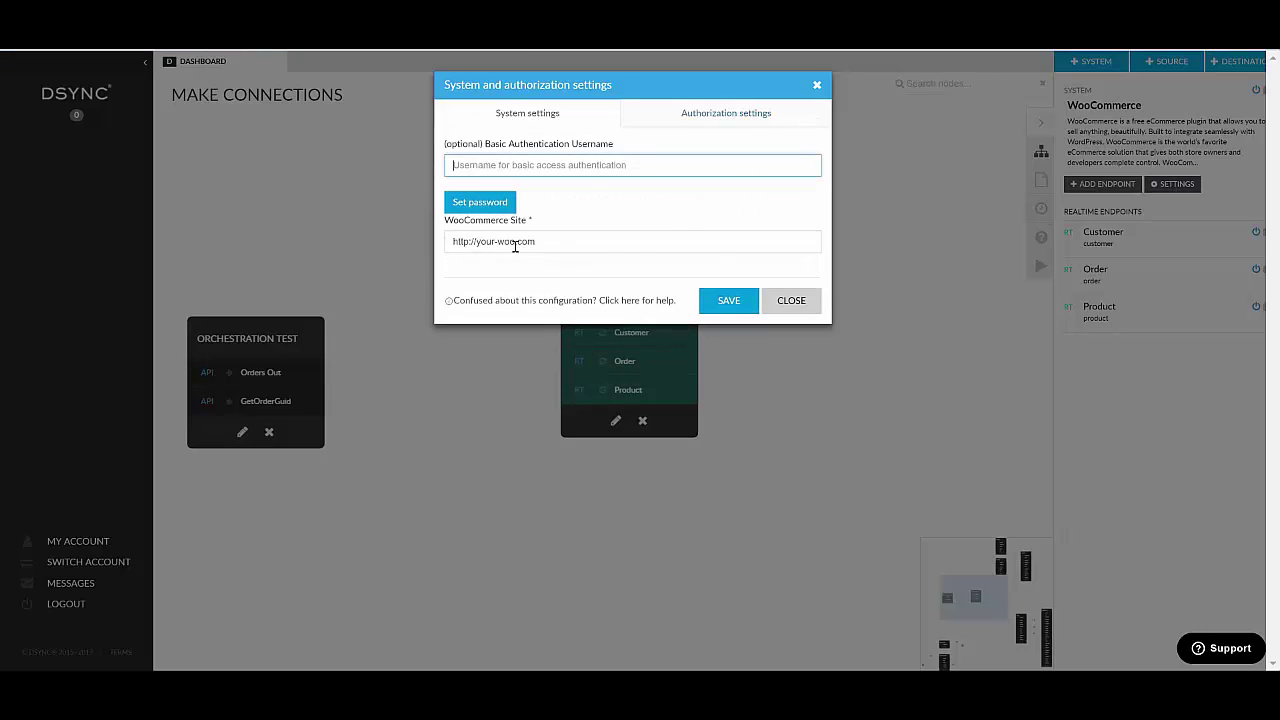
triple_click(453, 241)
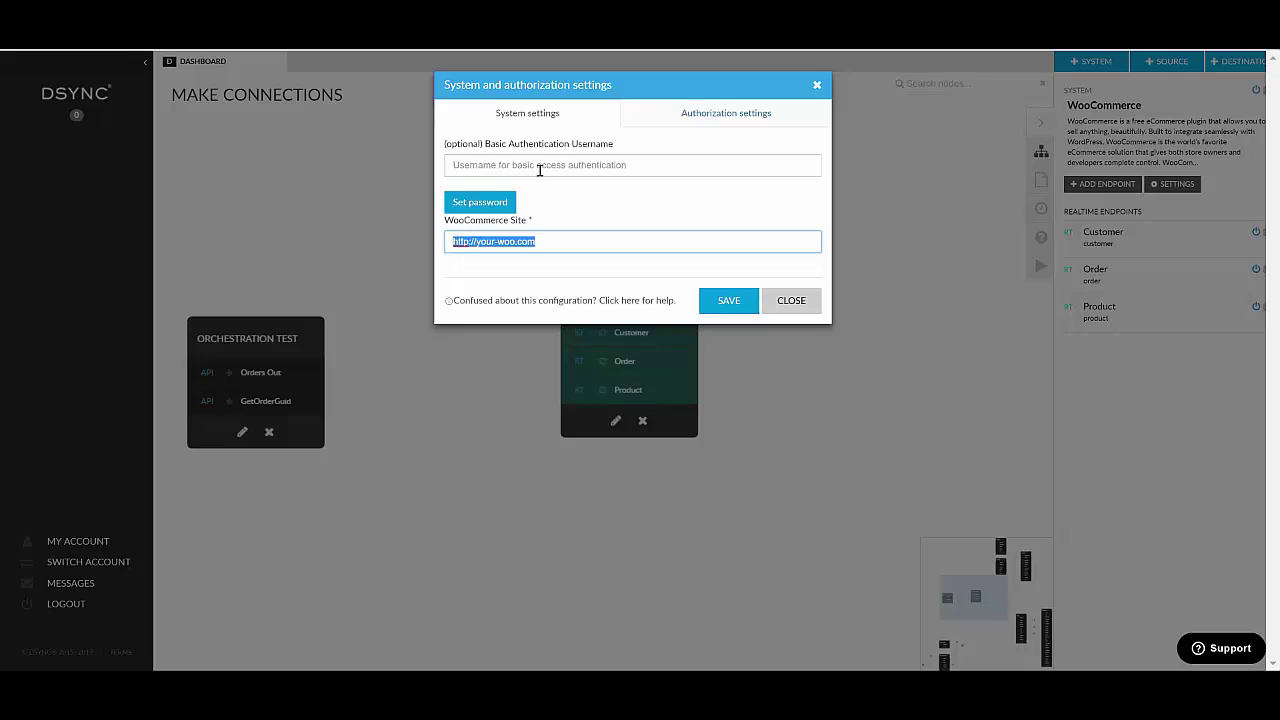
click(497, 165)
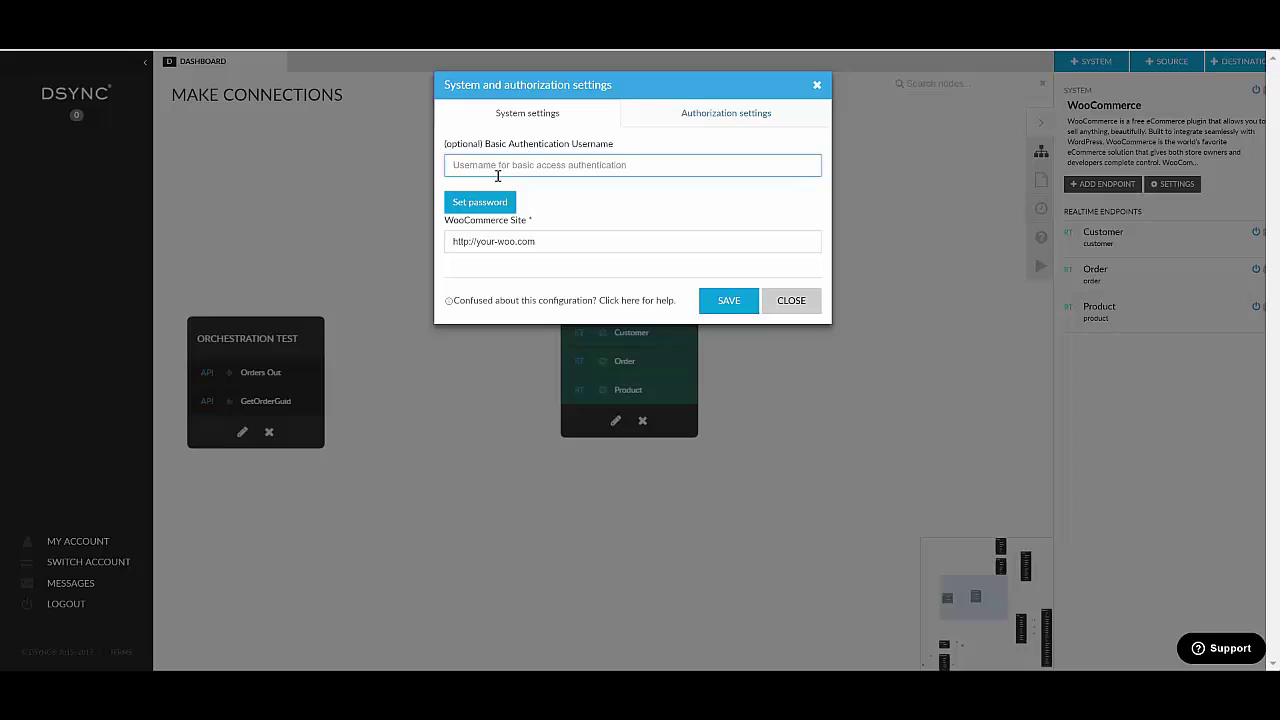
Review the authorization settings, close without saving, and drag the WooCommerce node up-left
click(724, 119)
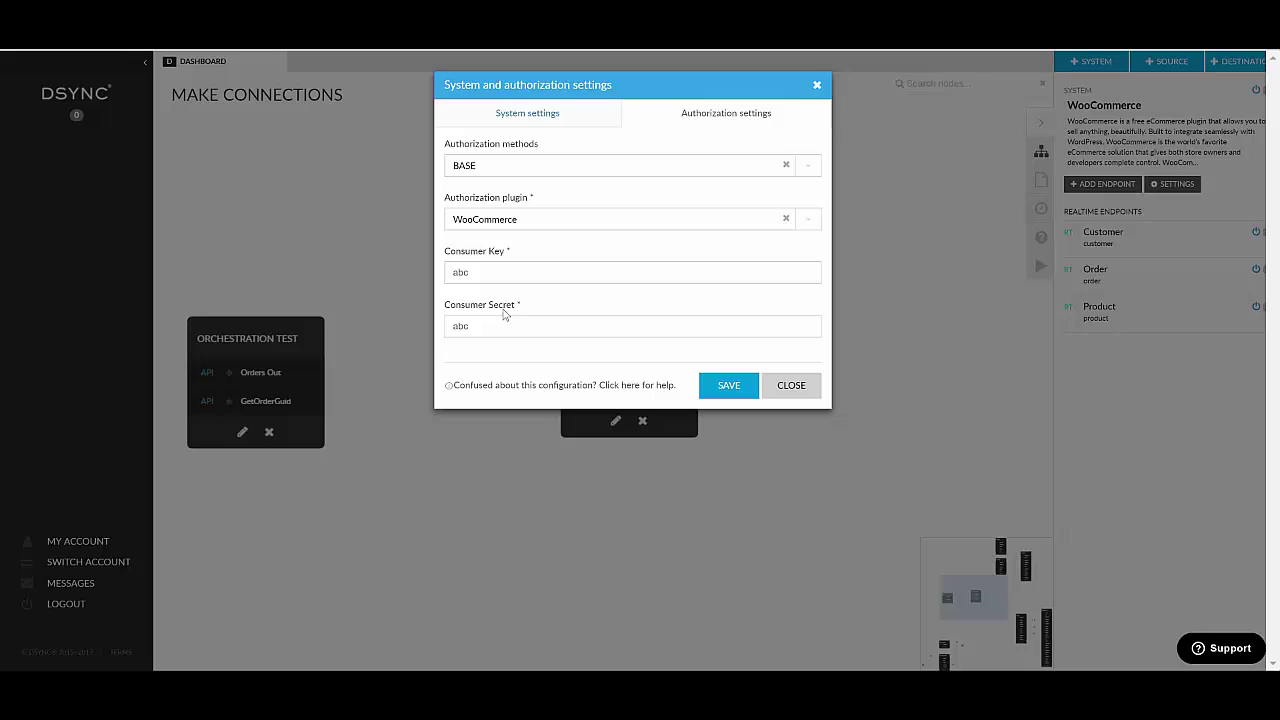
drag(484, 272, 430, 272)
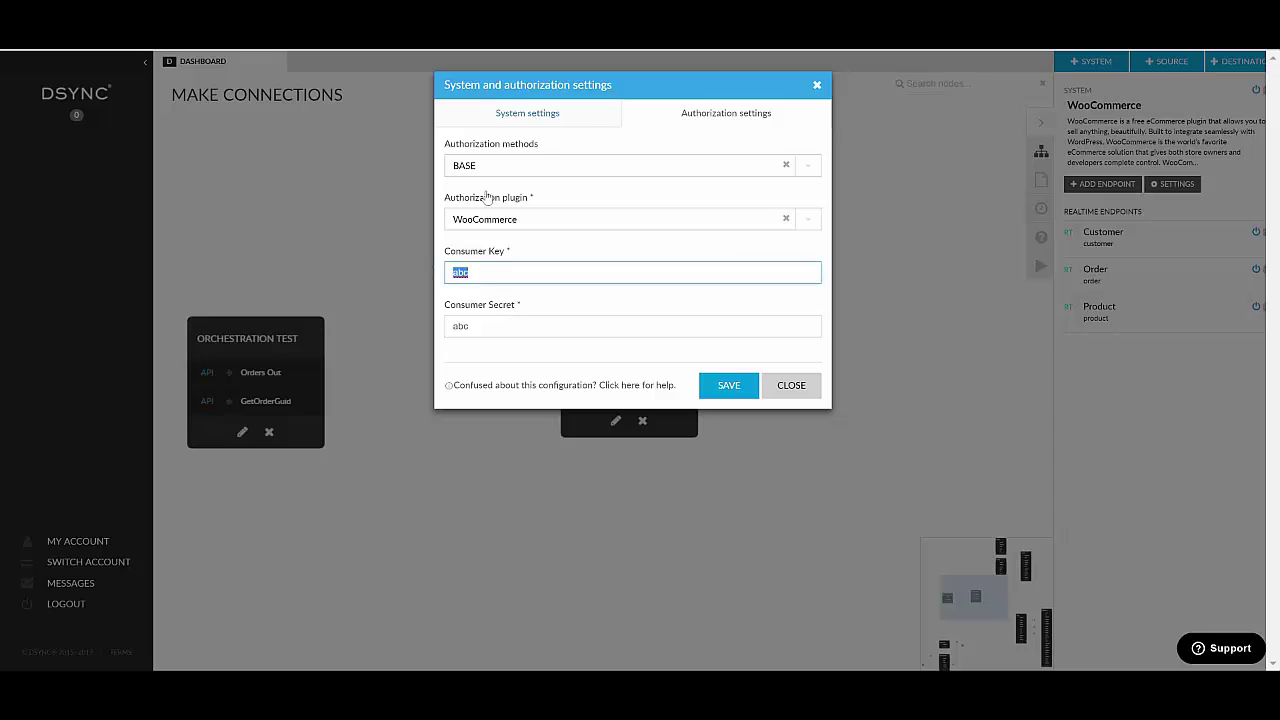
click(541, 117)
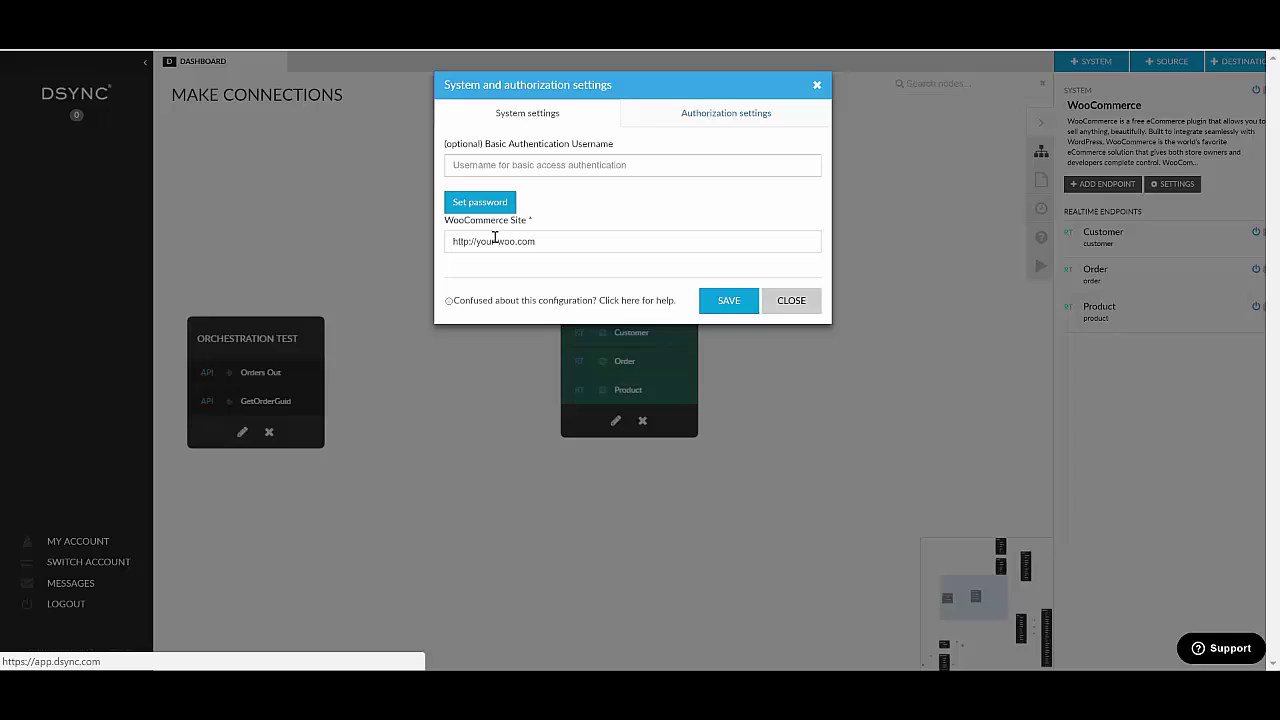
click(792, 302)
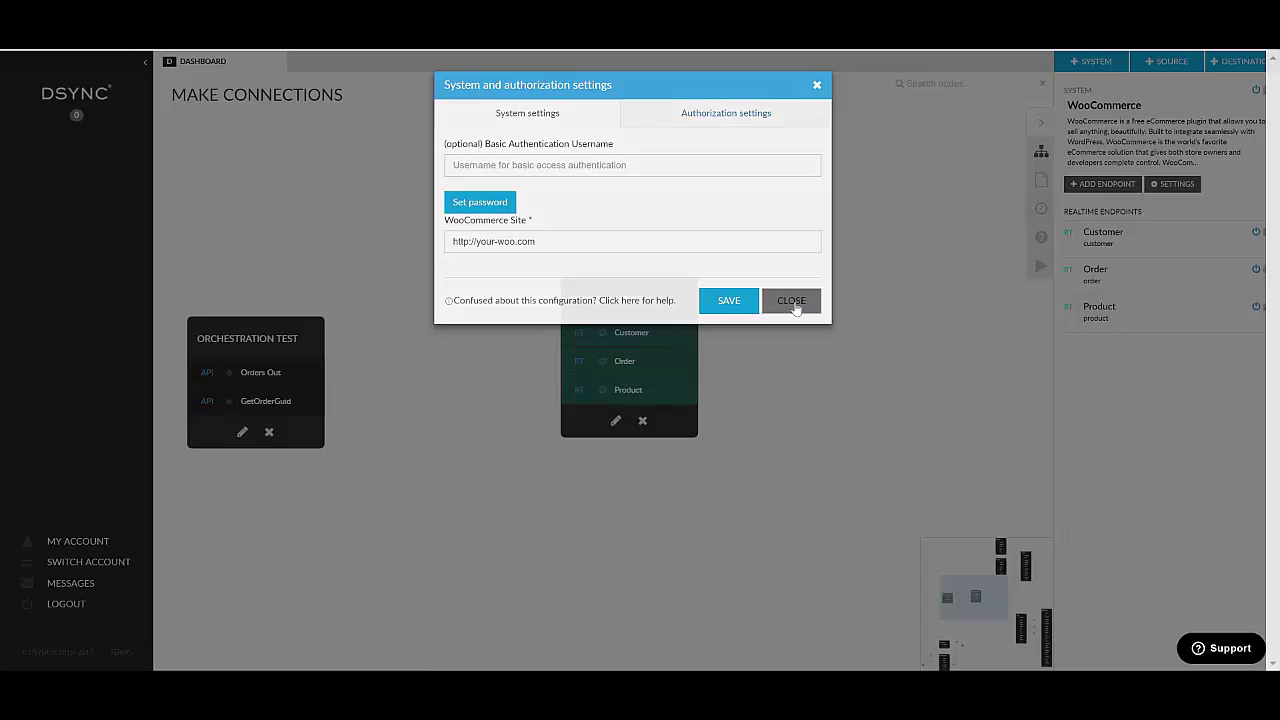
drag(620, 302, 528, 224)
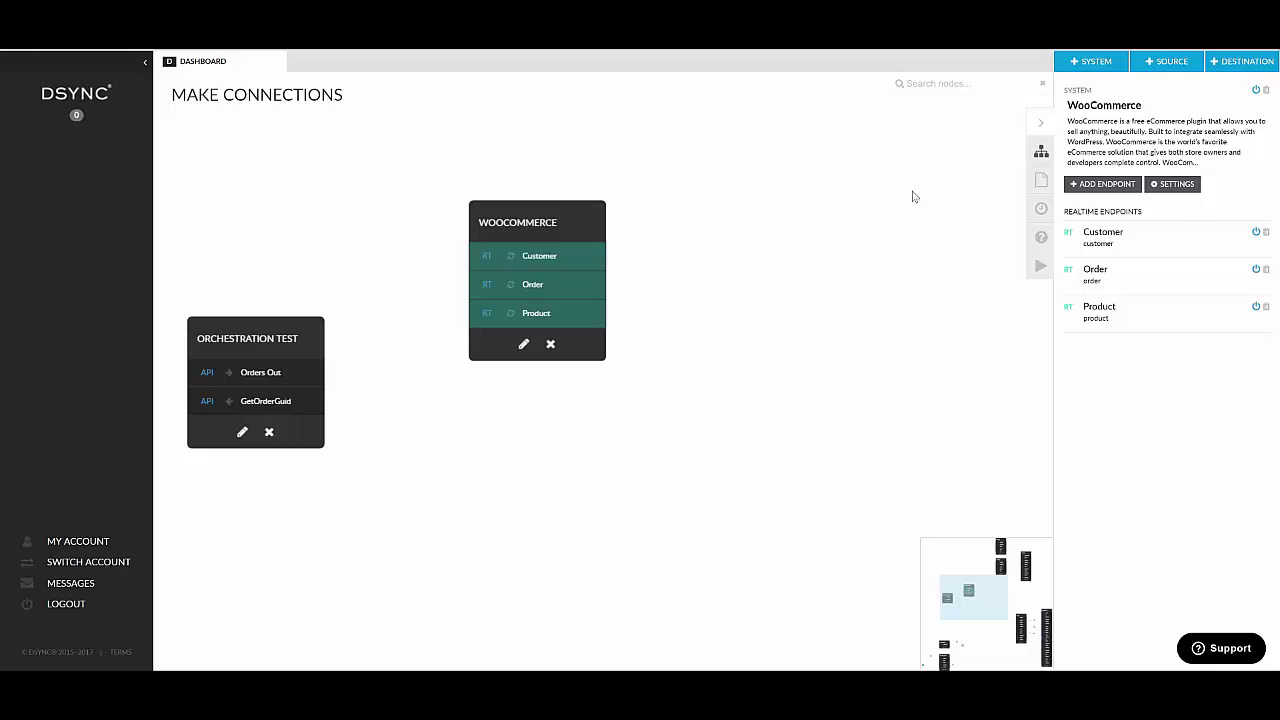
Choose 'Create system manually' from the + SYSTEM menu
click(1097, 64)
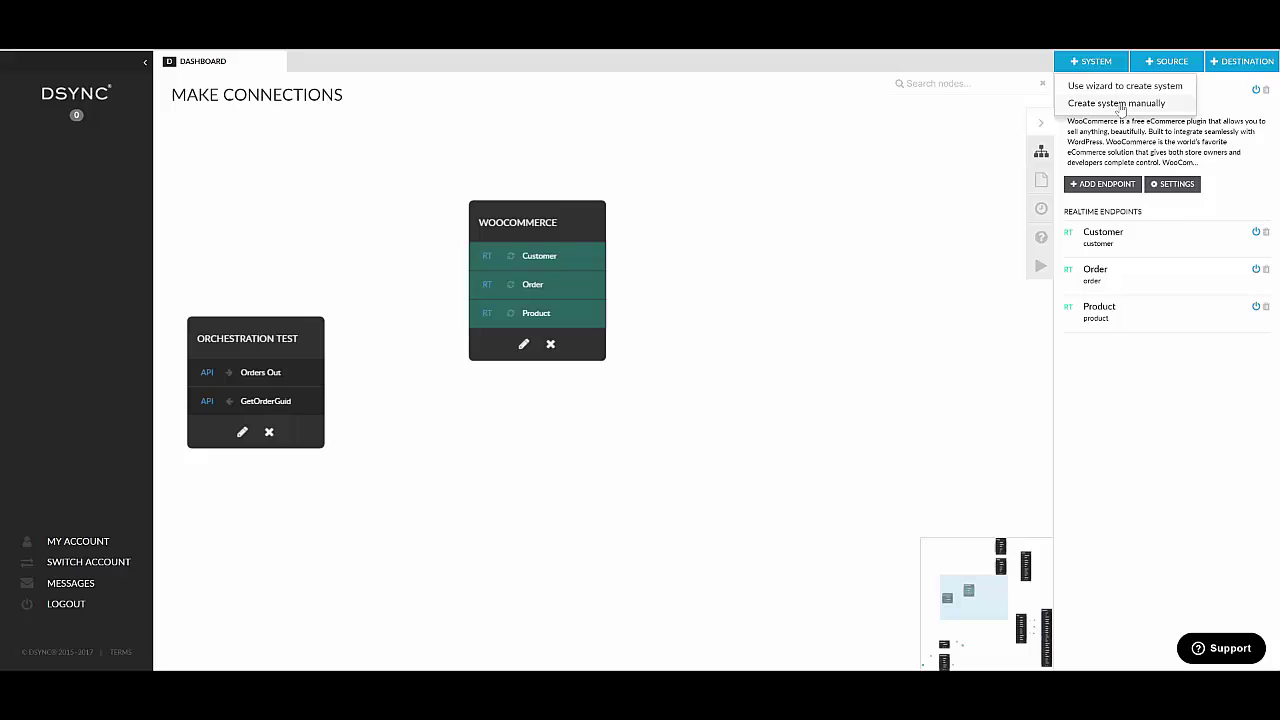
click(1117, 103)
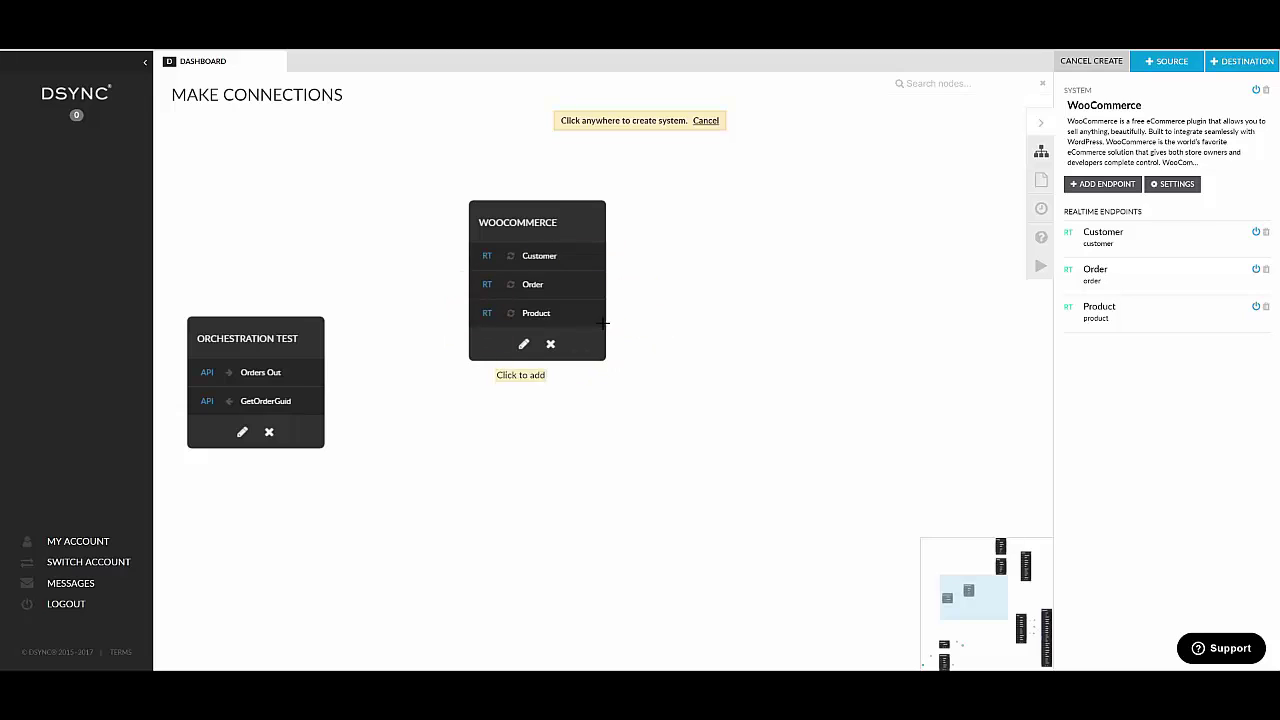
Place a new system named 'Custom System' on the canvas and nudge its node up-left
click(689, 214)
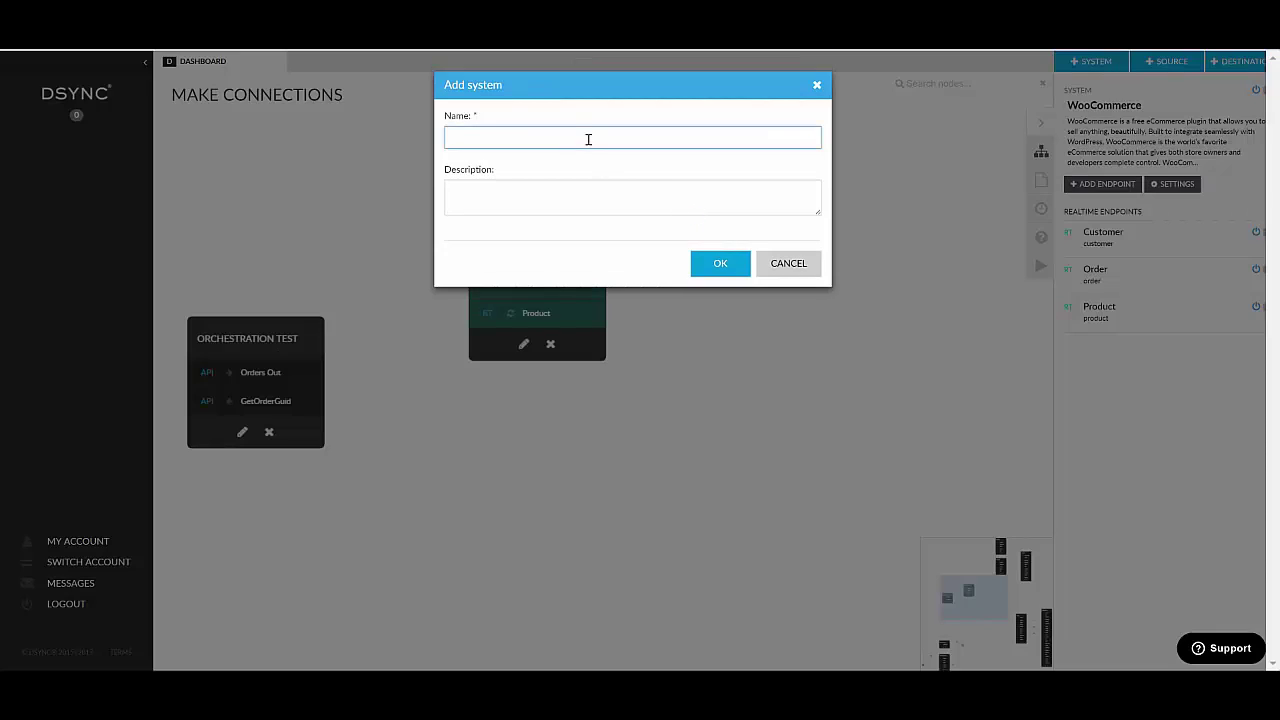
text(Custom System)
click(719, 264)
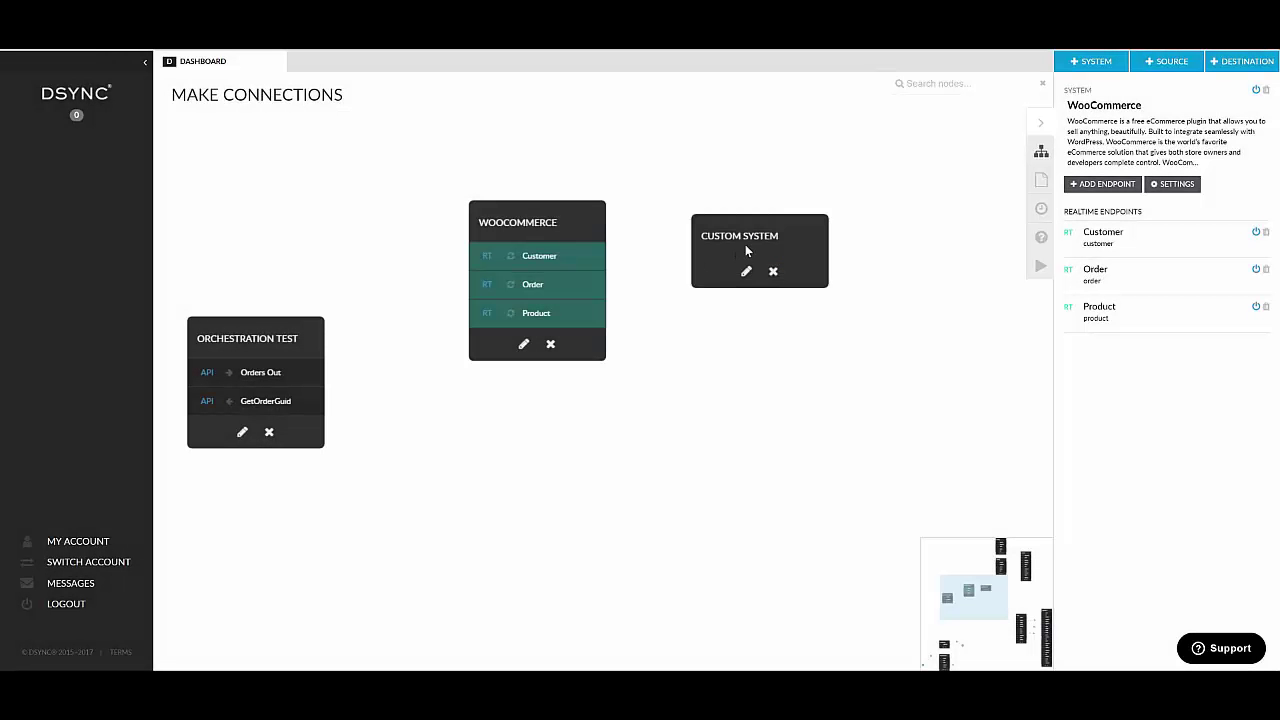
click(748, 244)
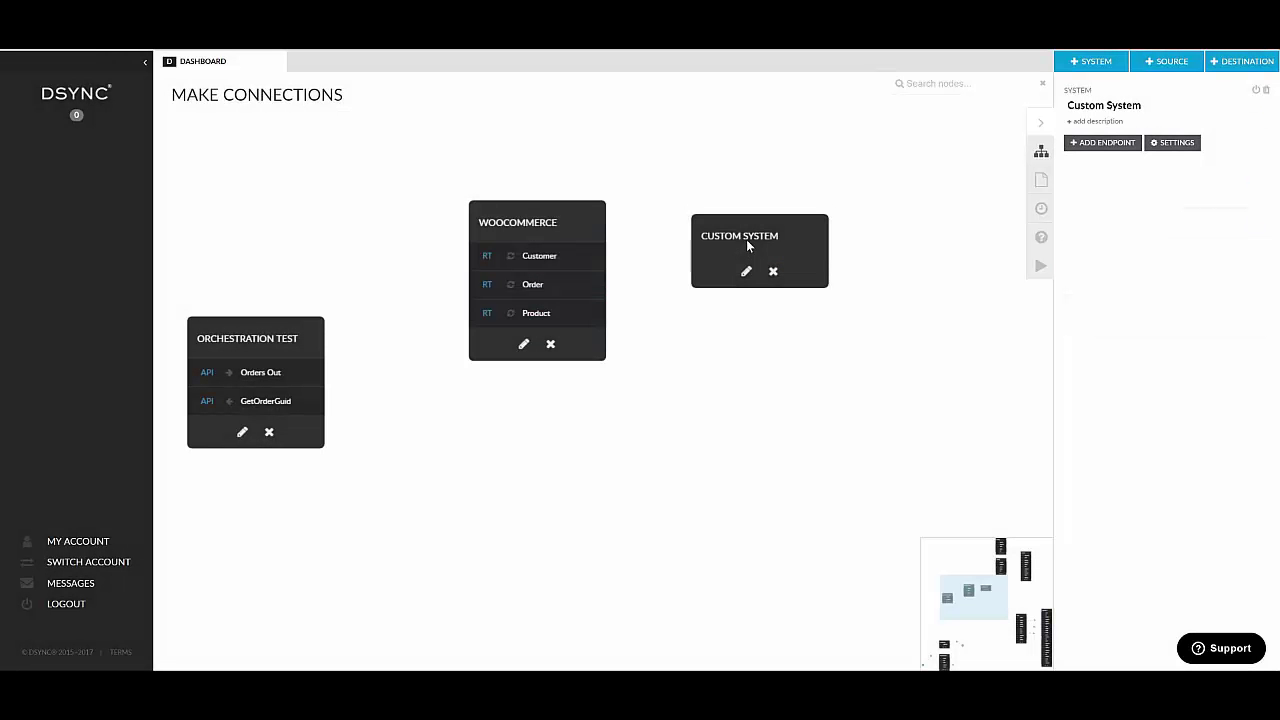
drag(747, 243, 725, 224)
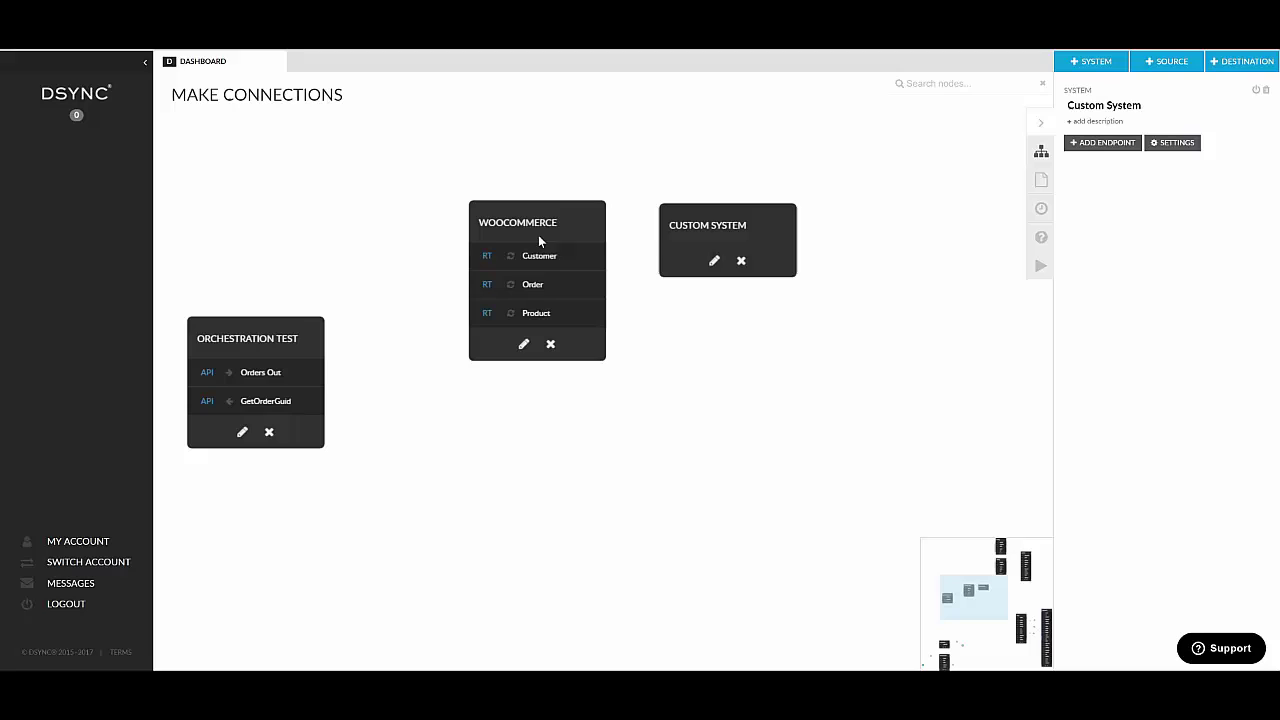
Dismiss the add-system menu and select the Custom System node, opening the Add endpoint dialog
click(1103, 67)
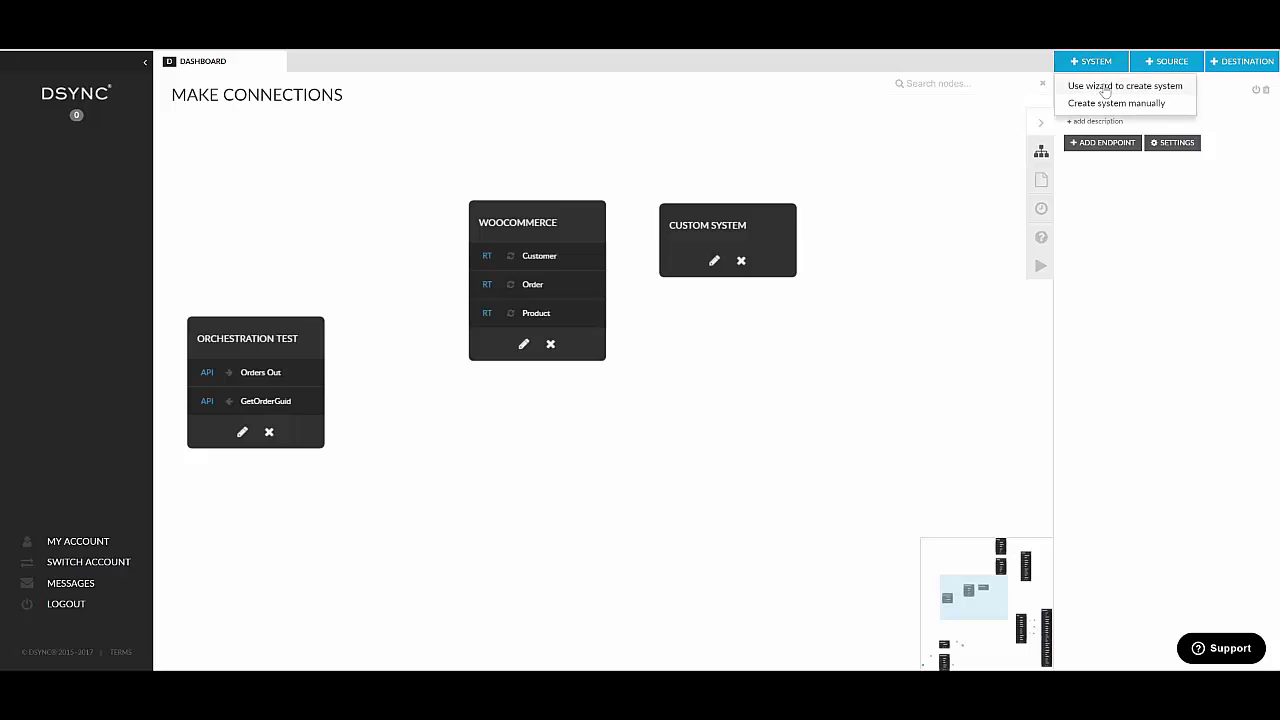
click(844, 217)
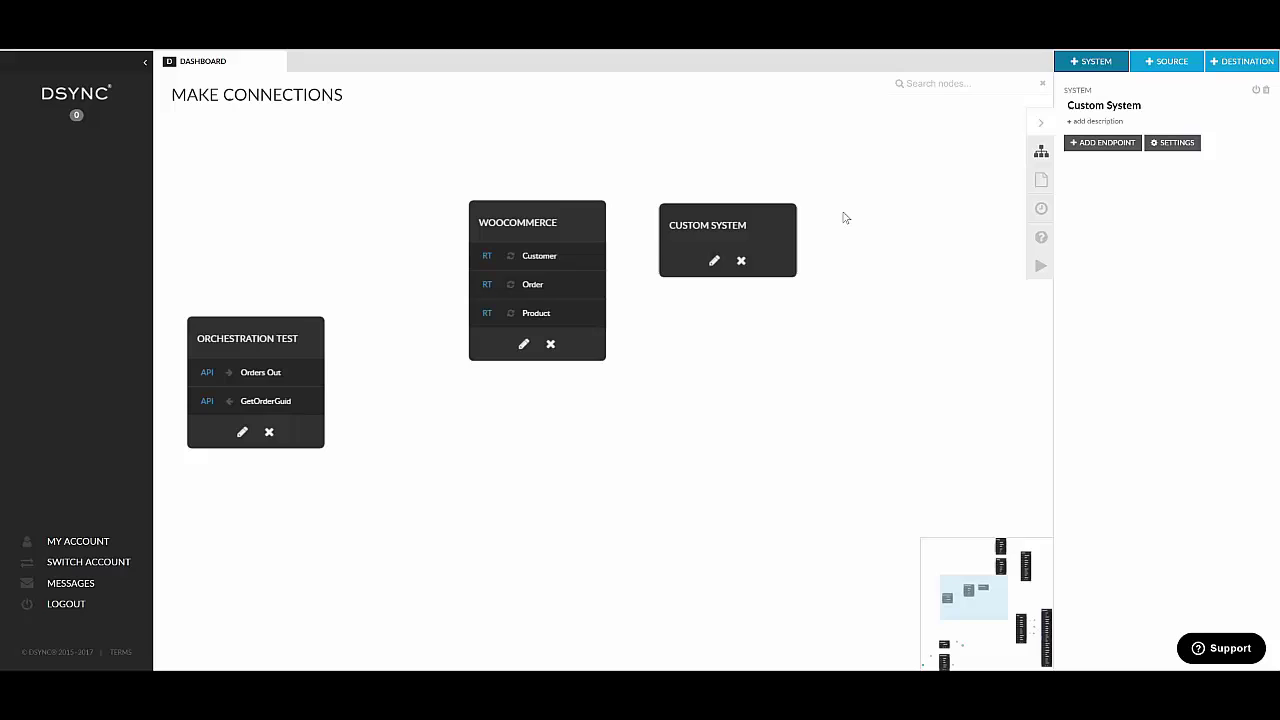
click(723, 225)
click(728, 222)
Create a 'Products' endpoint on Custom System with Type SOURCE and Connector type API
click(1104, 143)
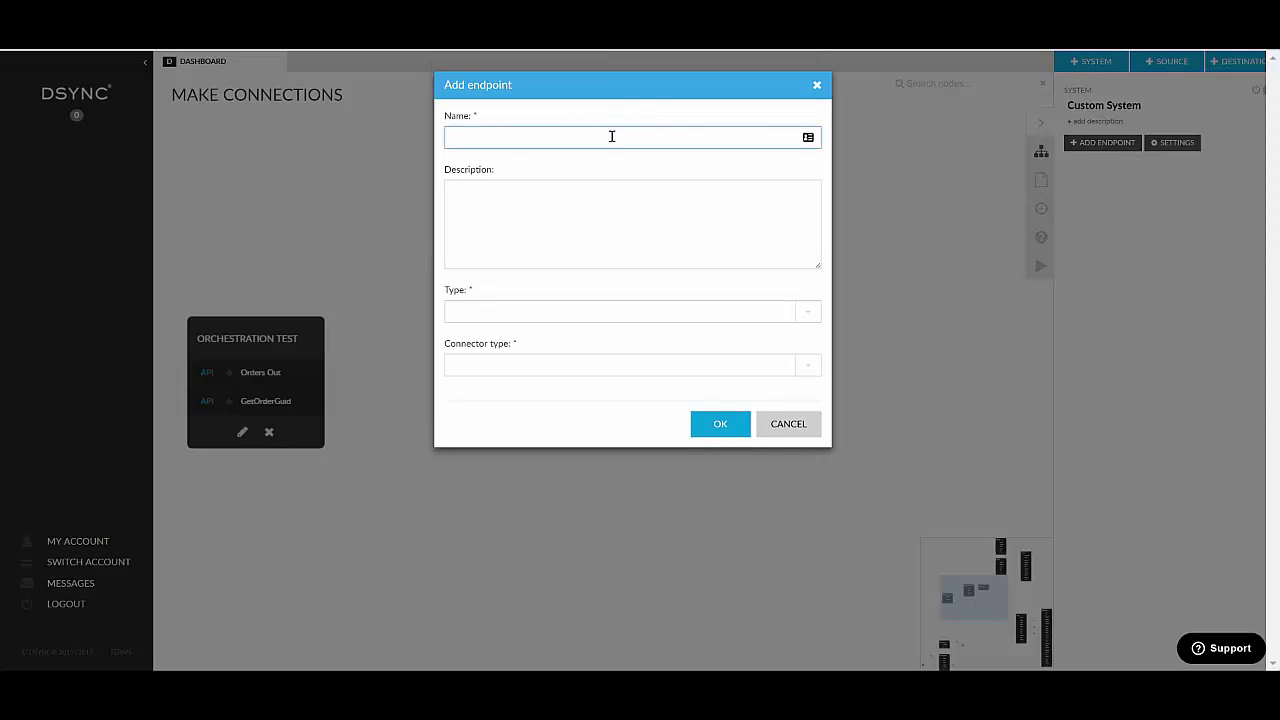
text(Products)
click(556, 313)
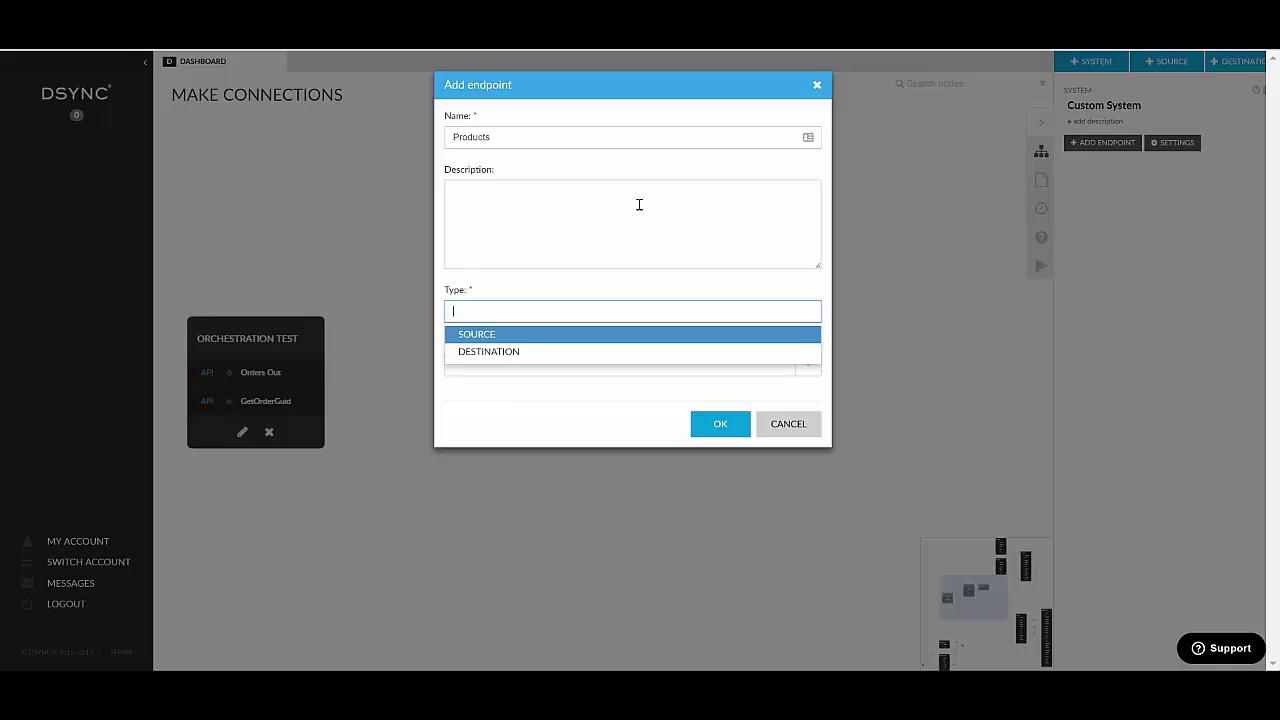
click(511, 340)
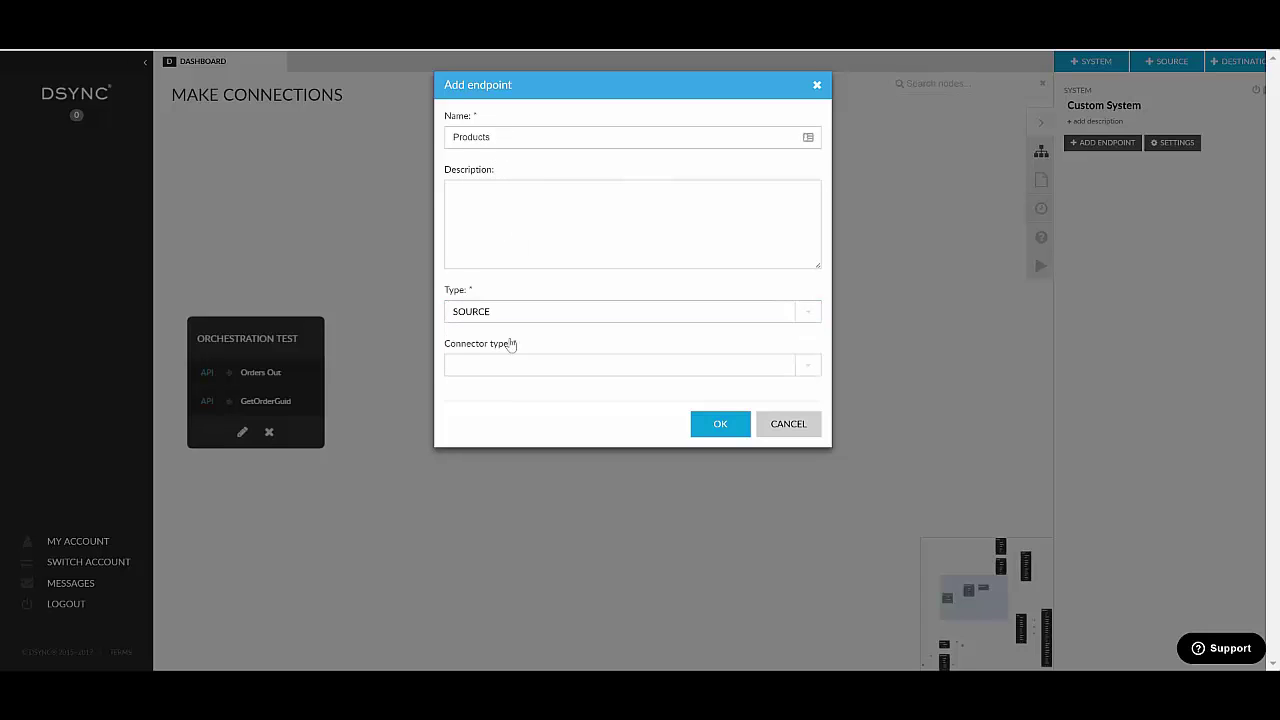
click(809, 368)
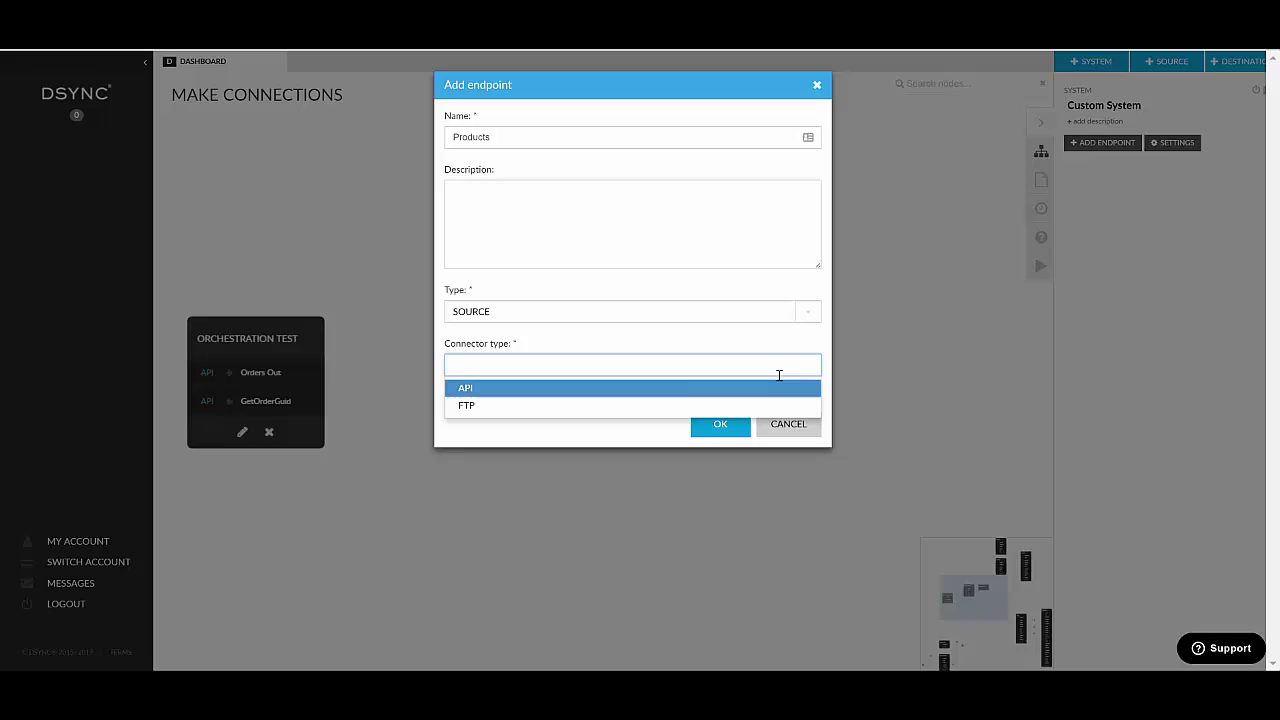
click(517, 397)
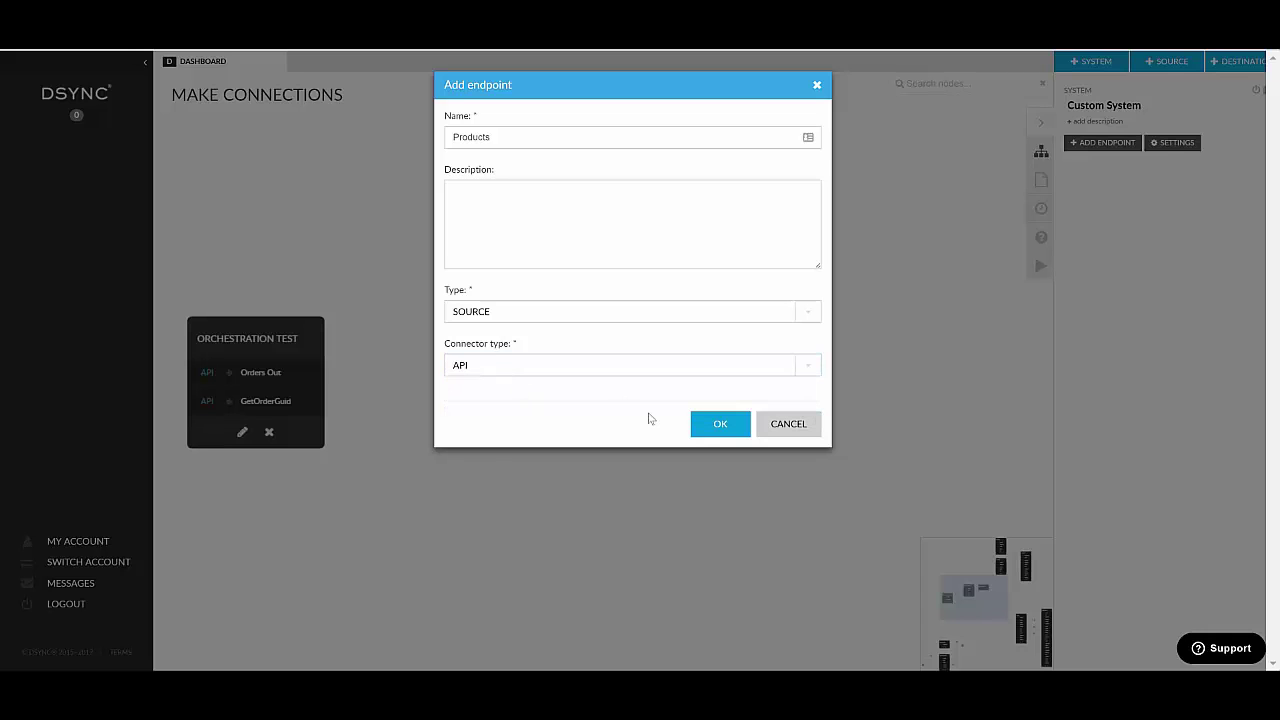
click(729, 430)
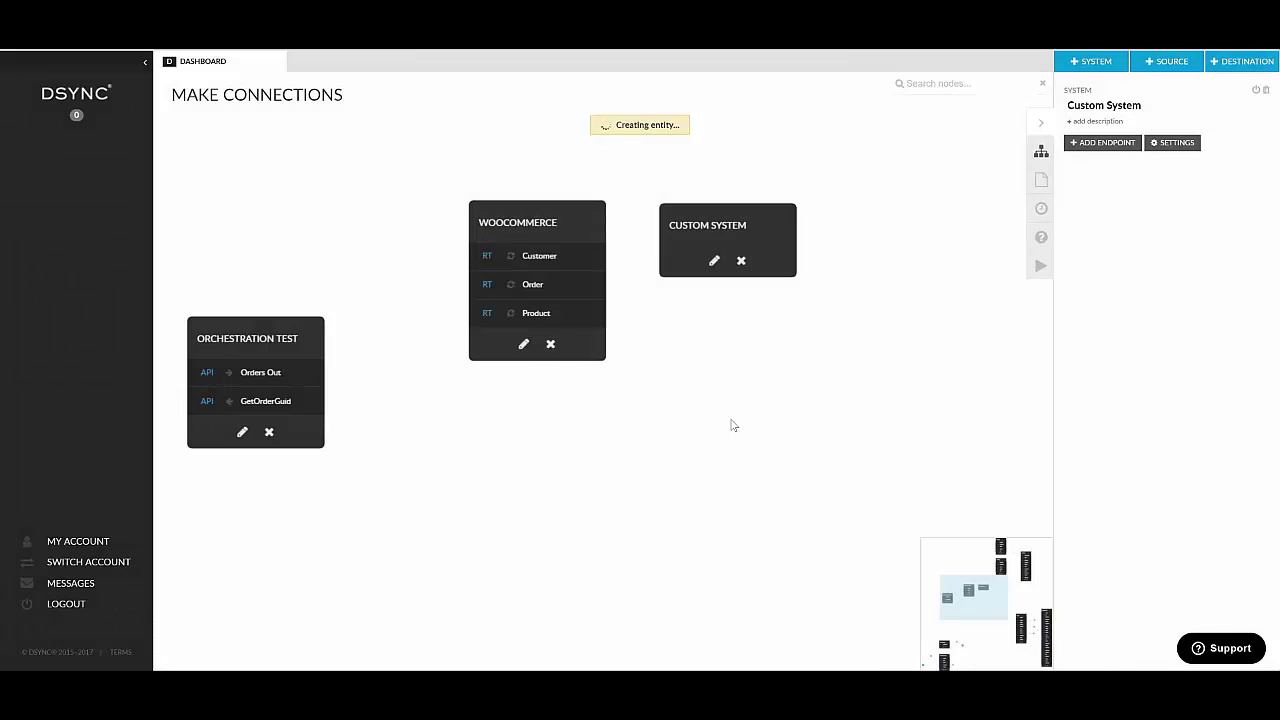
Bring up the Products endpoint settings and check the URL field and Method list, leaving both unset
click(724, 244)
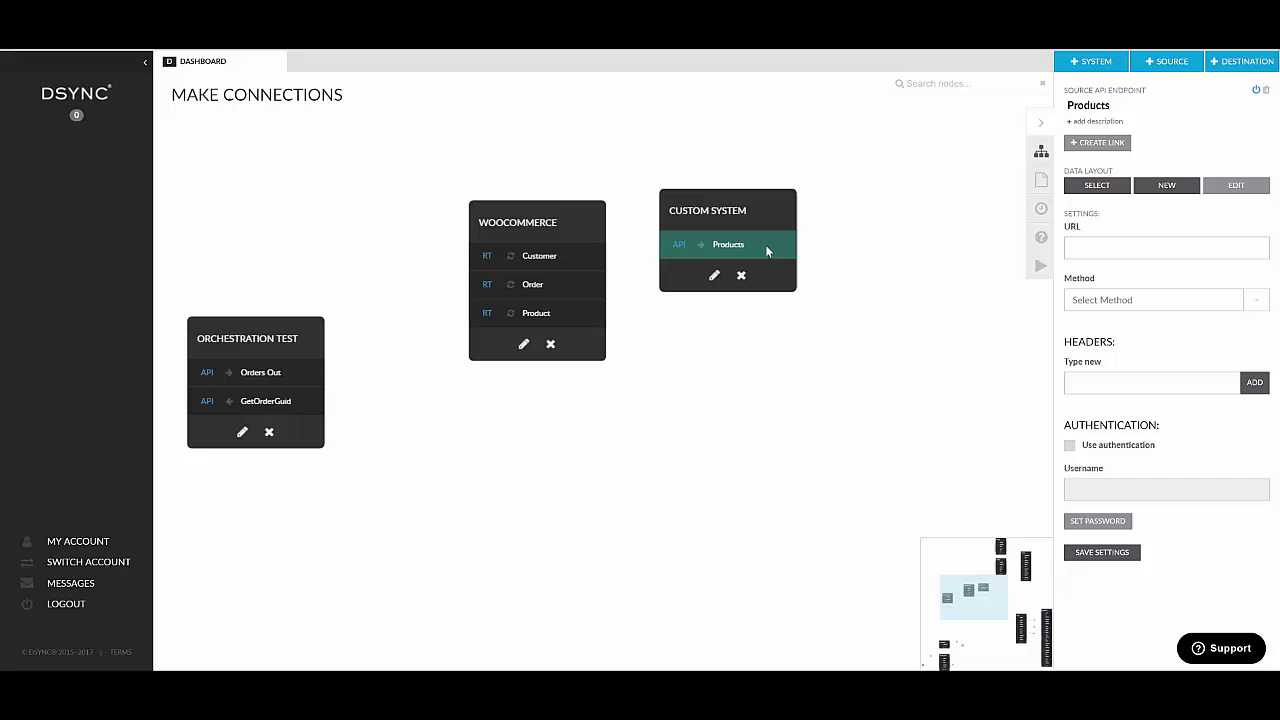
click(738, 211)
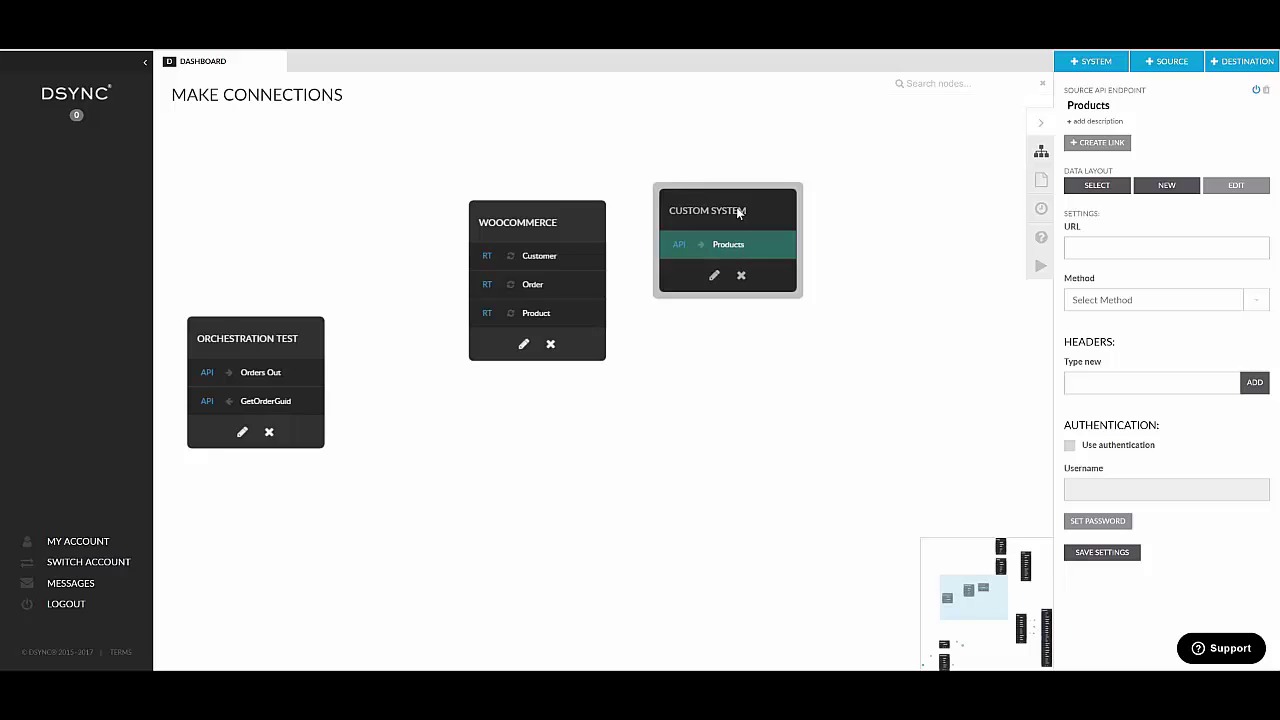
click(723, 242)
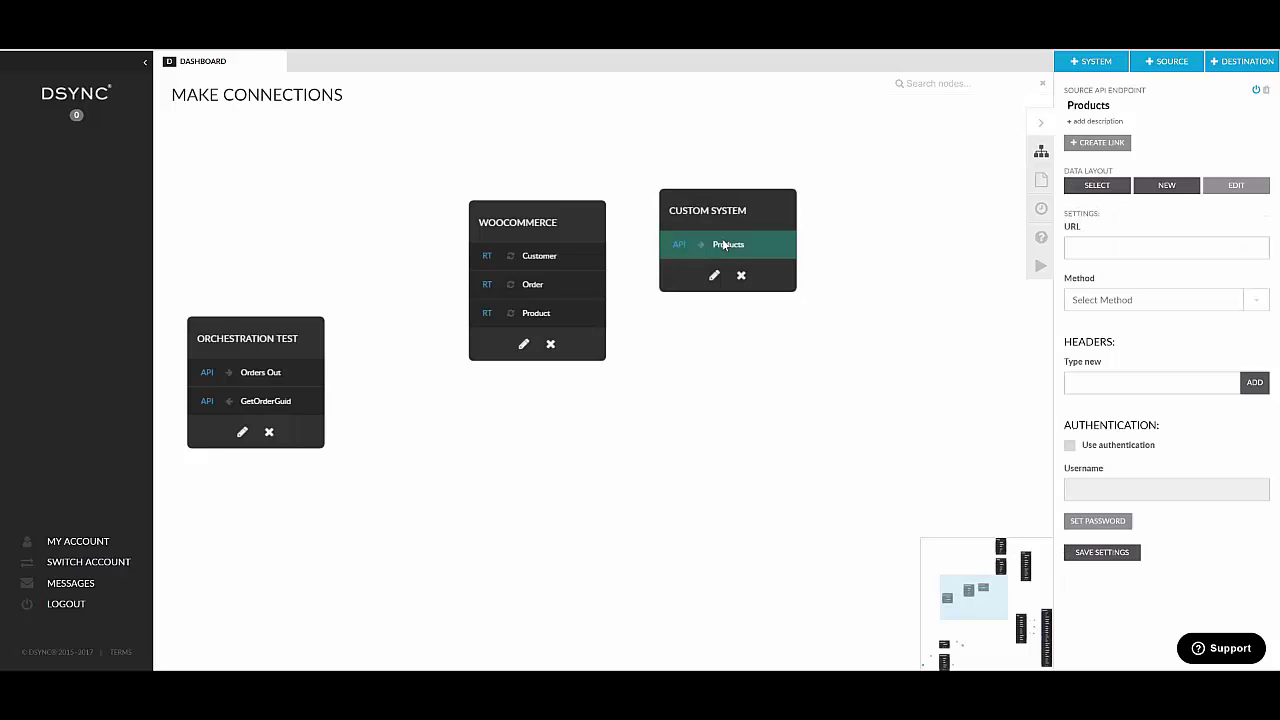
click(1121, 247)
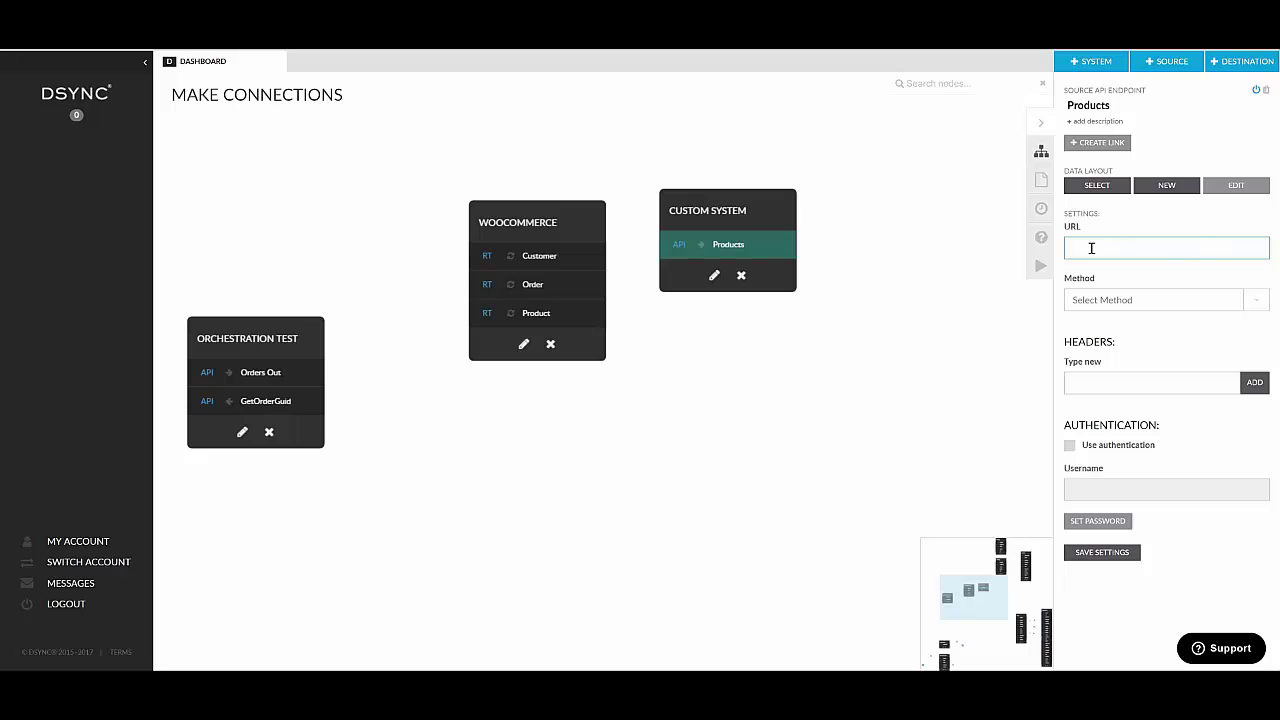
click(1254, 302)
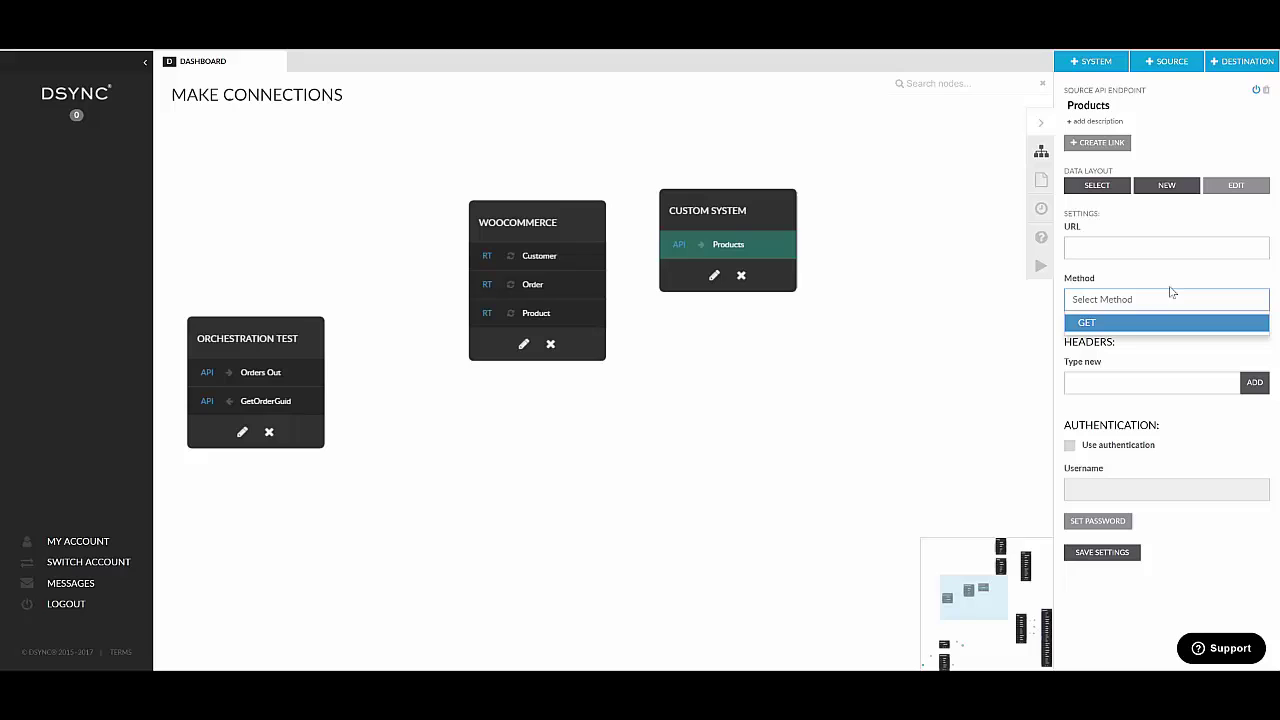
click(1146, 328)
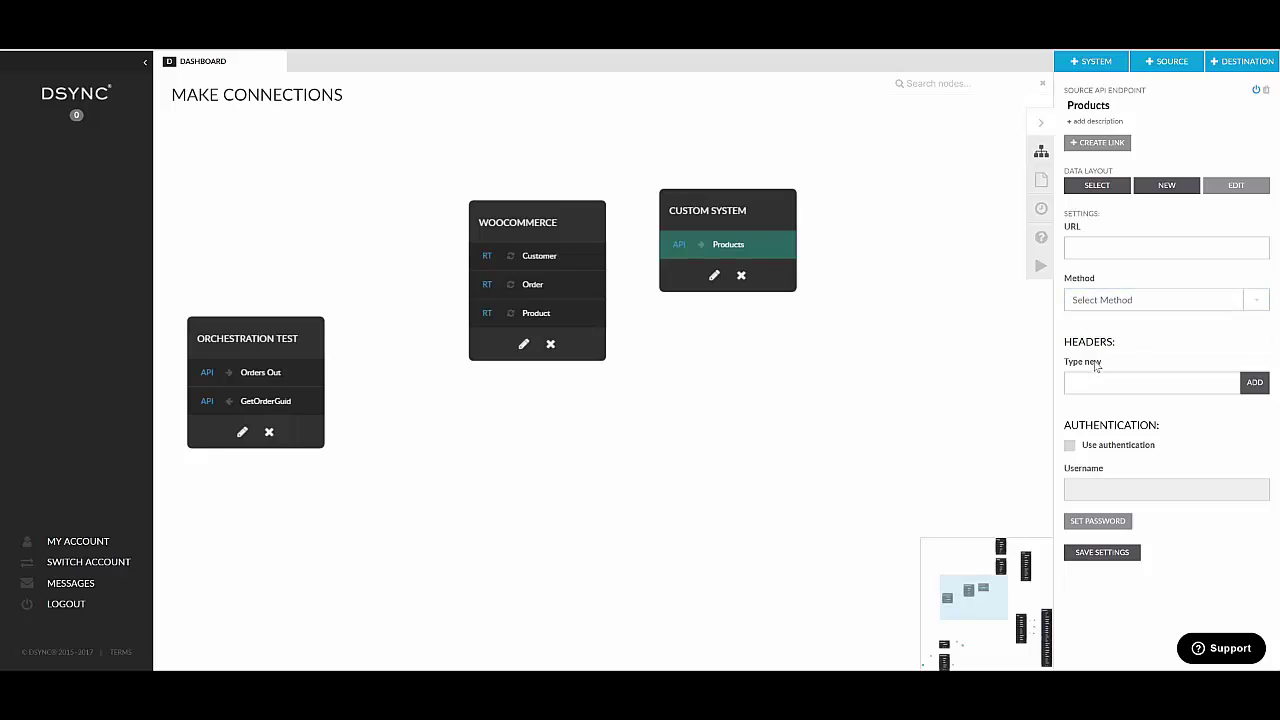
click(1254, 382)
Set Custom System authorization to OAUTH with the GenericOAuth1 plugin and authorize the connection
click(713, 212)
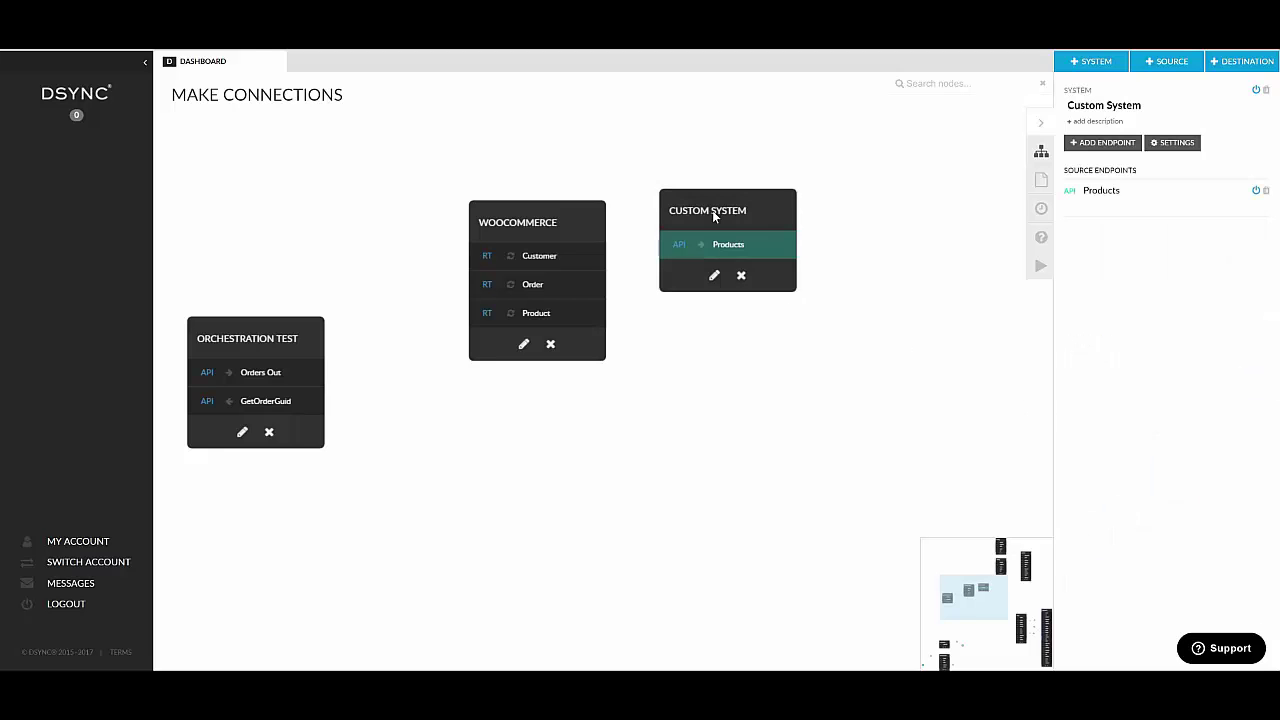
click(1172, 143)
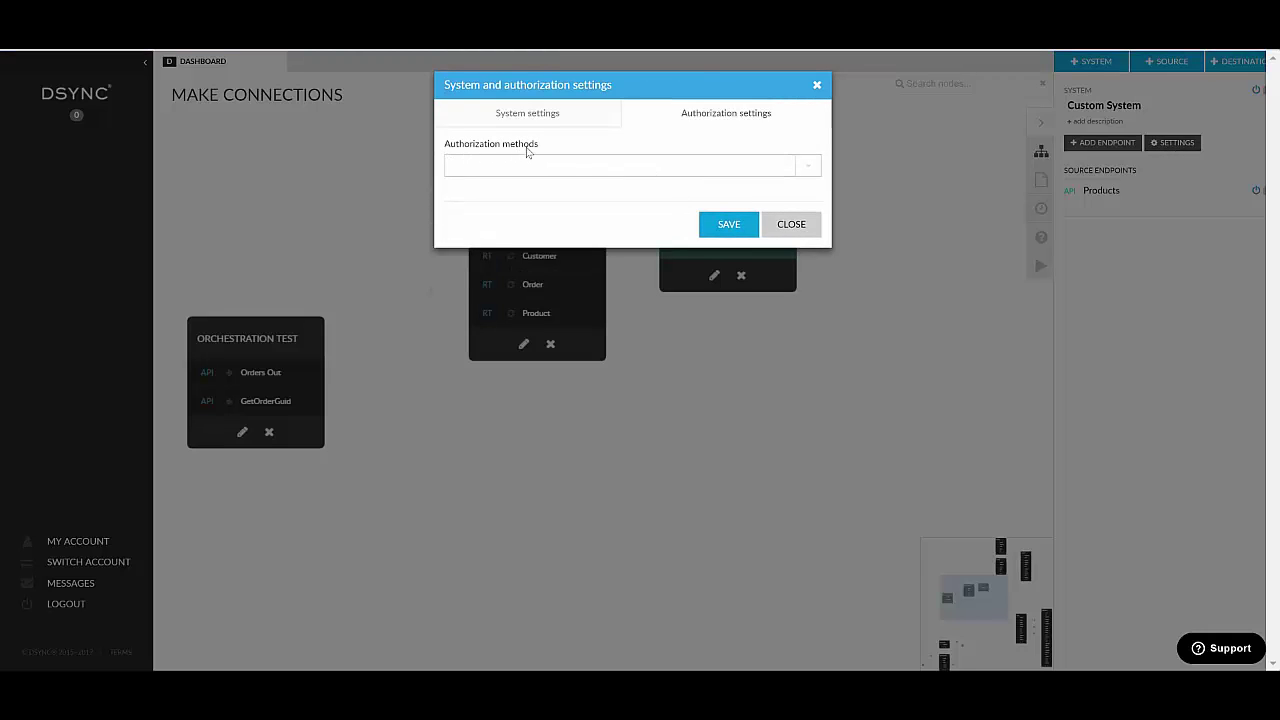
click(806, 168)
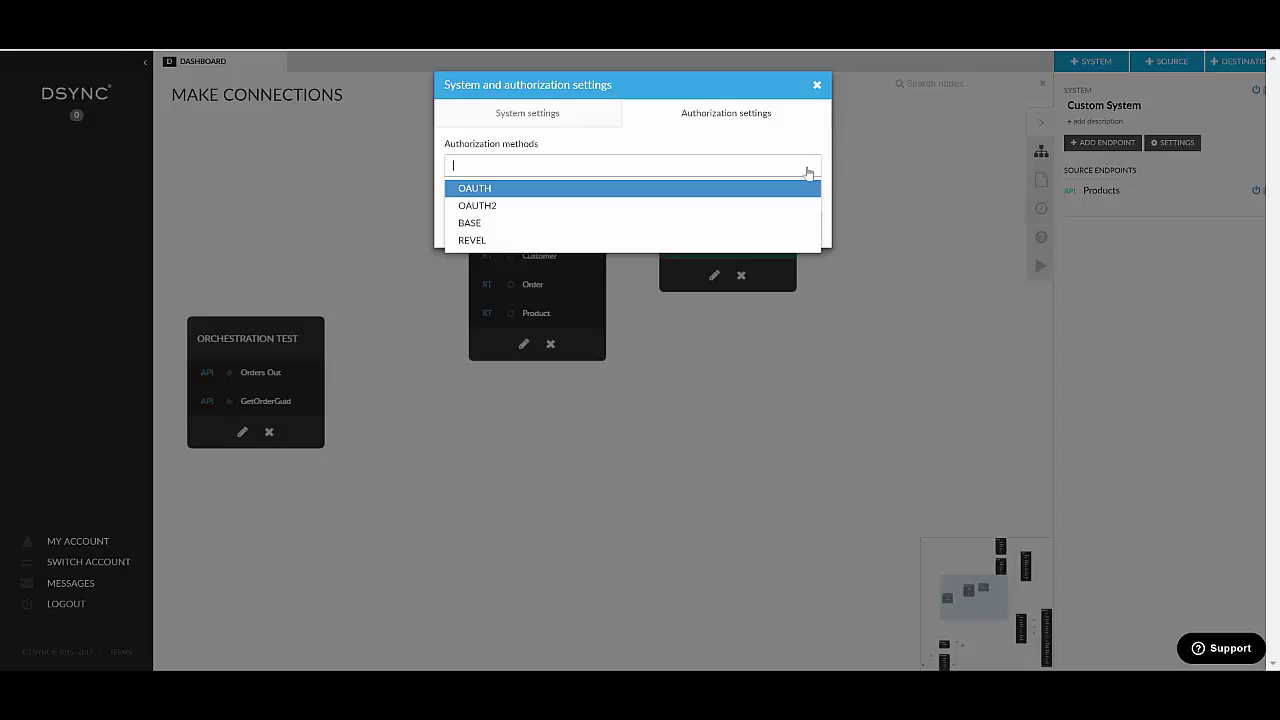
click(595, 194)
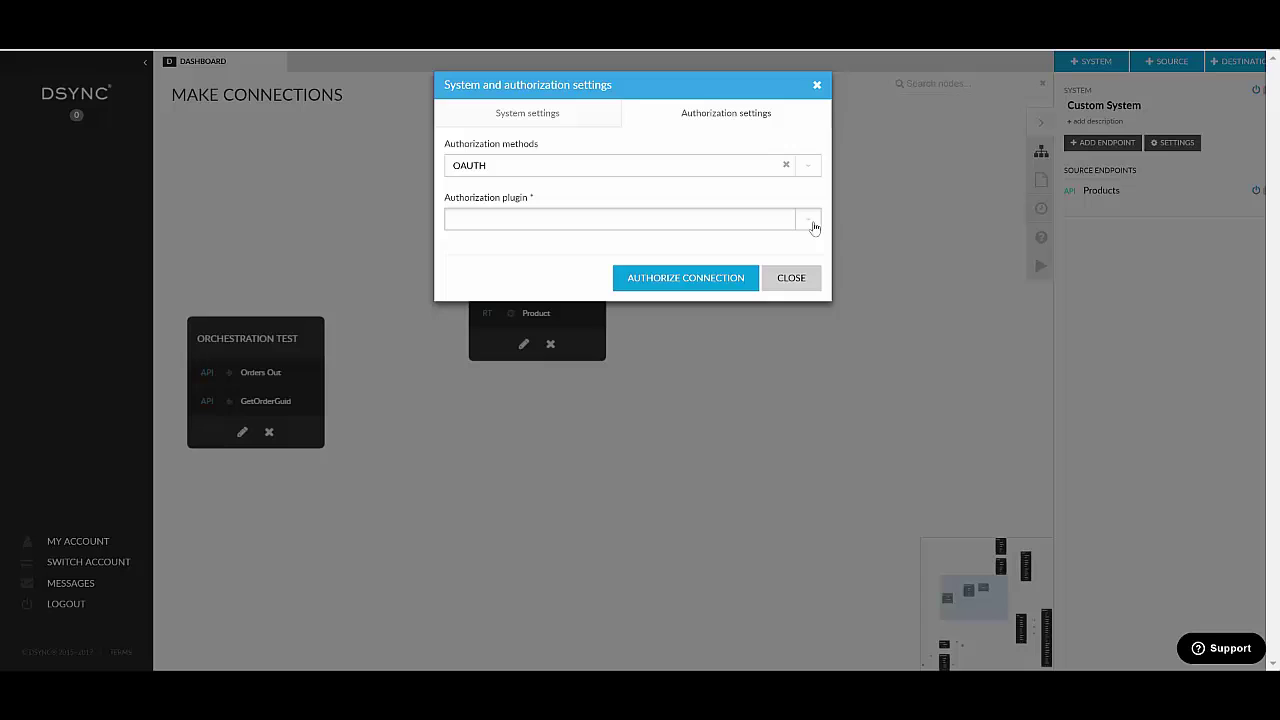
click(815, 221)
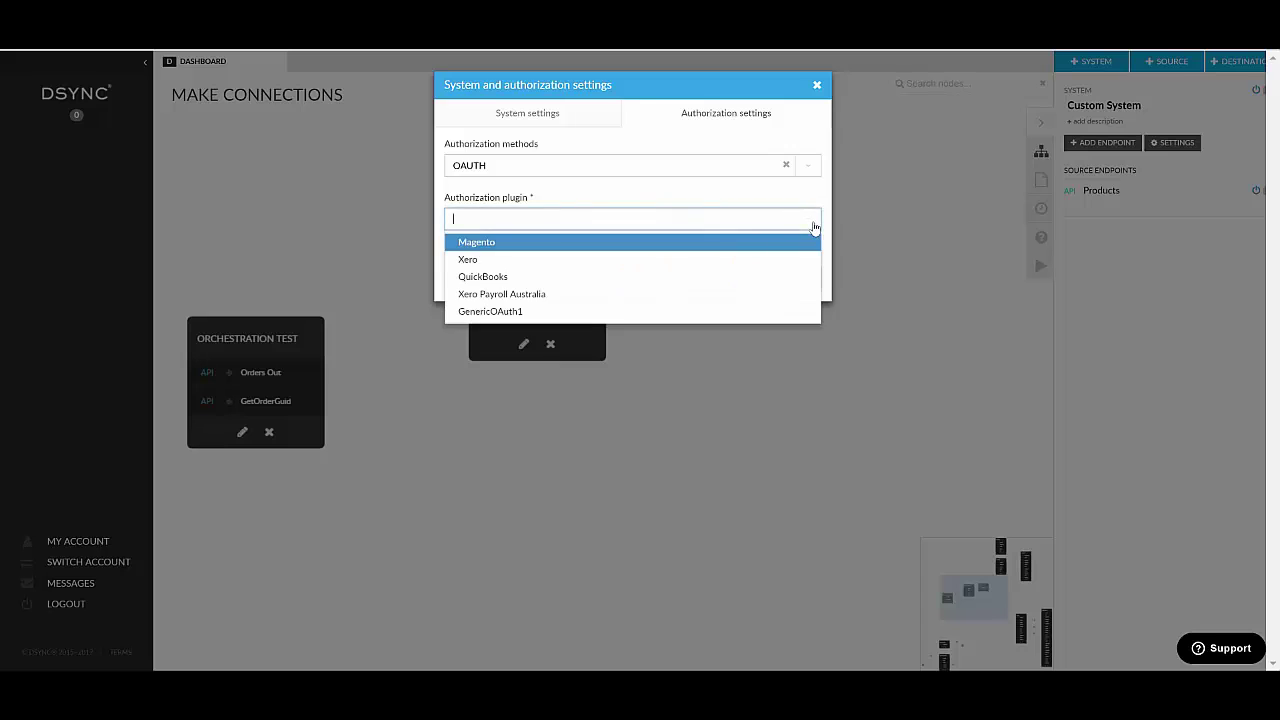
click(518, 314)
click(518, 312)
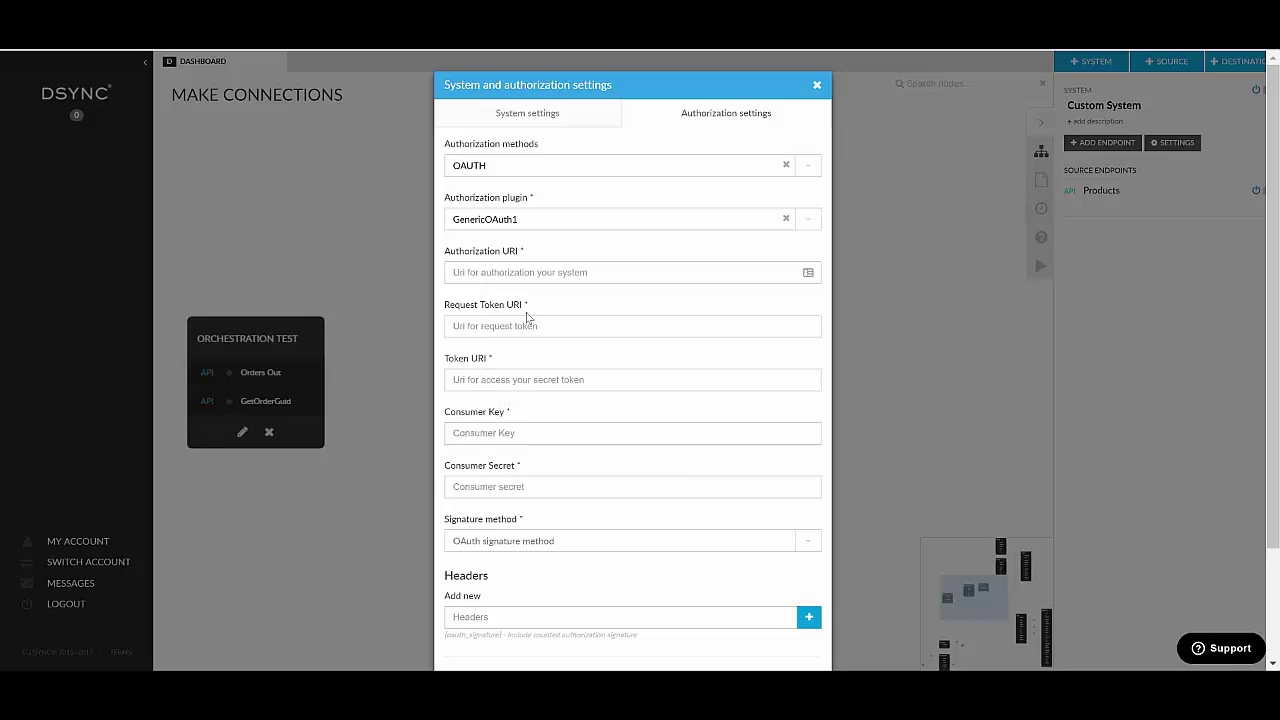
scroll(577, 483, down, 3)
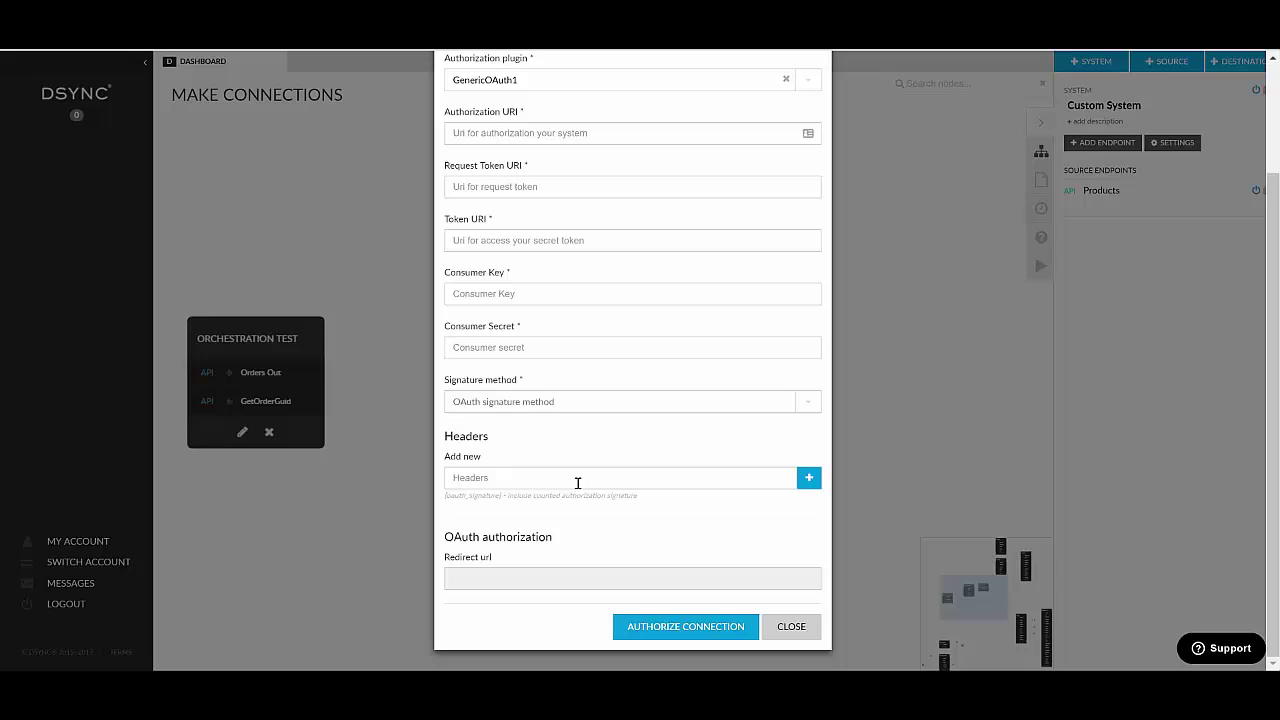
click(697, 634)
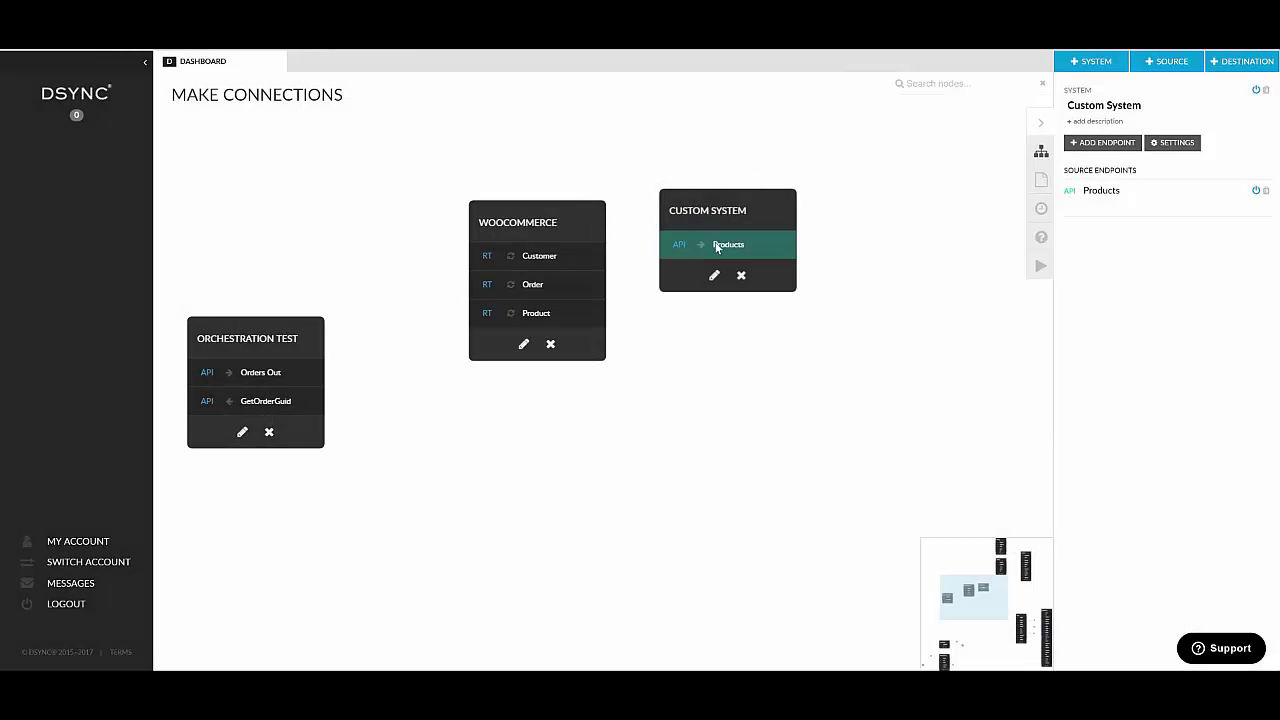
Return to the Custom System overview and start adding another endpoint
drag(714, 243, 716, 248)
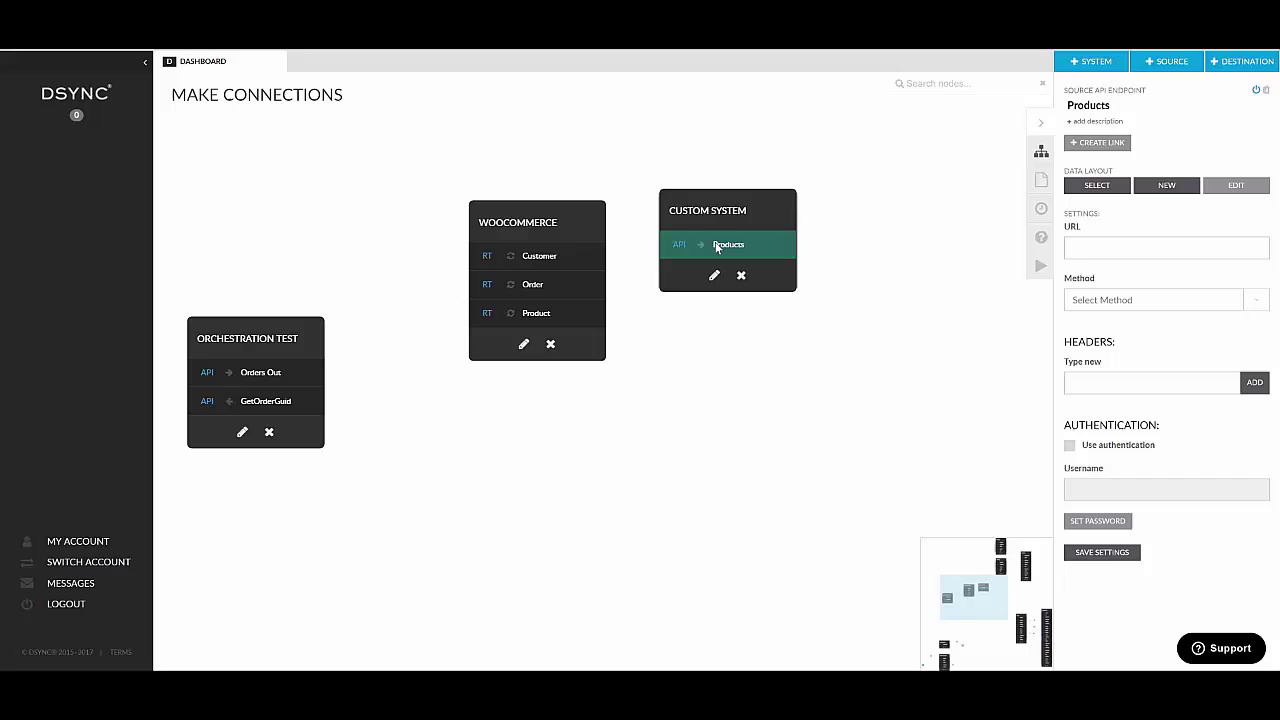
click(740, 215)
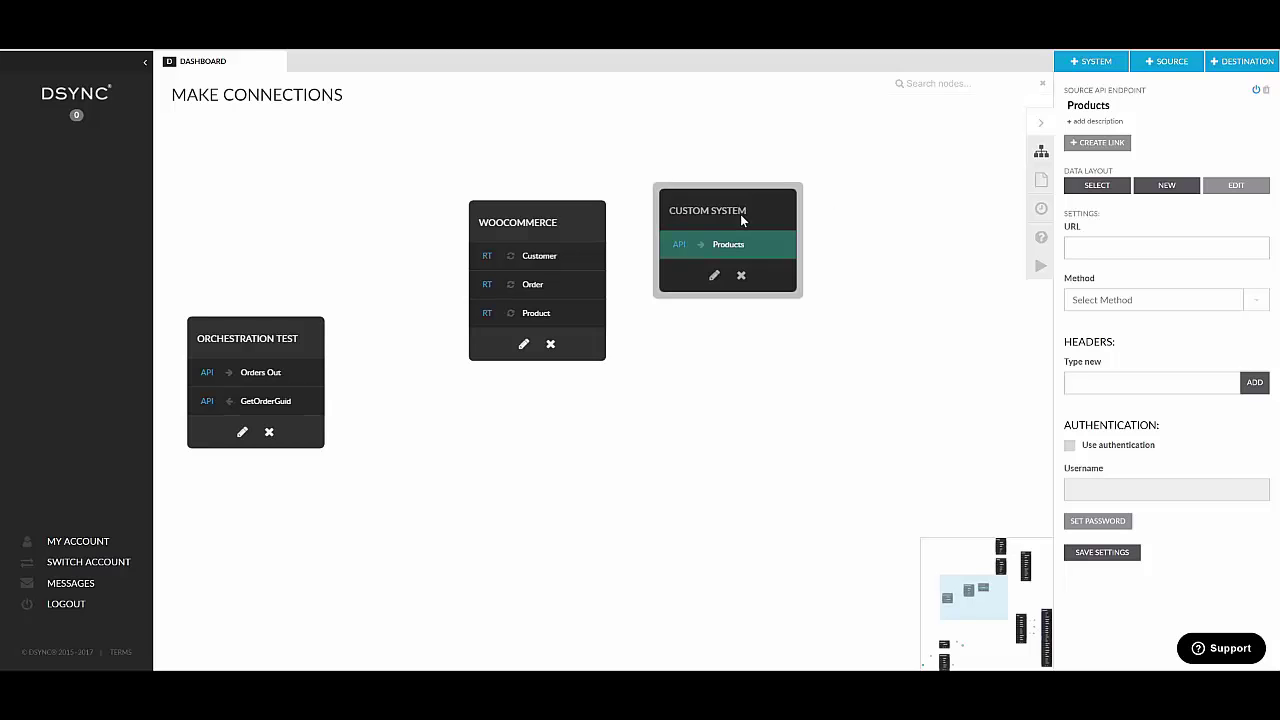
click(1118, 146)
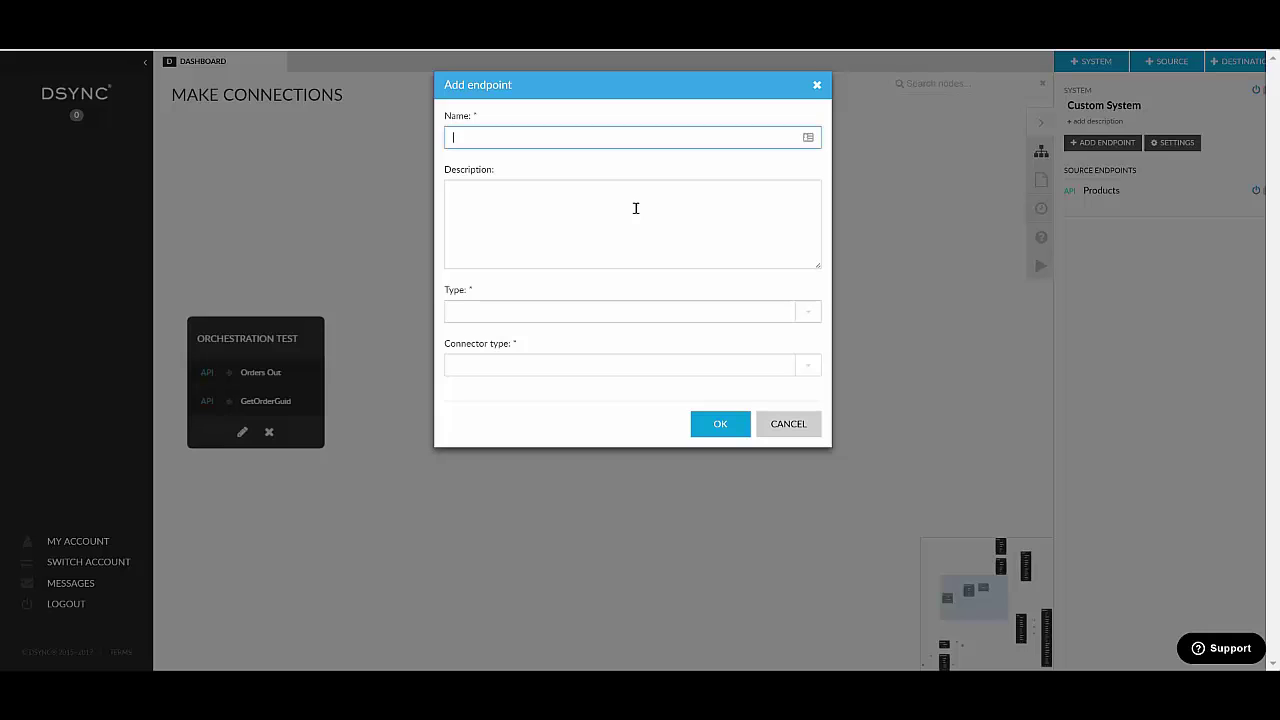
Create an endpoint named 'FTP' with Type DESTINATION and Connector type FTP
text(FTP)
click(808, 312)
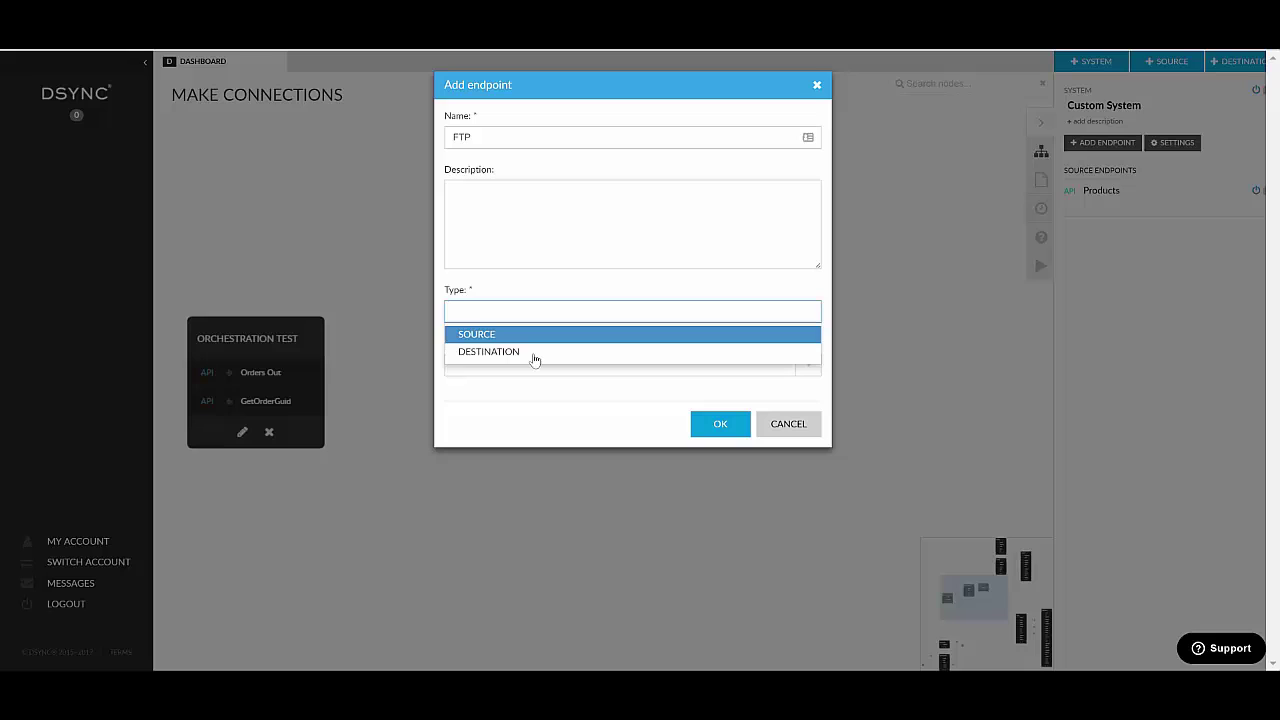
click(537, 352)
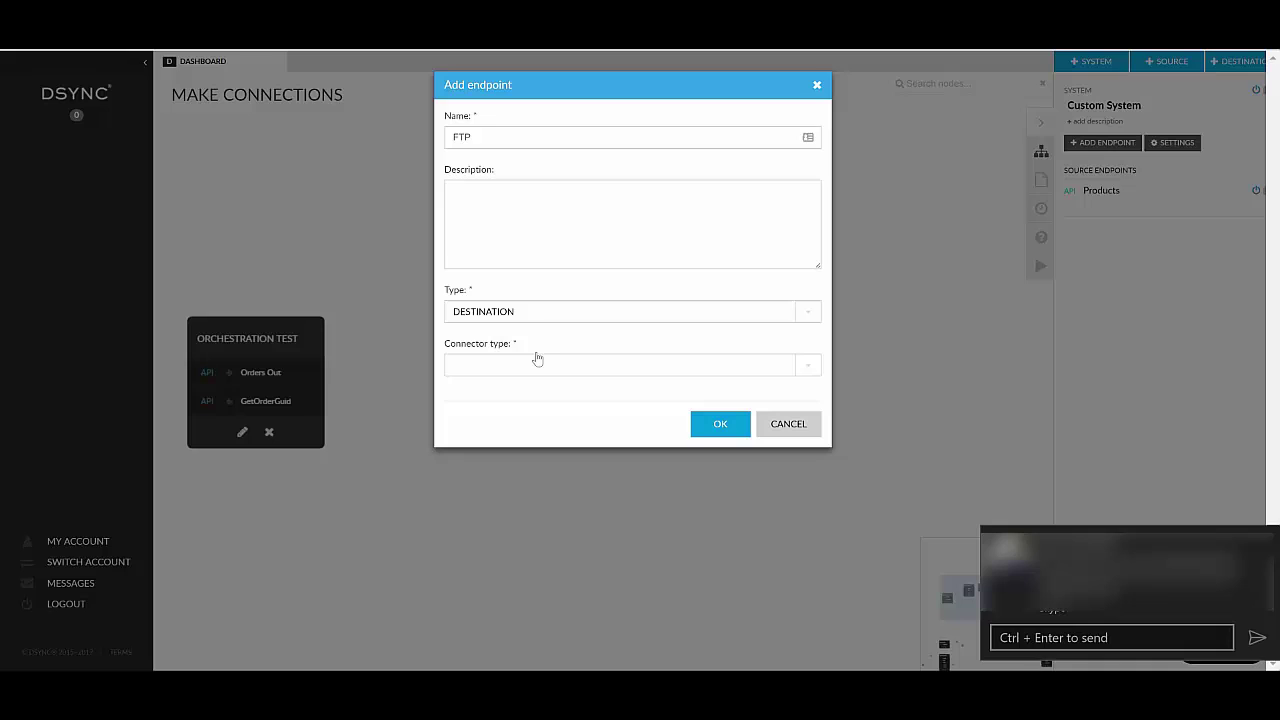
click(811, 371)
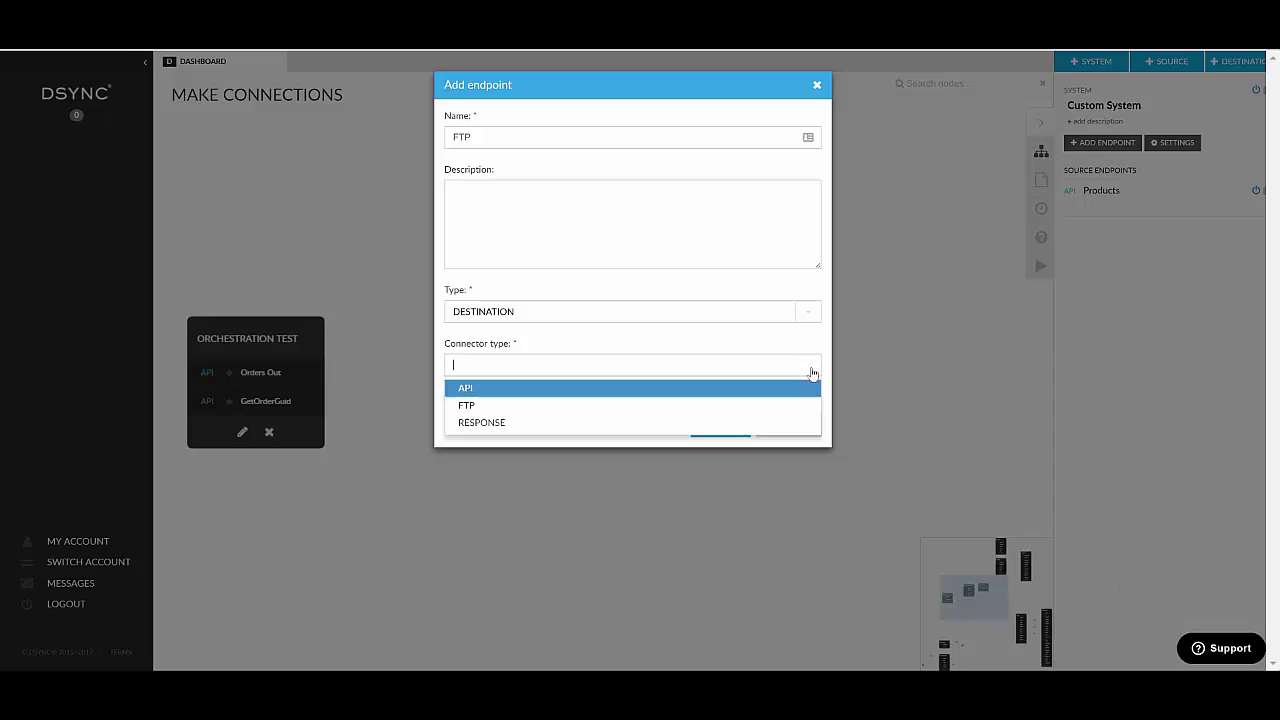
click(537, 406)
click(719, 427)
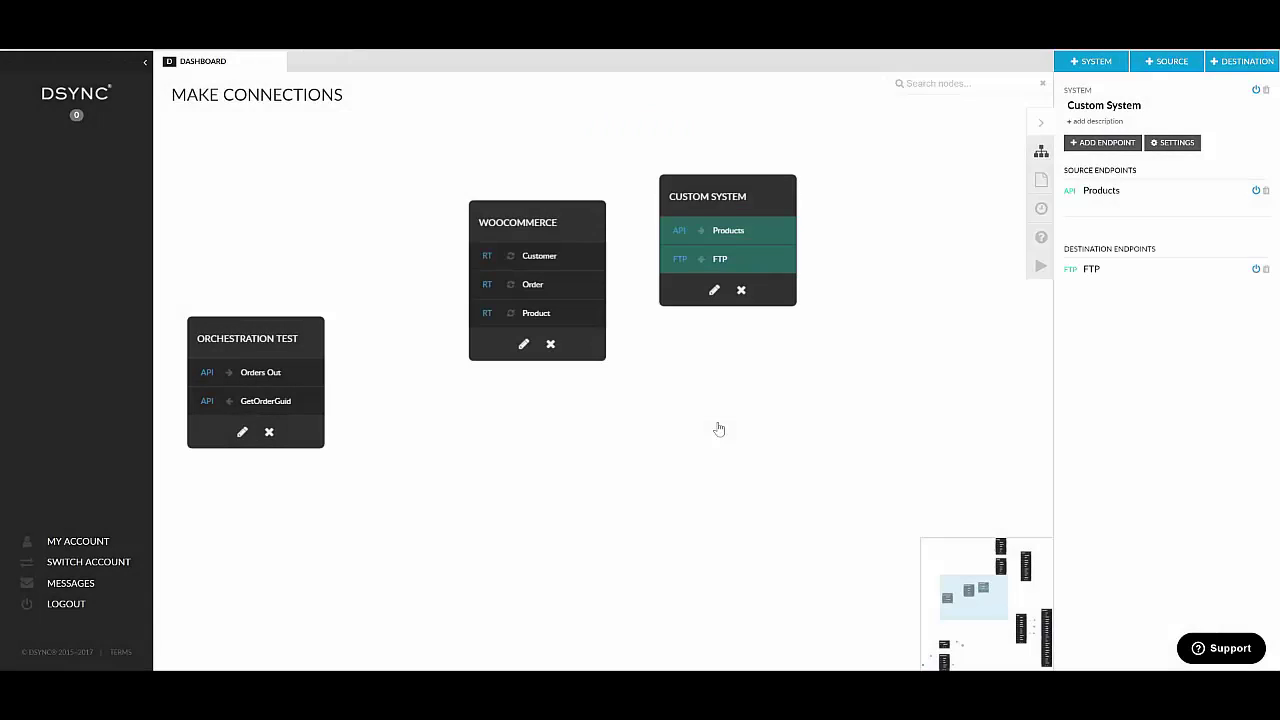
click(722, 258)
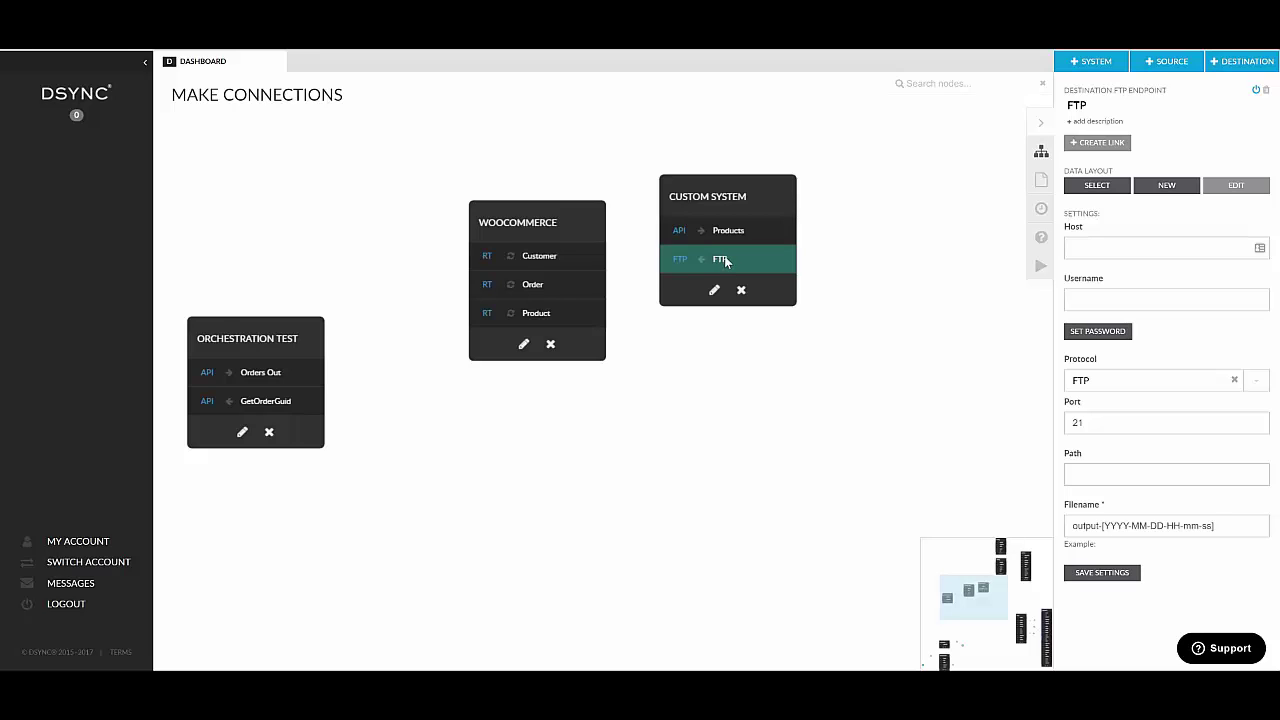
click(1100, 244)
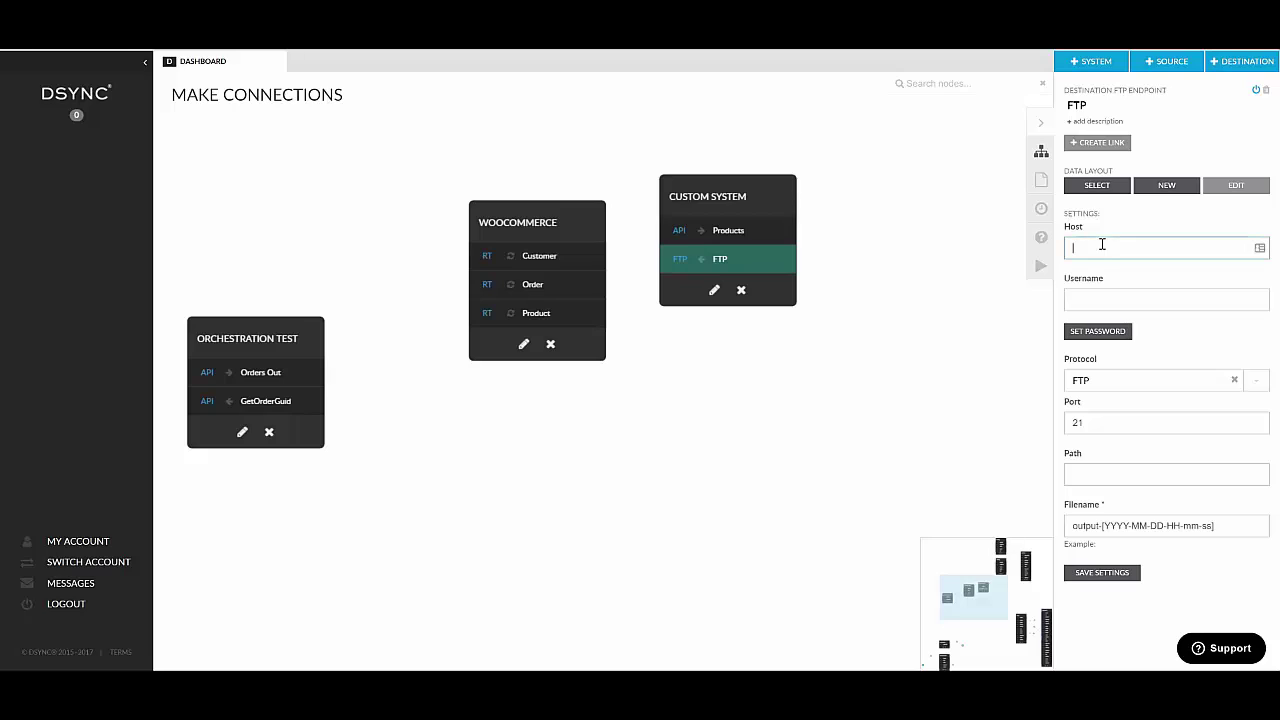
click(1120, 298)
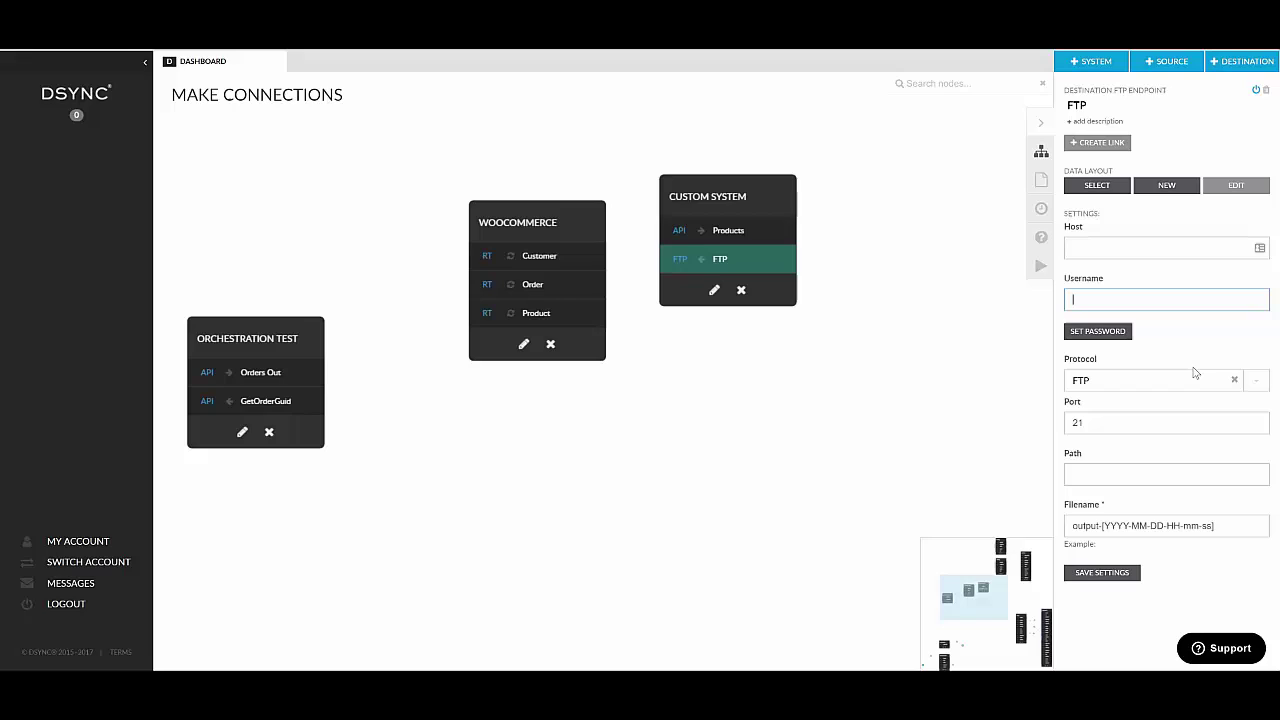
click(1256, 386)
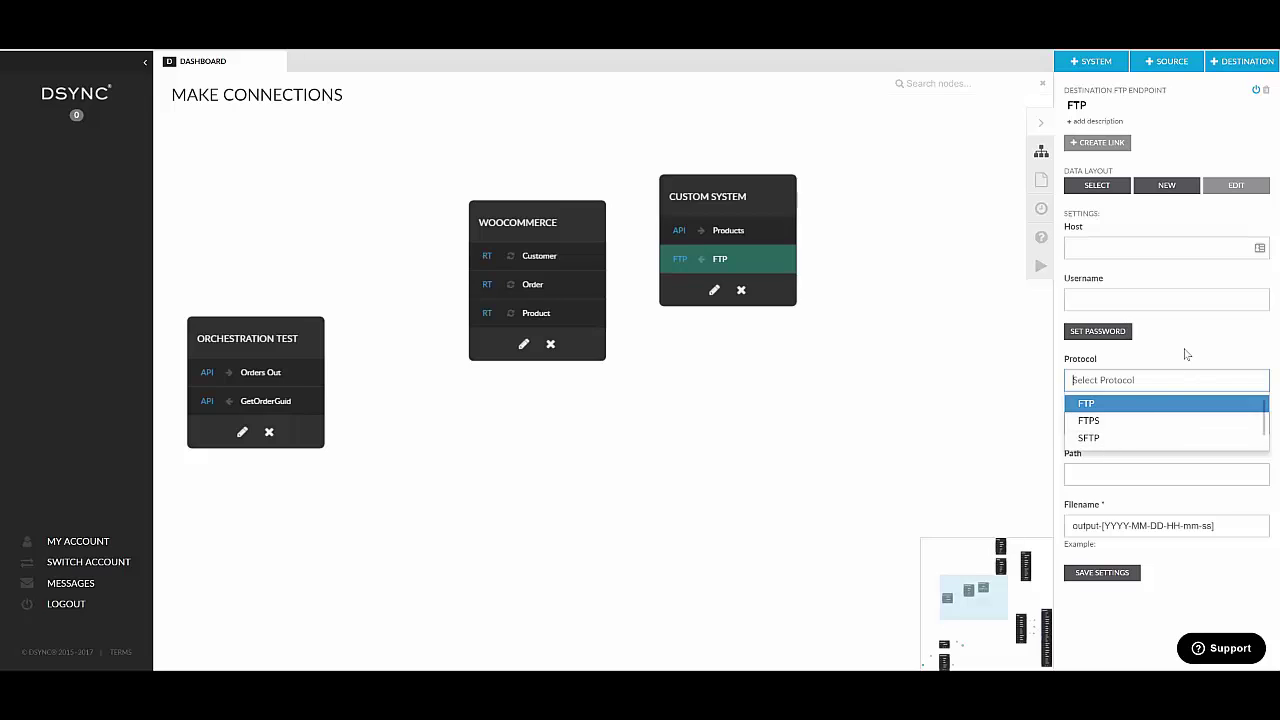
key(Return)
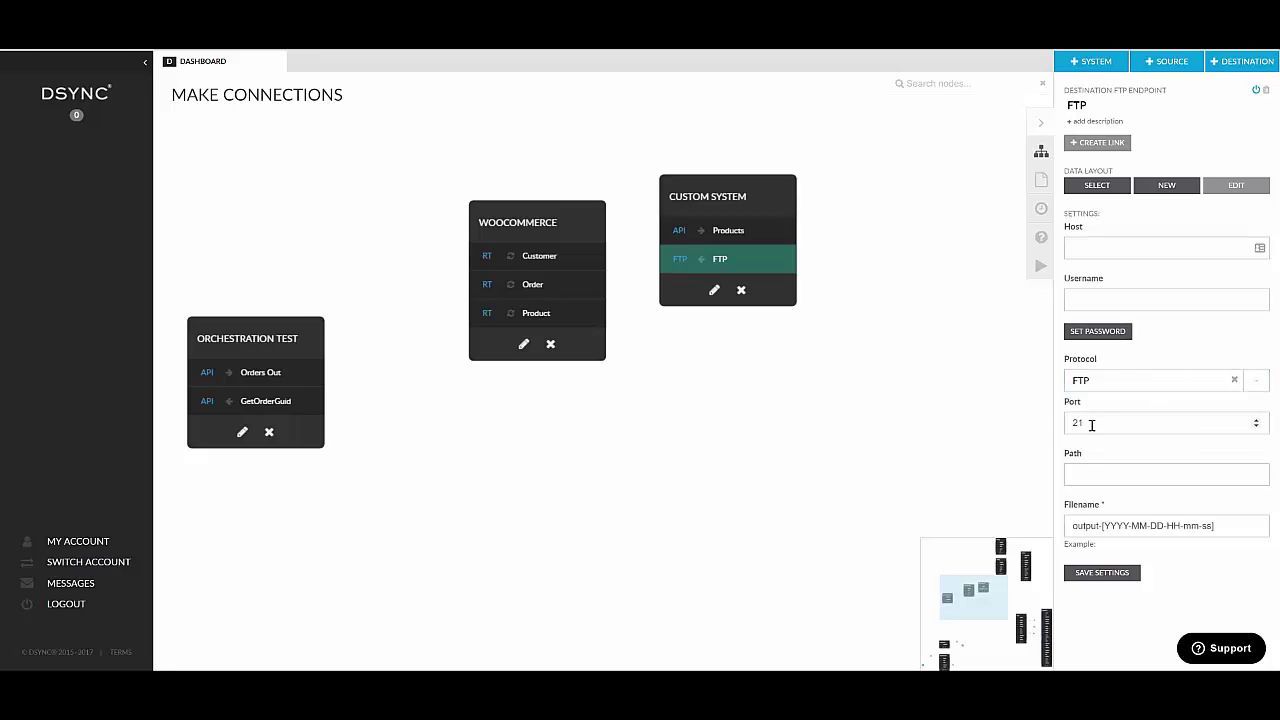
click(1091, 474)
Shift the Custom System node down-right, then review its Products and FTP endpoints
click(716, 205)
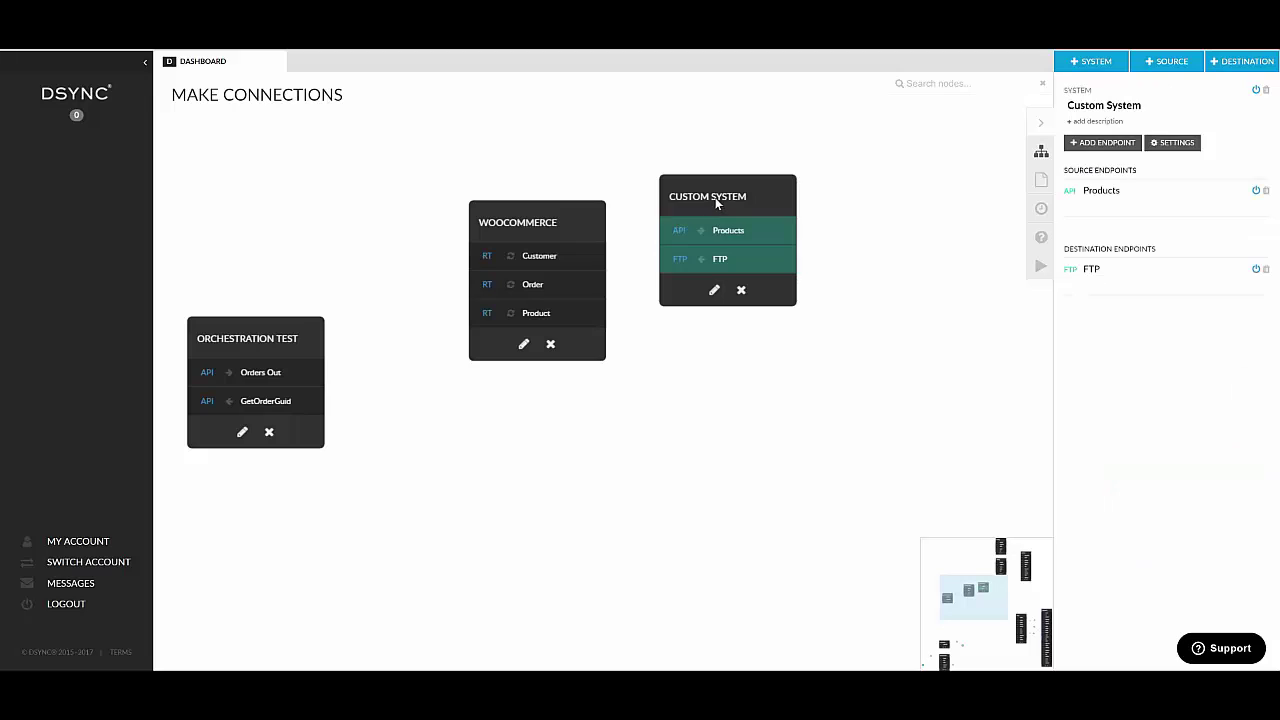
drag(716, 205, 722, 225)
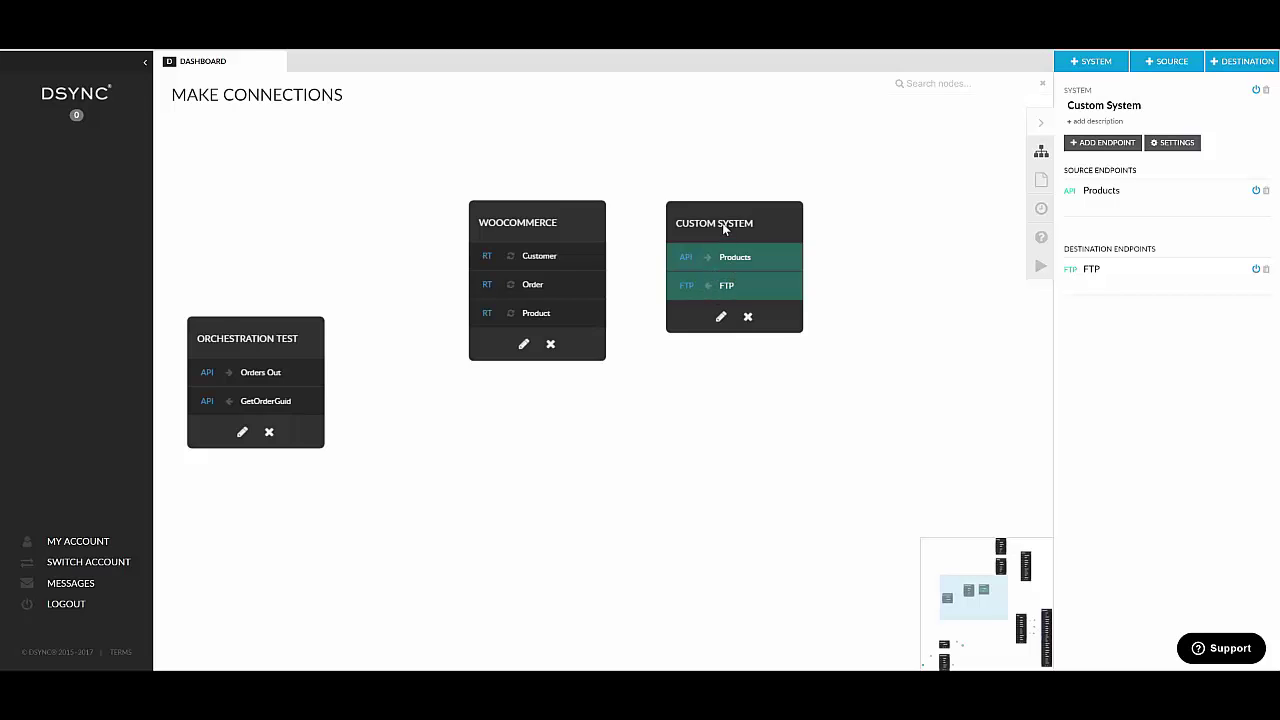
click(546, 227)
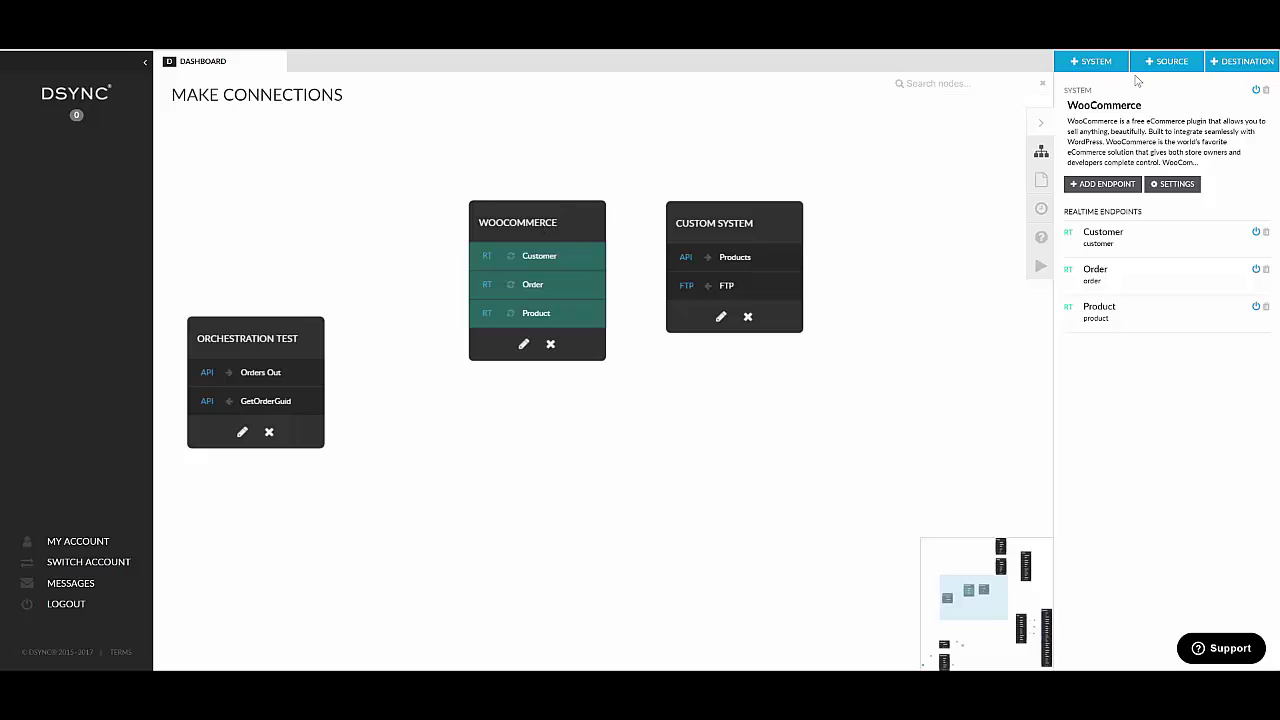
click(1176, 63)
click(736, 260)
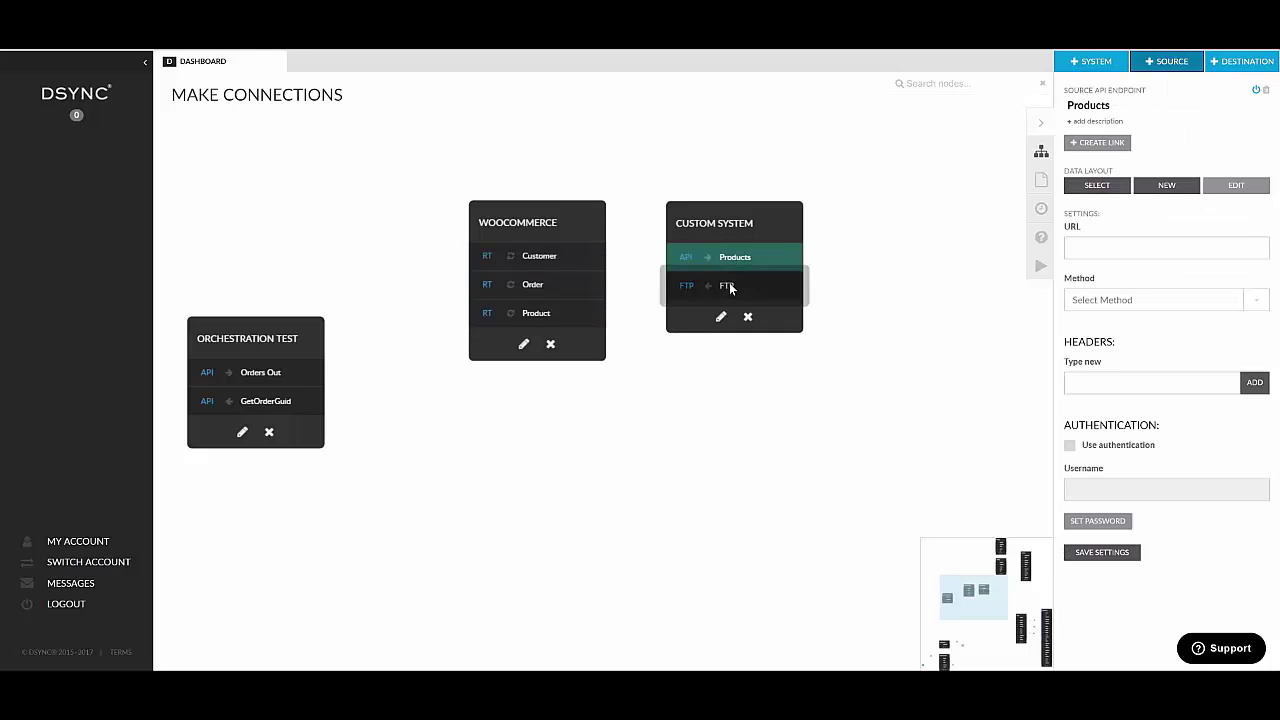
click(731, 288)
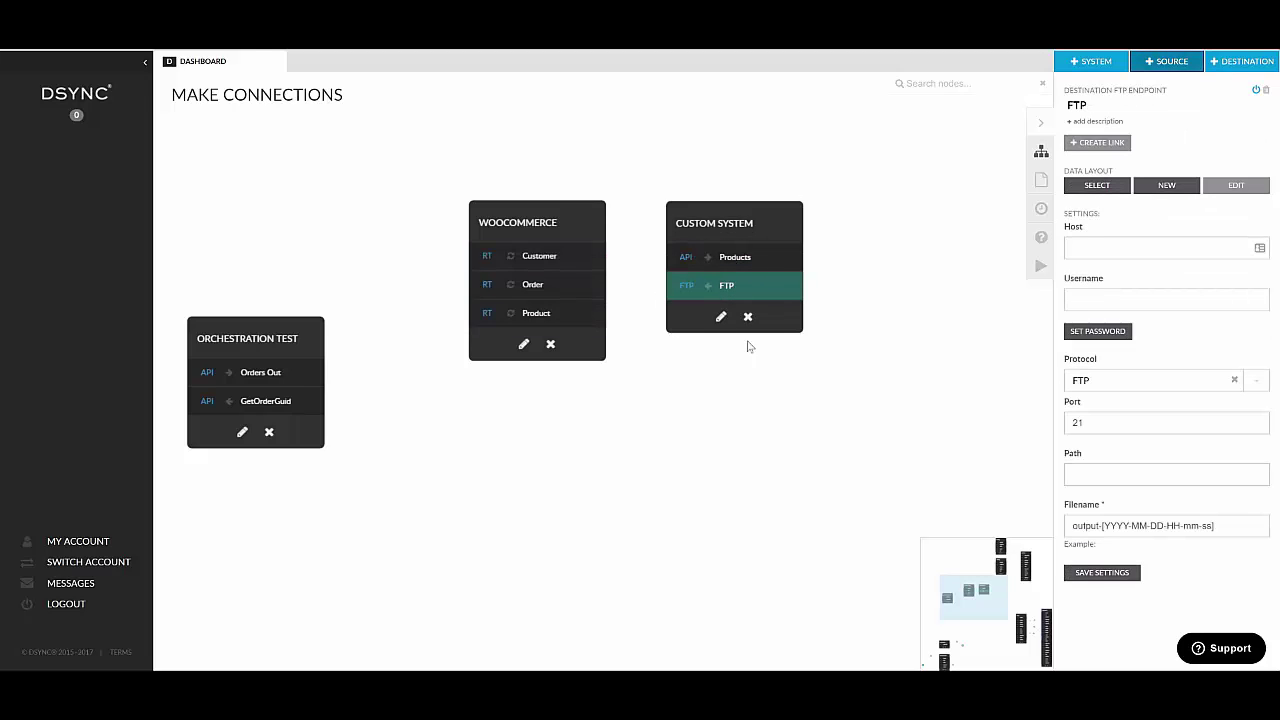
click(714, 228)
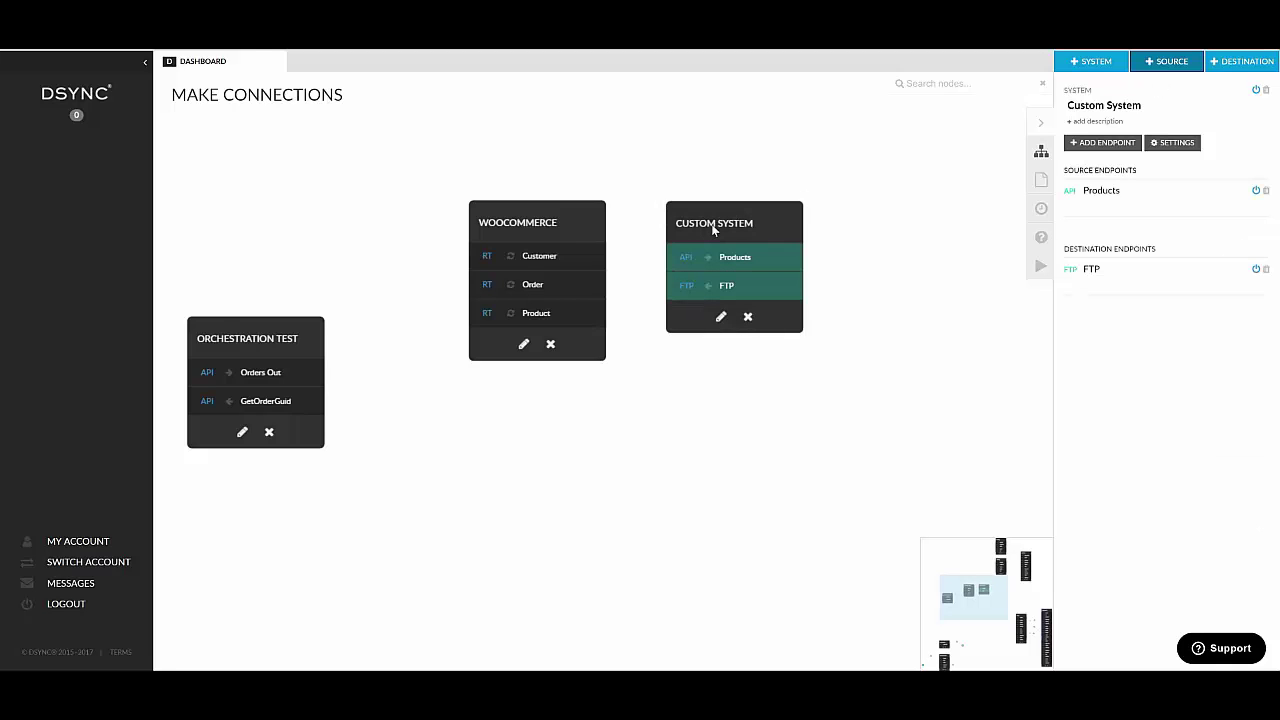
Show the + SOURCE choices, where Upload is the only option
click(1167, 68)
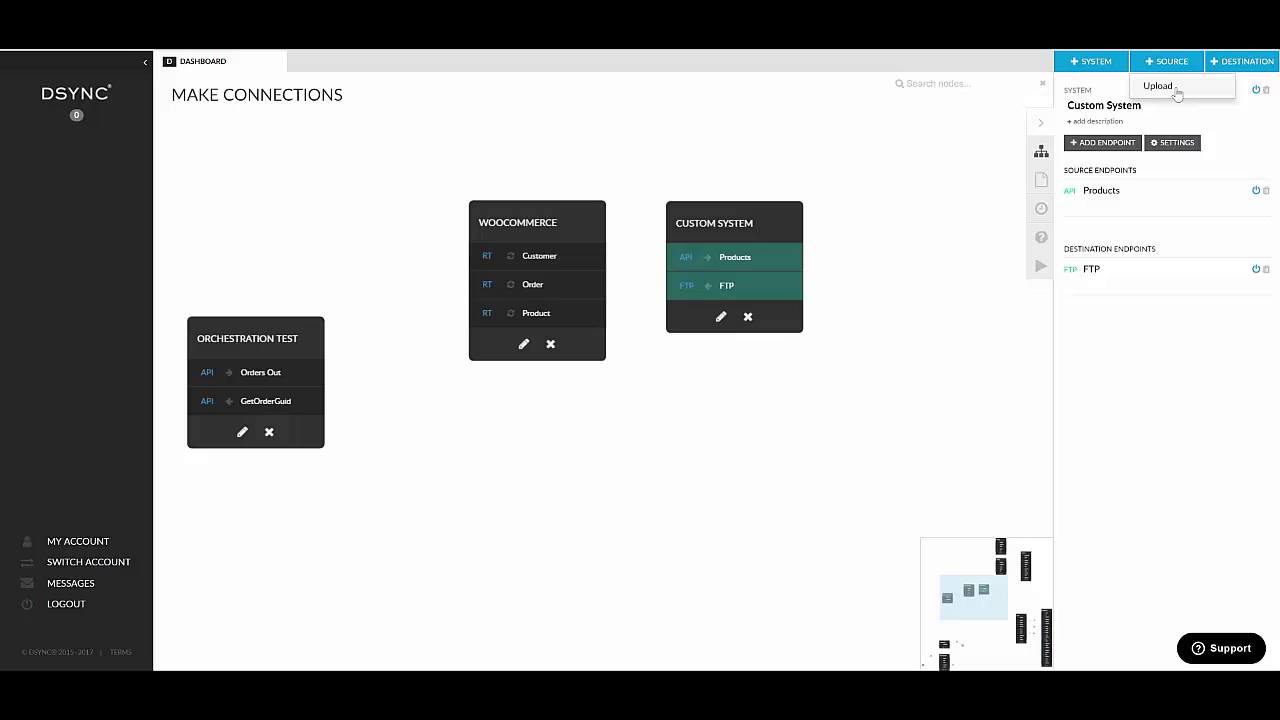
Place a new source endpoint named 'Upload' on the canvas below WooCommerce and select it
click(1175, 88)
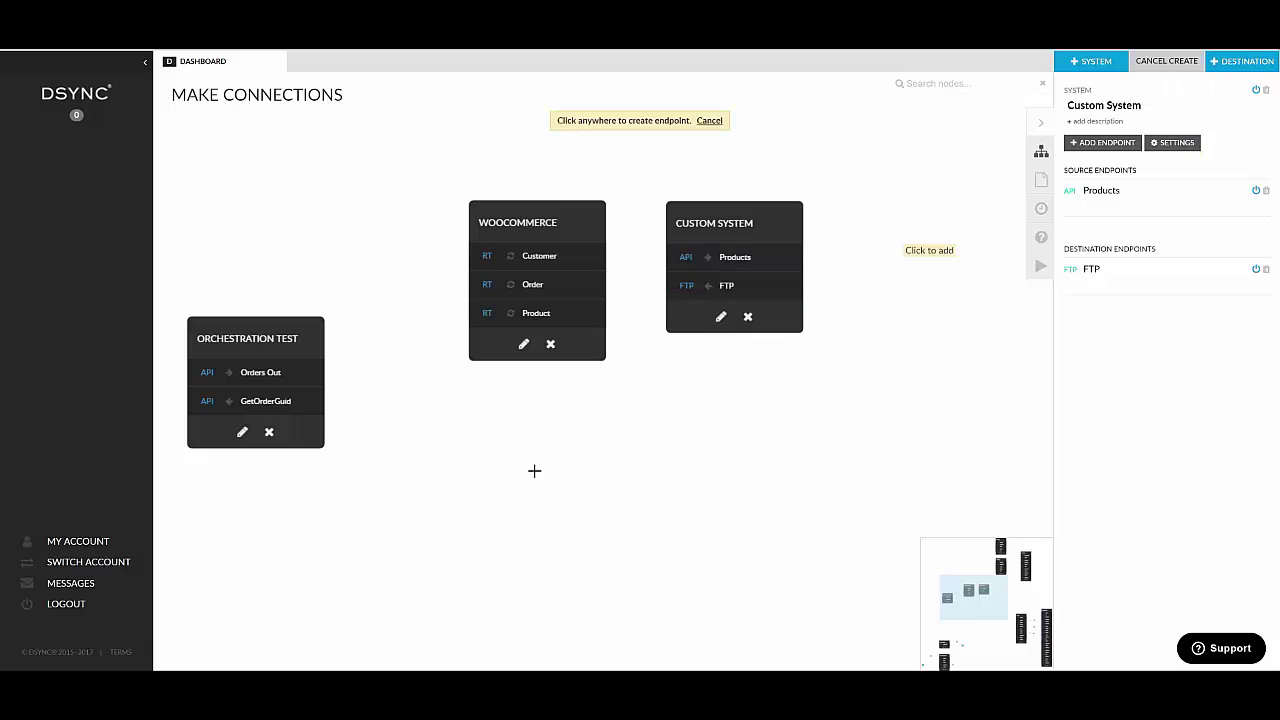
click(485, 438)
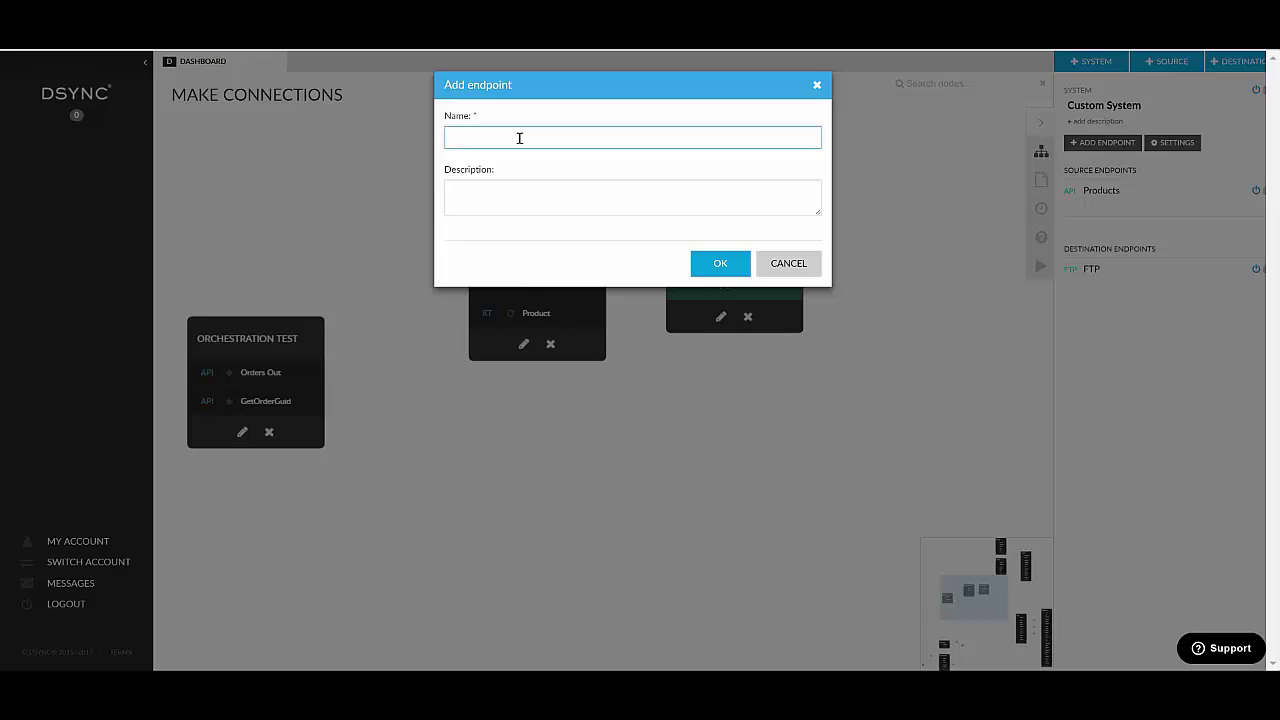
text(Upload)
key(Return)
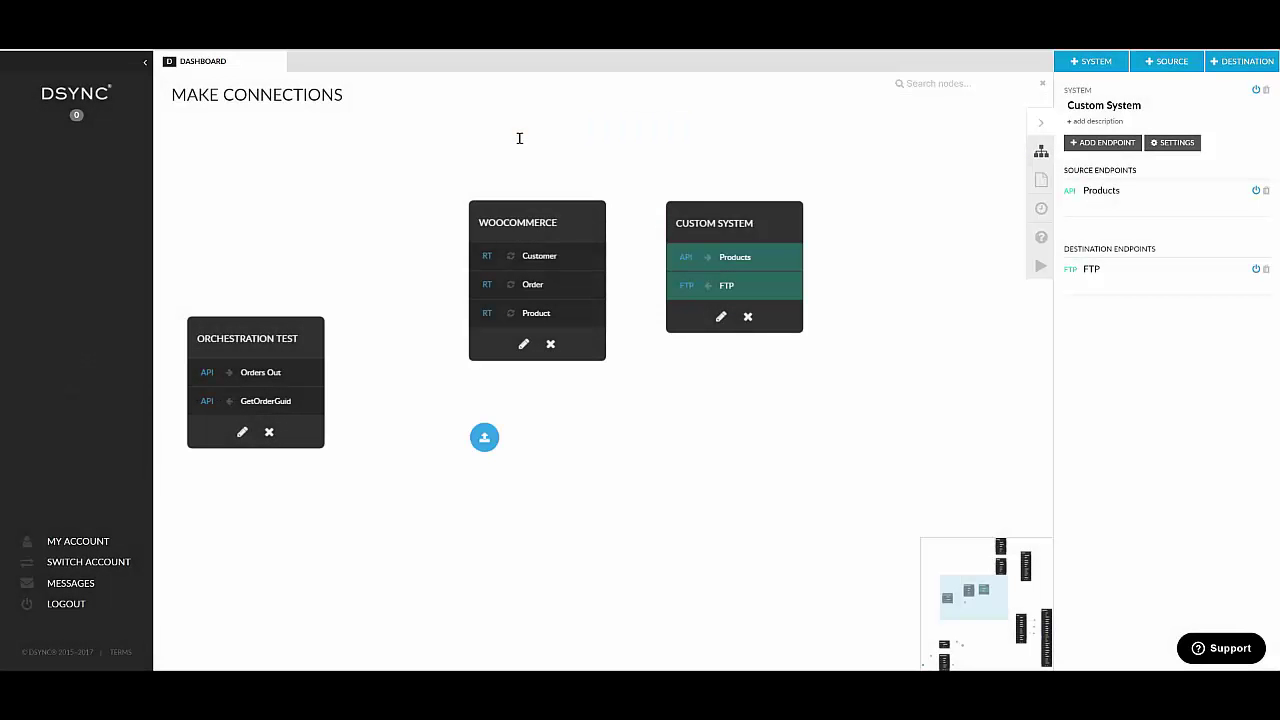
click(484, 438)
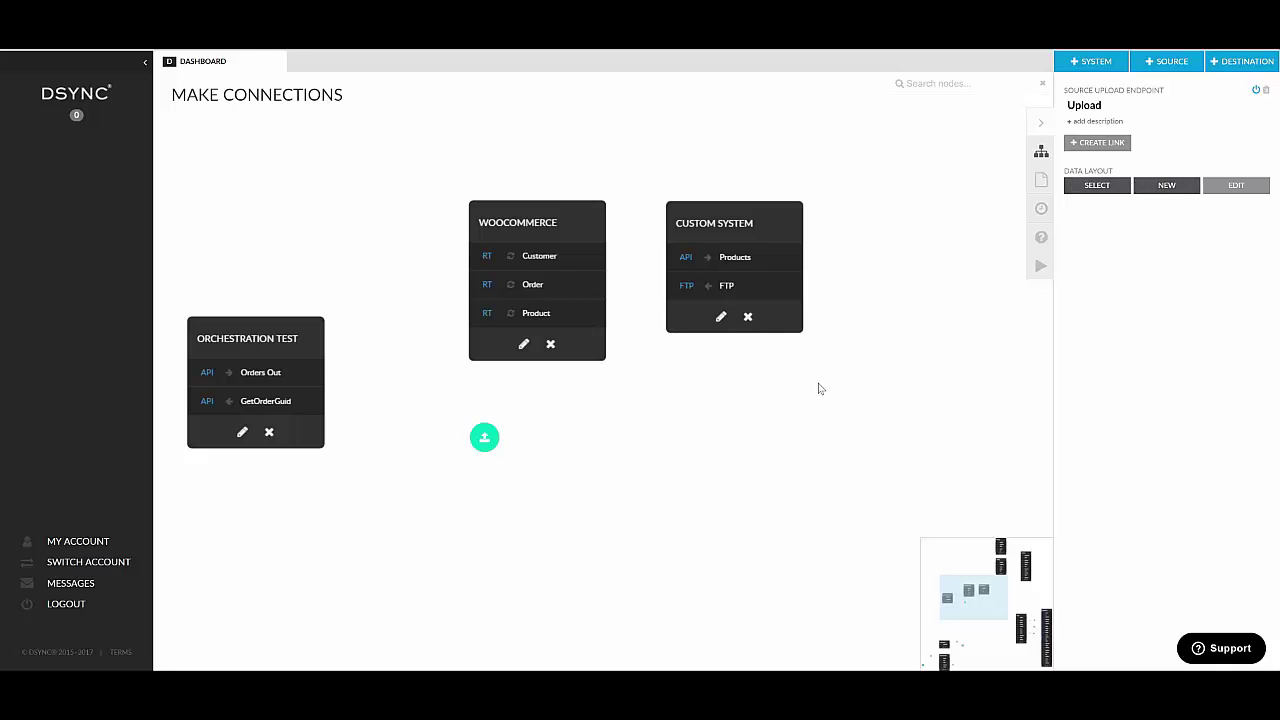
Give the Upload endpoint CSV format with column names on the first row, and add a field
click(484, 439)
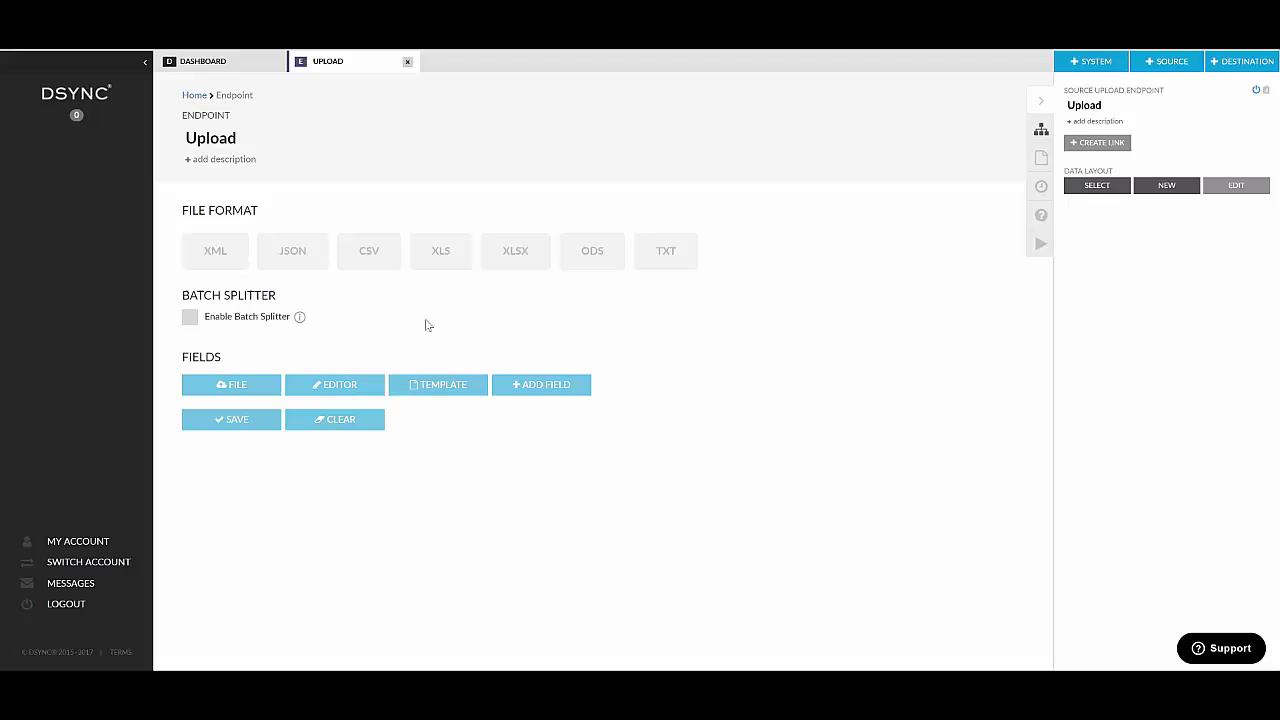
click(370, 257)
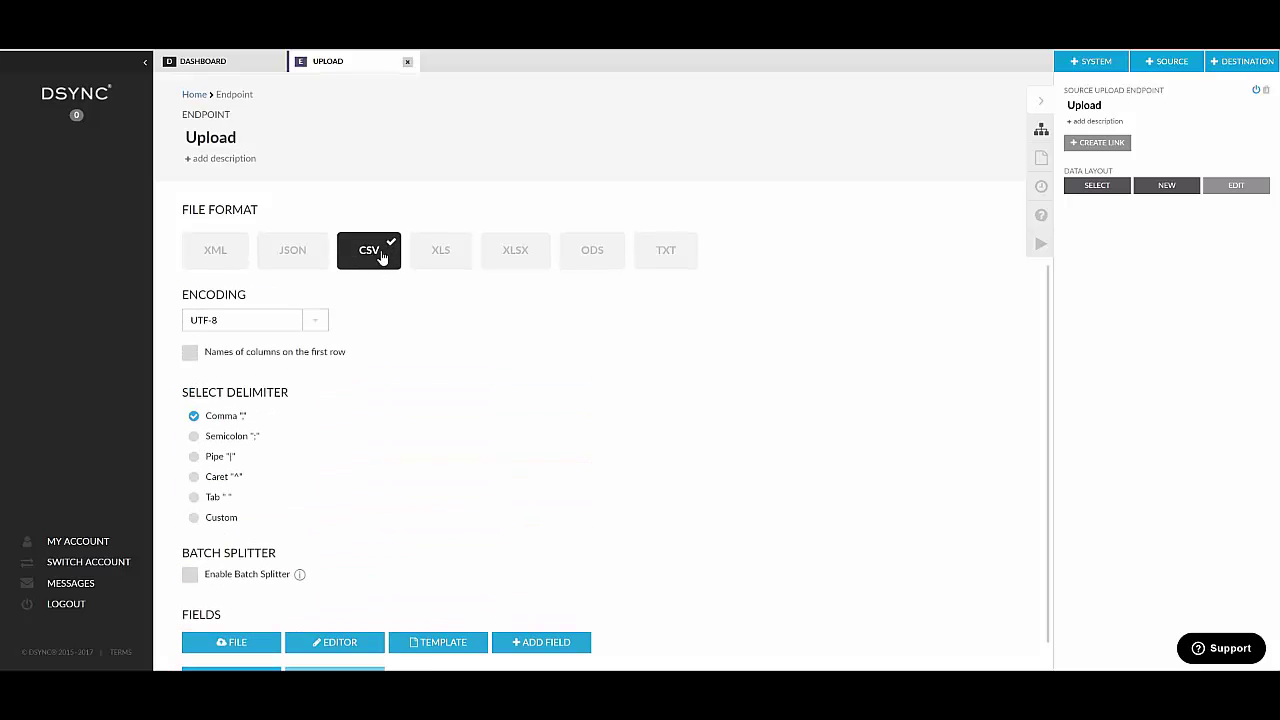
click(190, 356)
scroll(488, 477, down, 1)
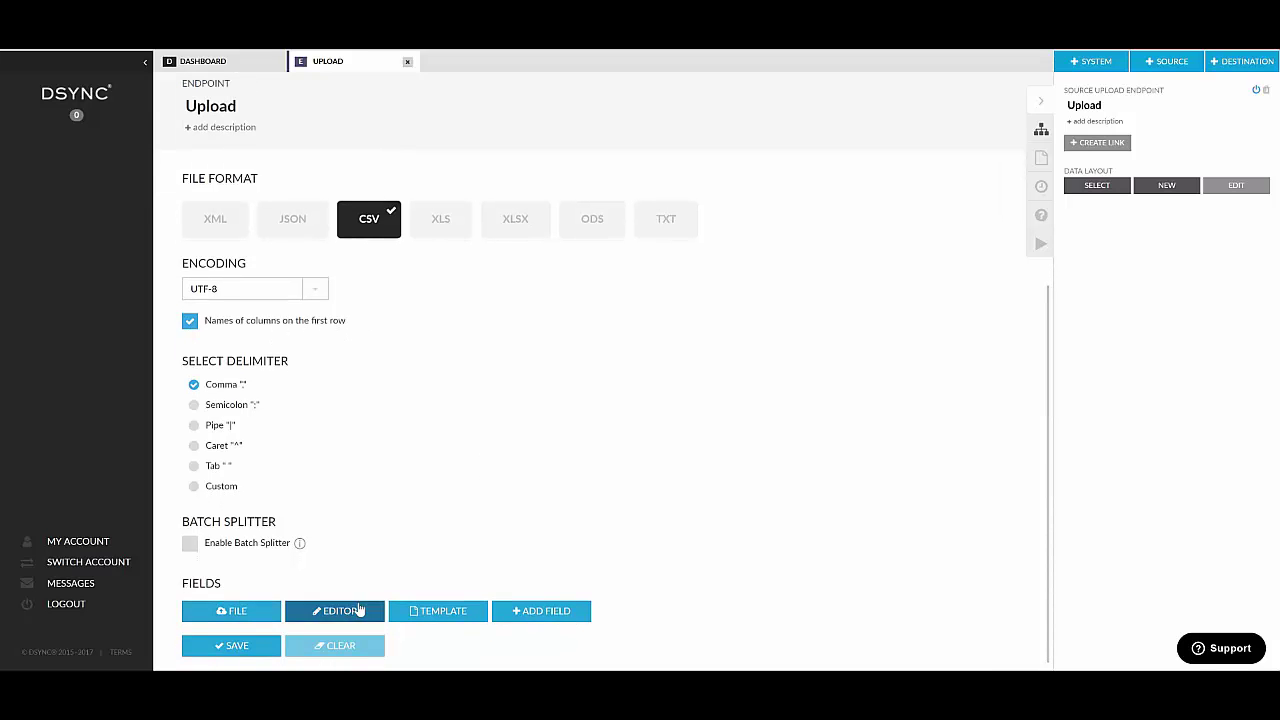
click(550, 614)
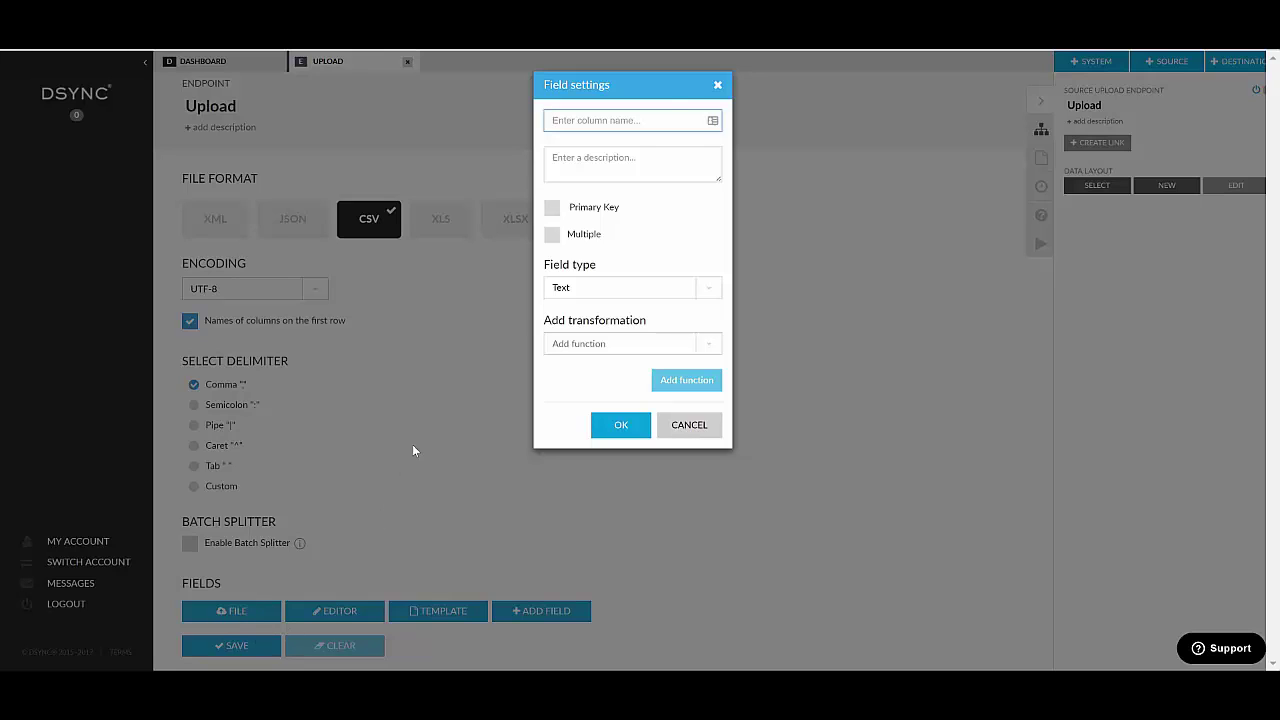
Add a text field named 'name' to the Upload layout
click(636, 120)
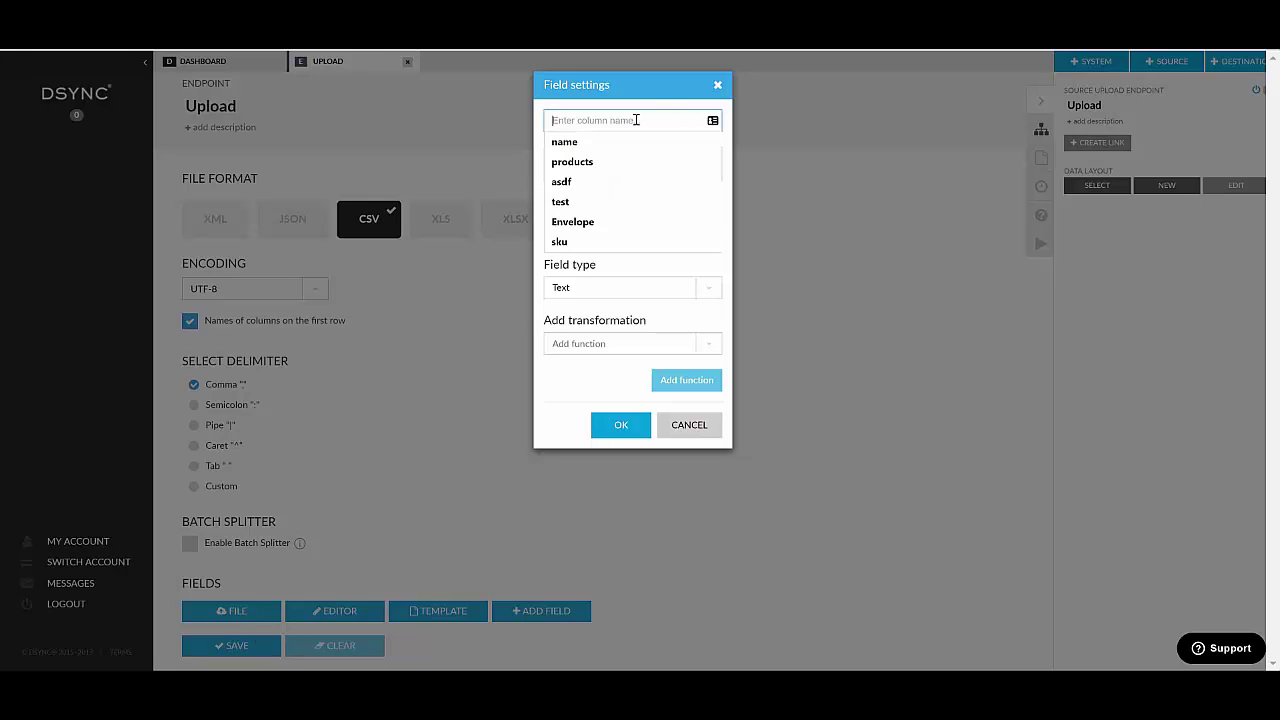
text(name)
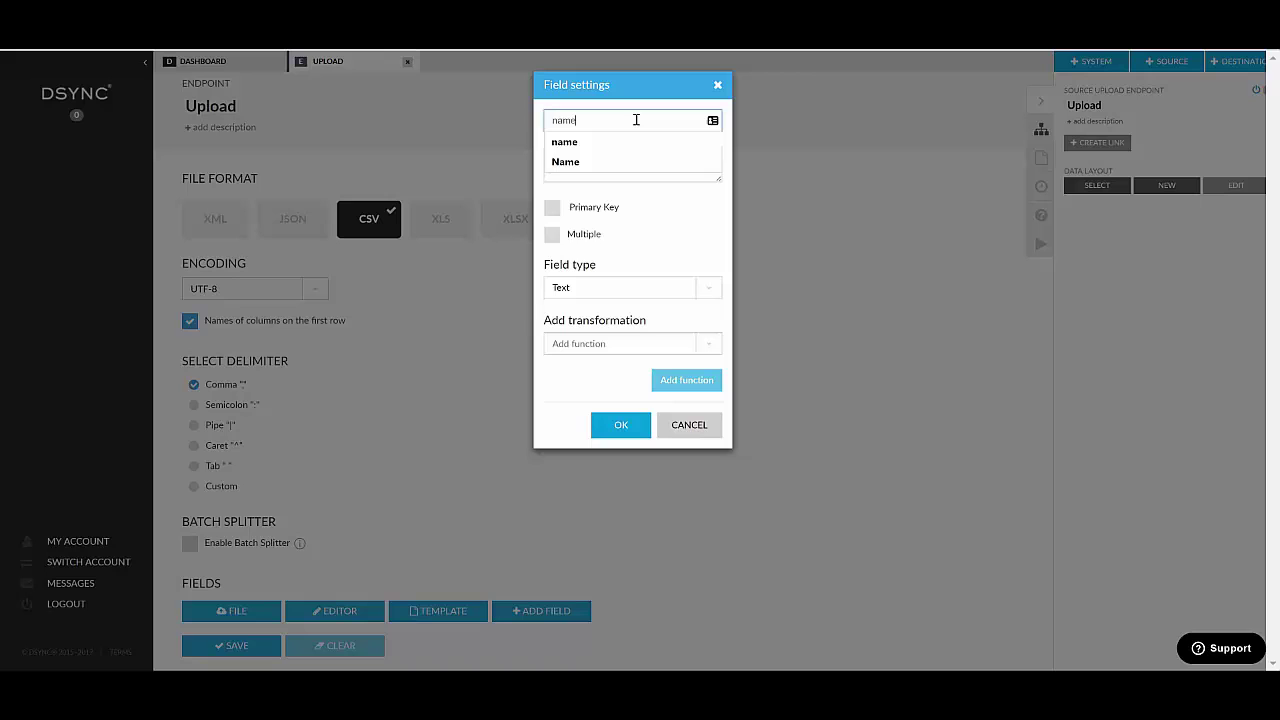
click(620, 425)
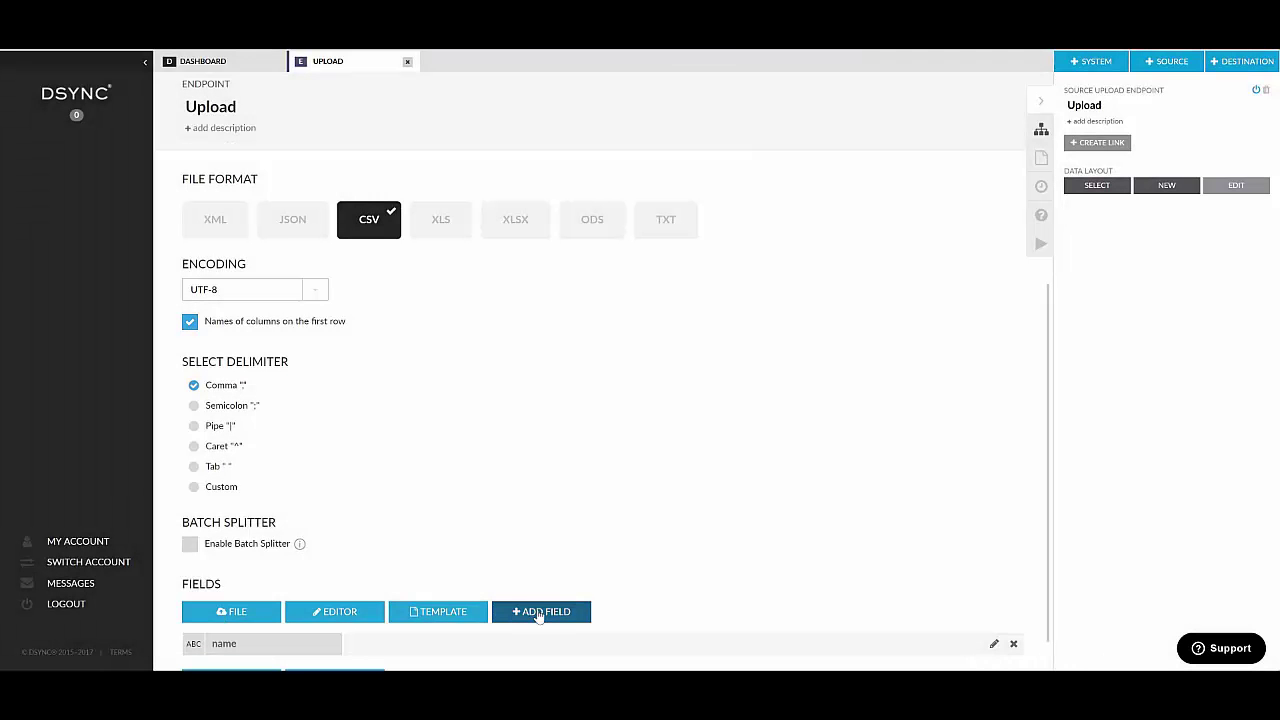
Add a Date field 'dob' in YYYY-MM-DD format and save the Upload layout
click(541, 610)
click(606, 120)
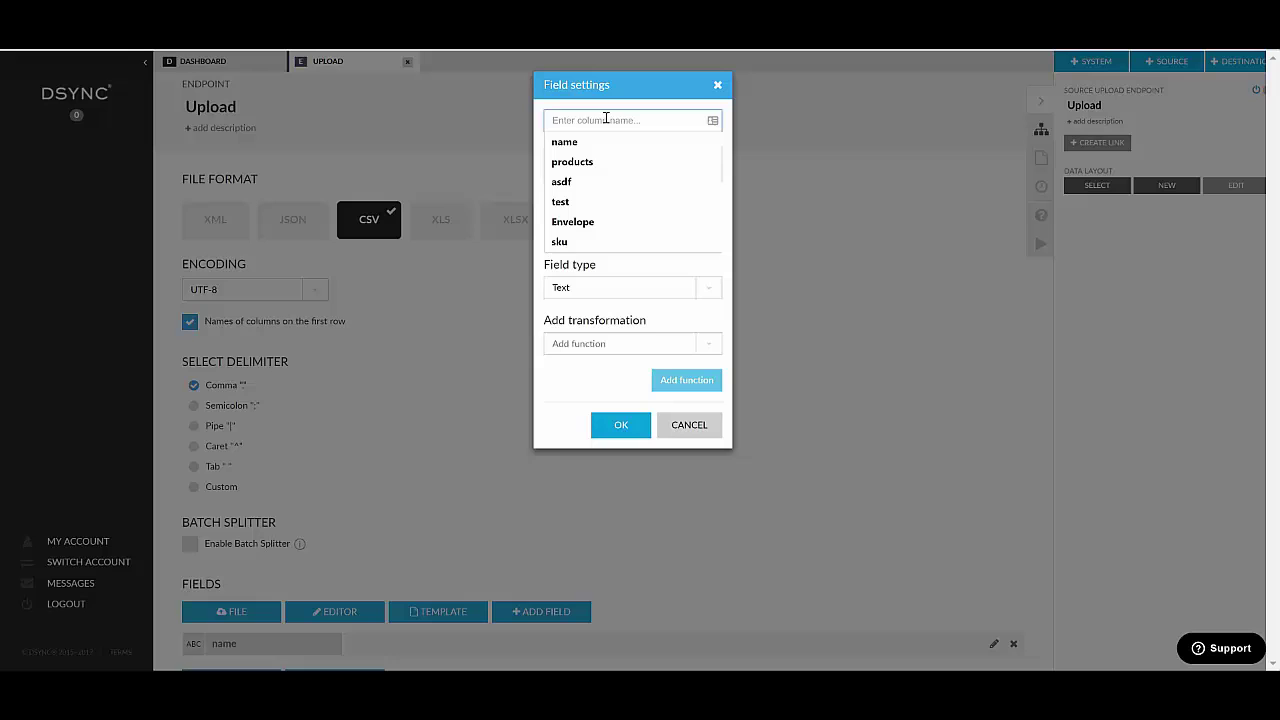
text(dob)
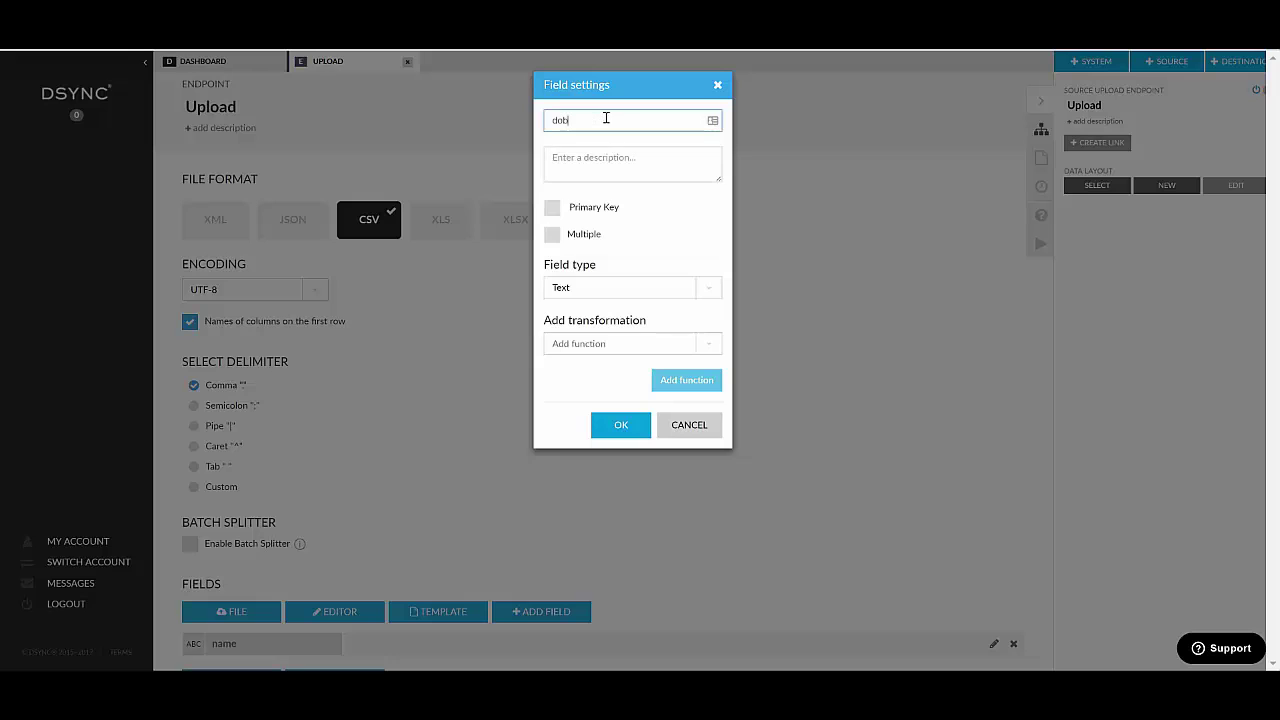
click(708, 290)
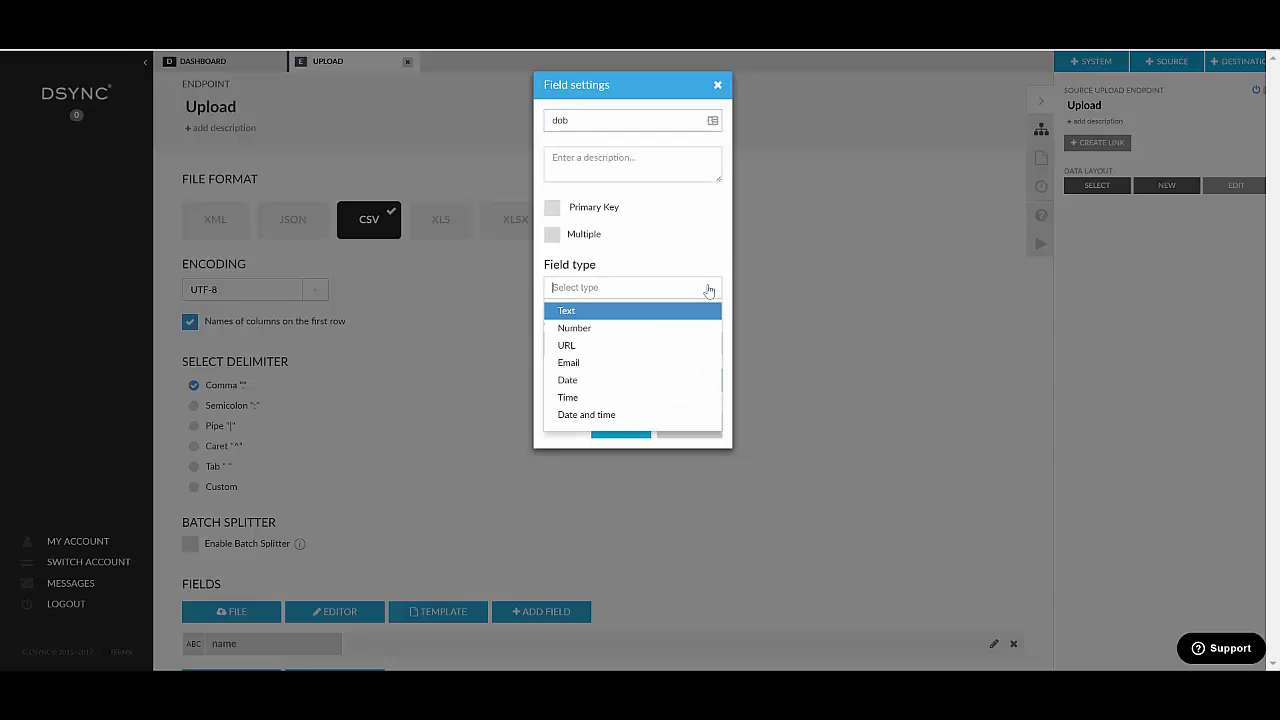
click(594, 384)
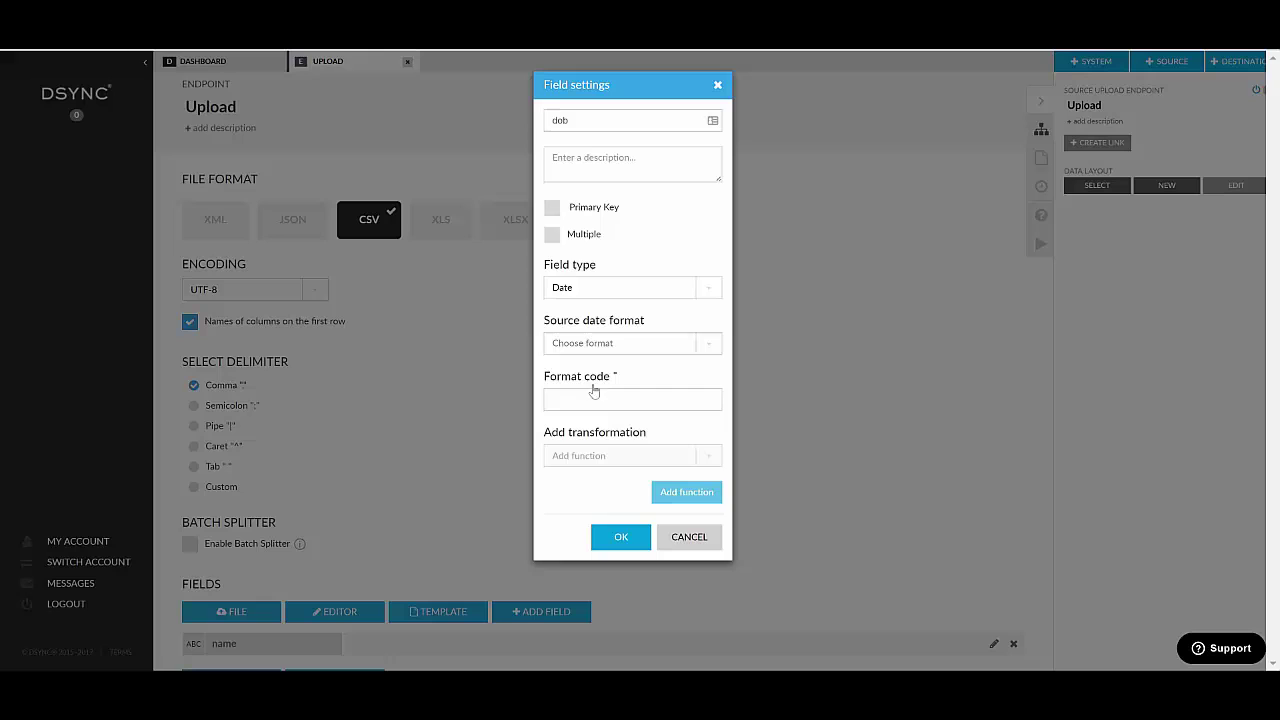
click(708, 347)
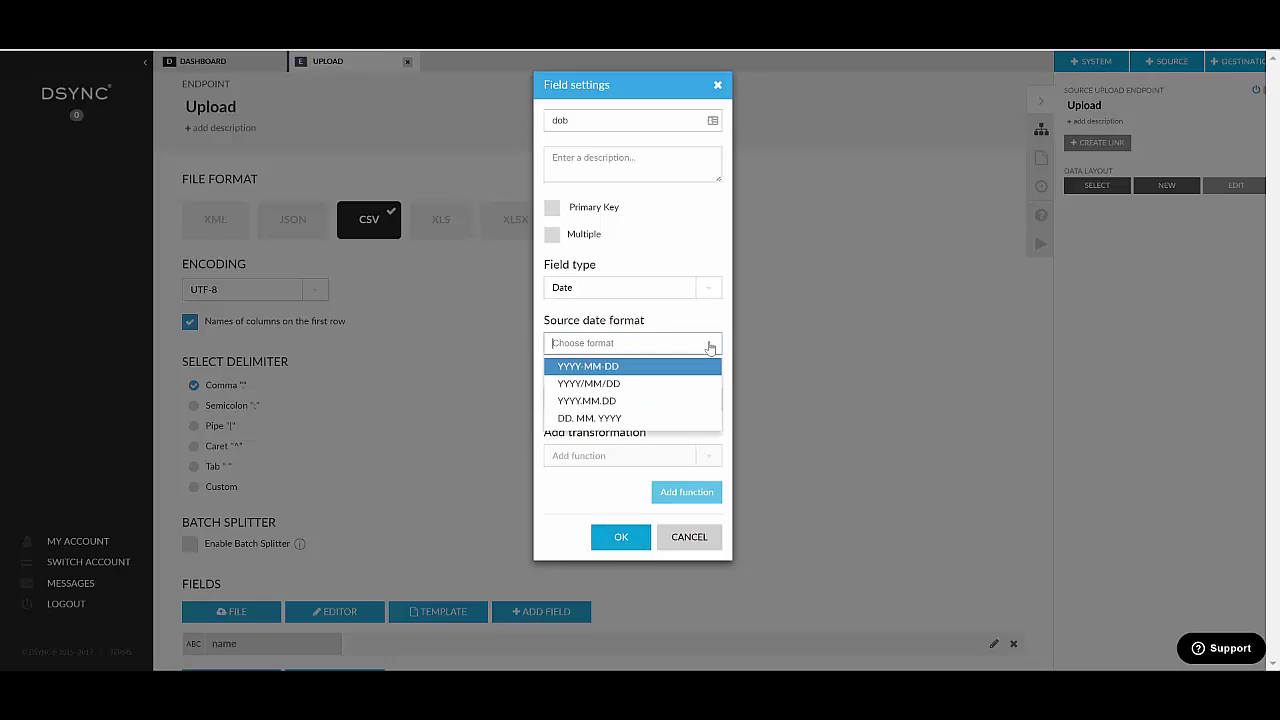
click(602, 367)
click(621, 550)
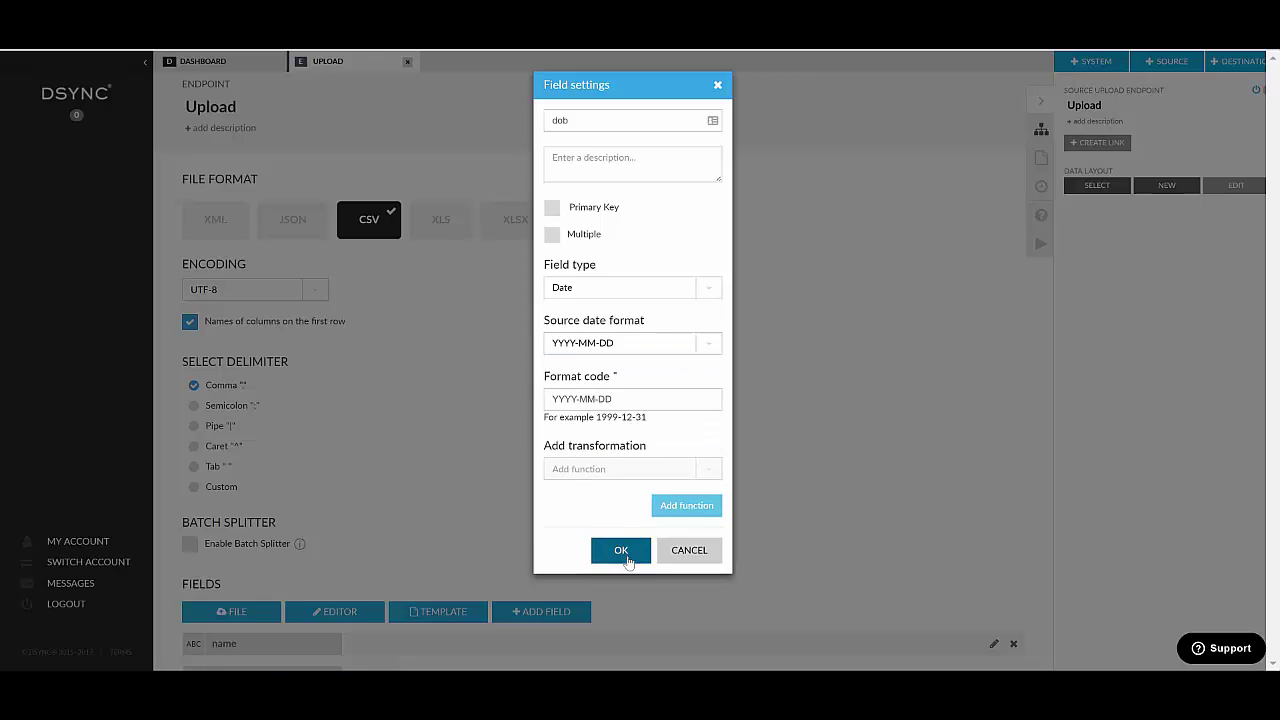
scroll(558, 470, down, 1)
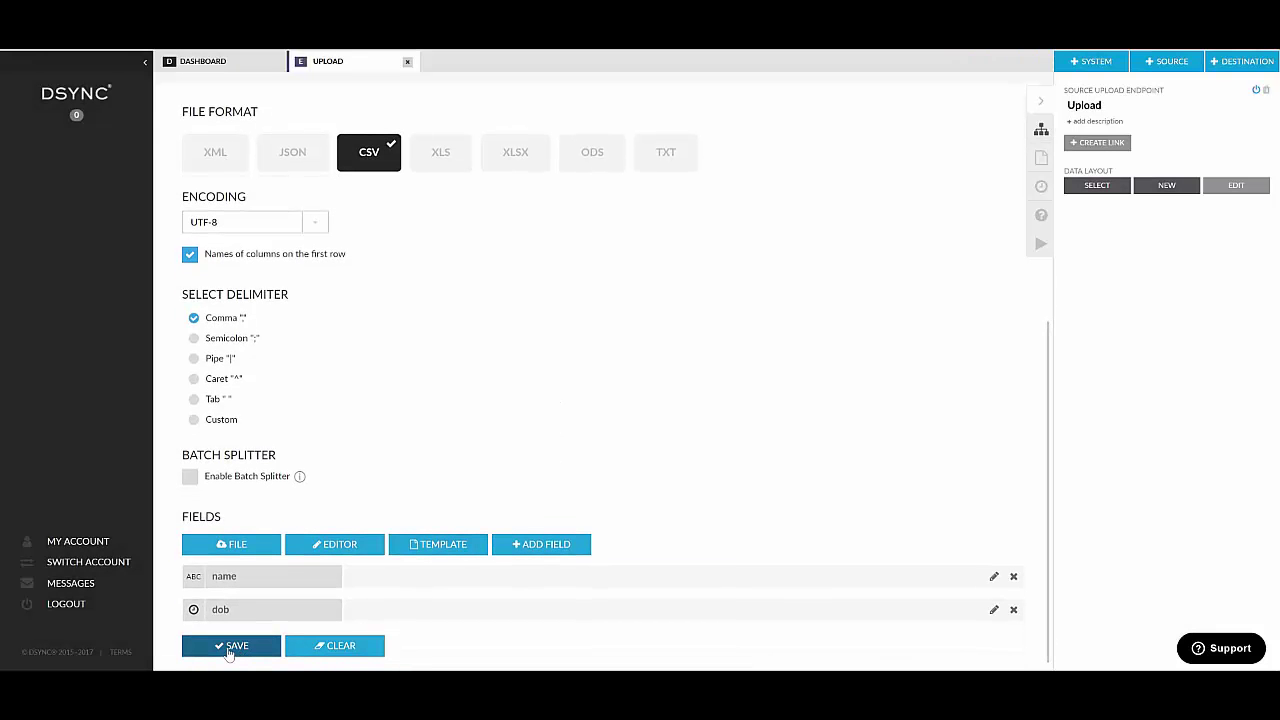
click(230, 648)
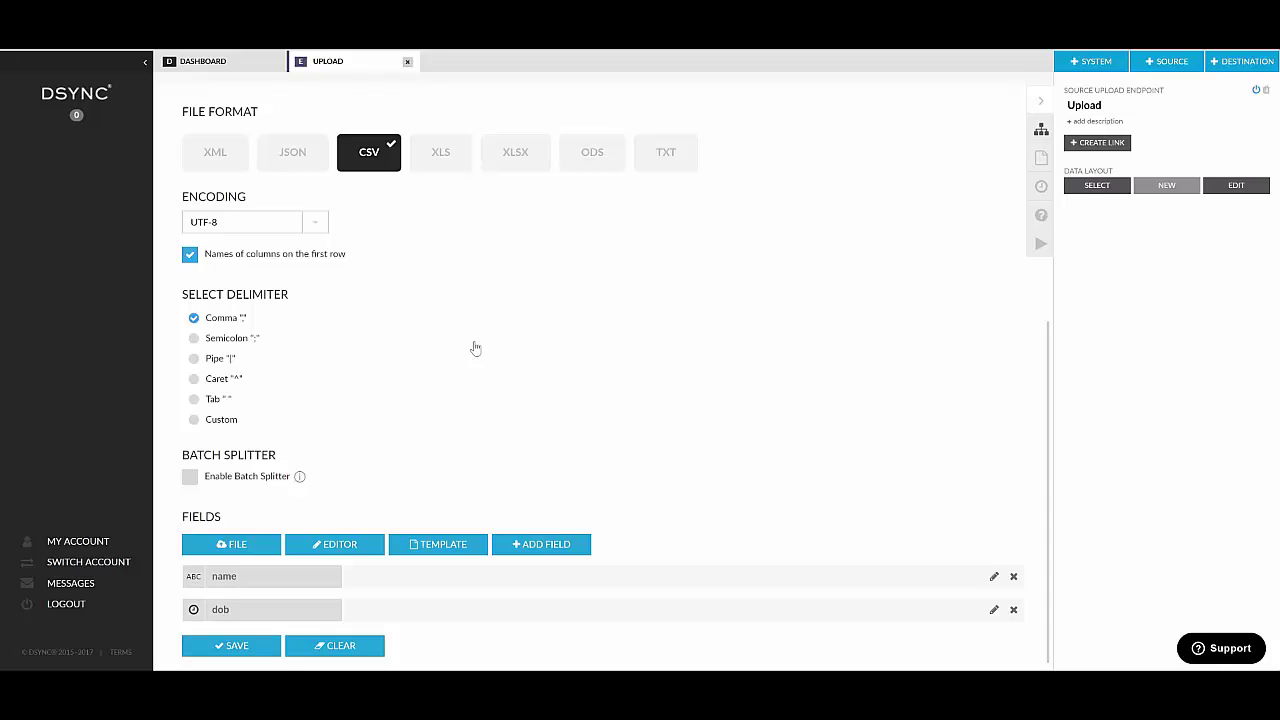
Reposition the Upload node below WooCommerce and list destination types RSS Feed, Email and Download
click(253, 62)
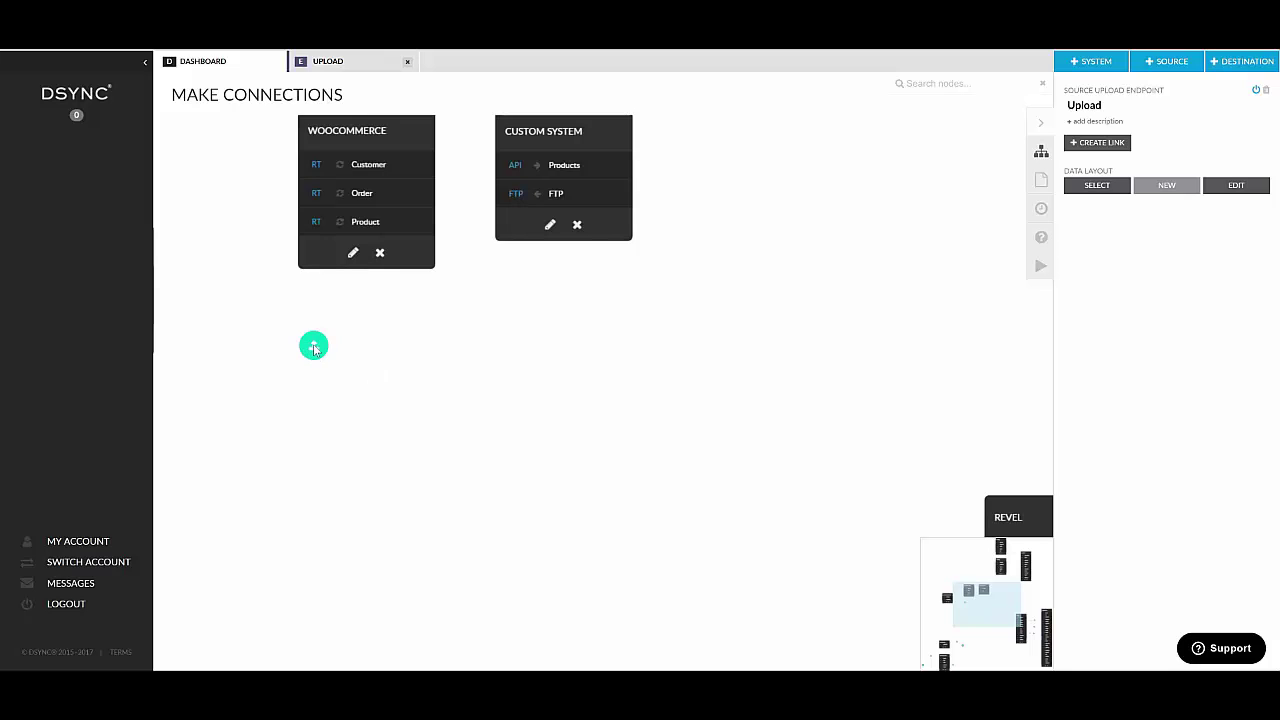
drag(314, 348, 460, 394)
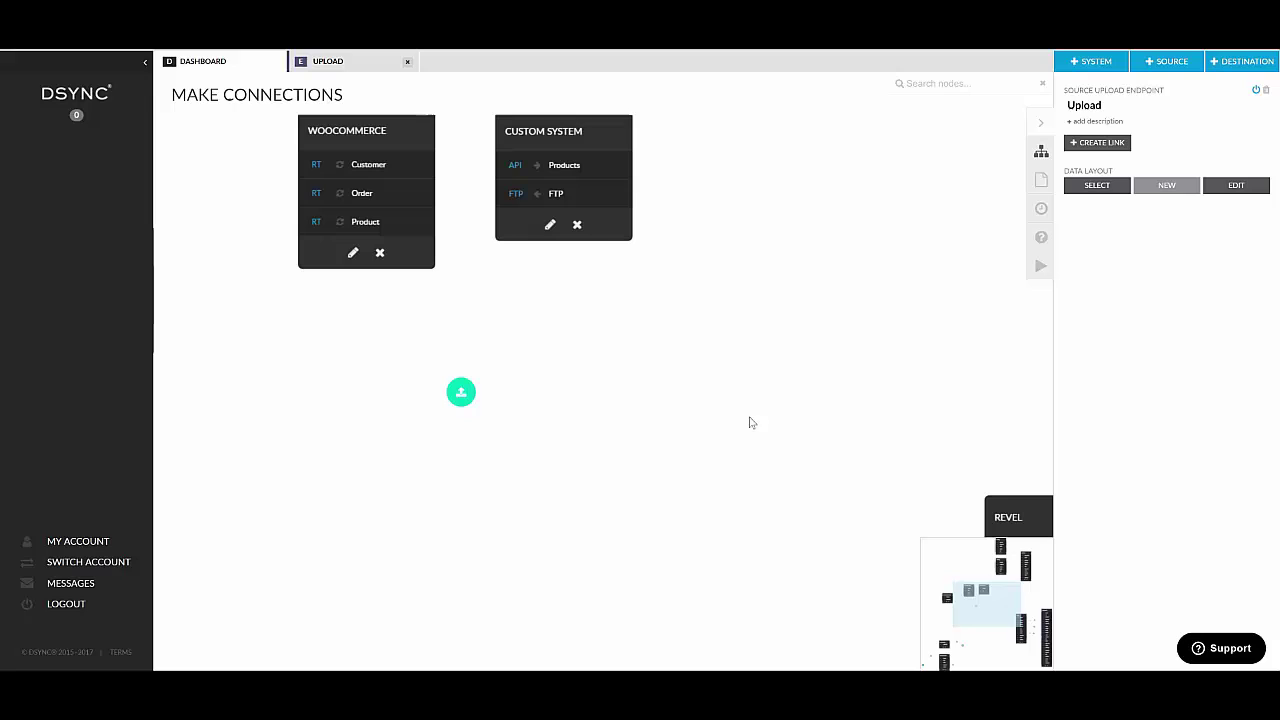
click(550, 166)
click(555, 195)
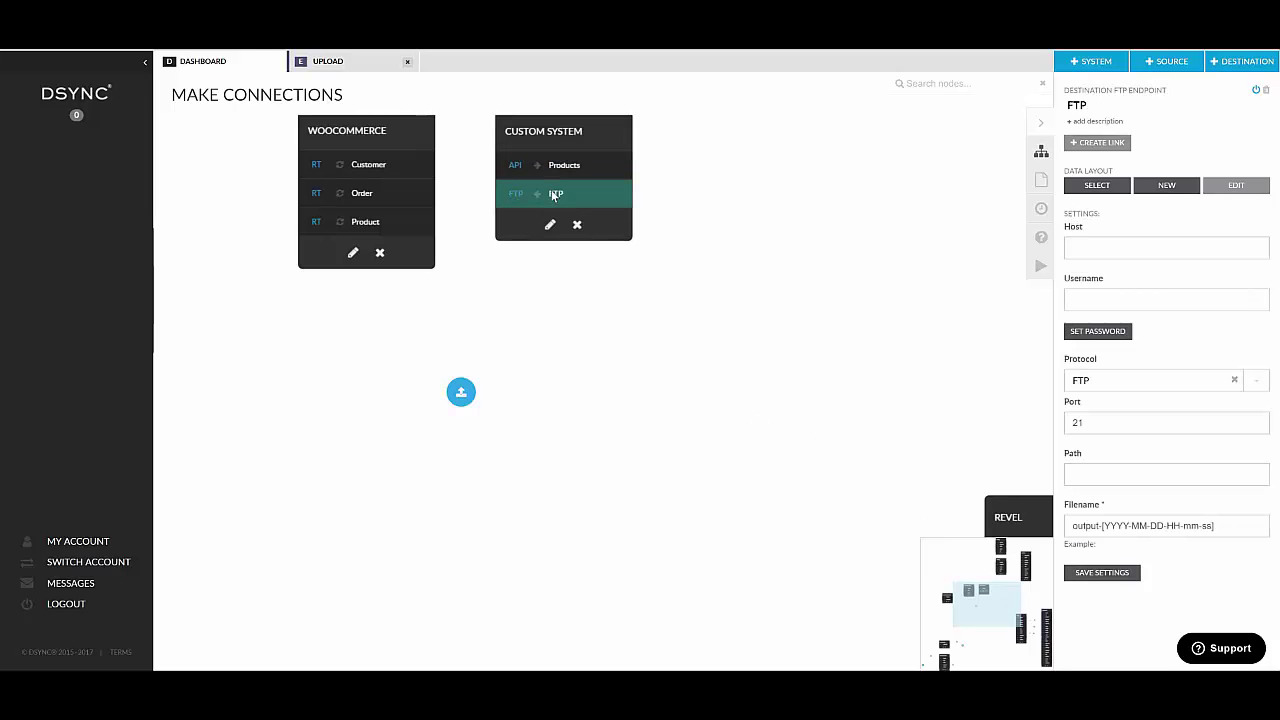
click(352, 223)
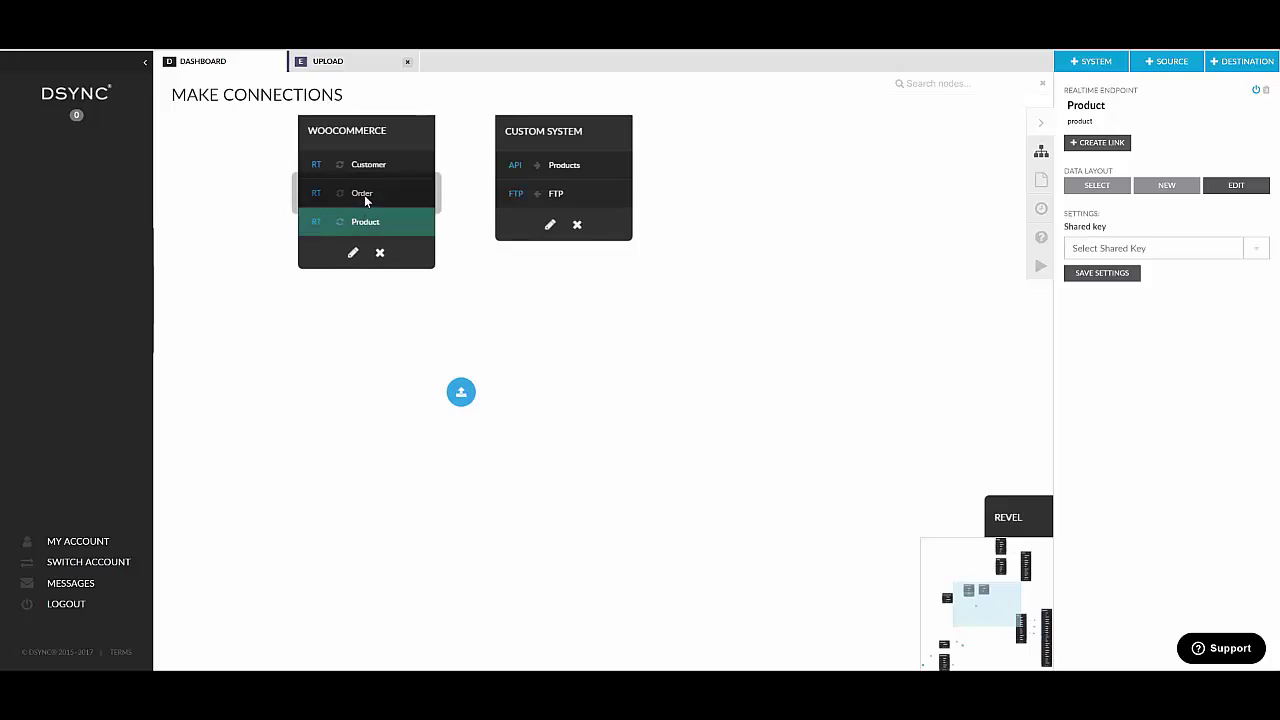
click(364, 195)
click(369, 172)
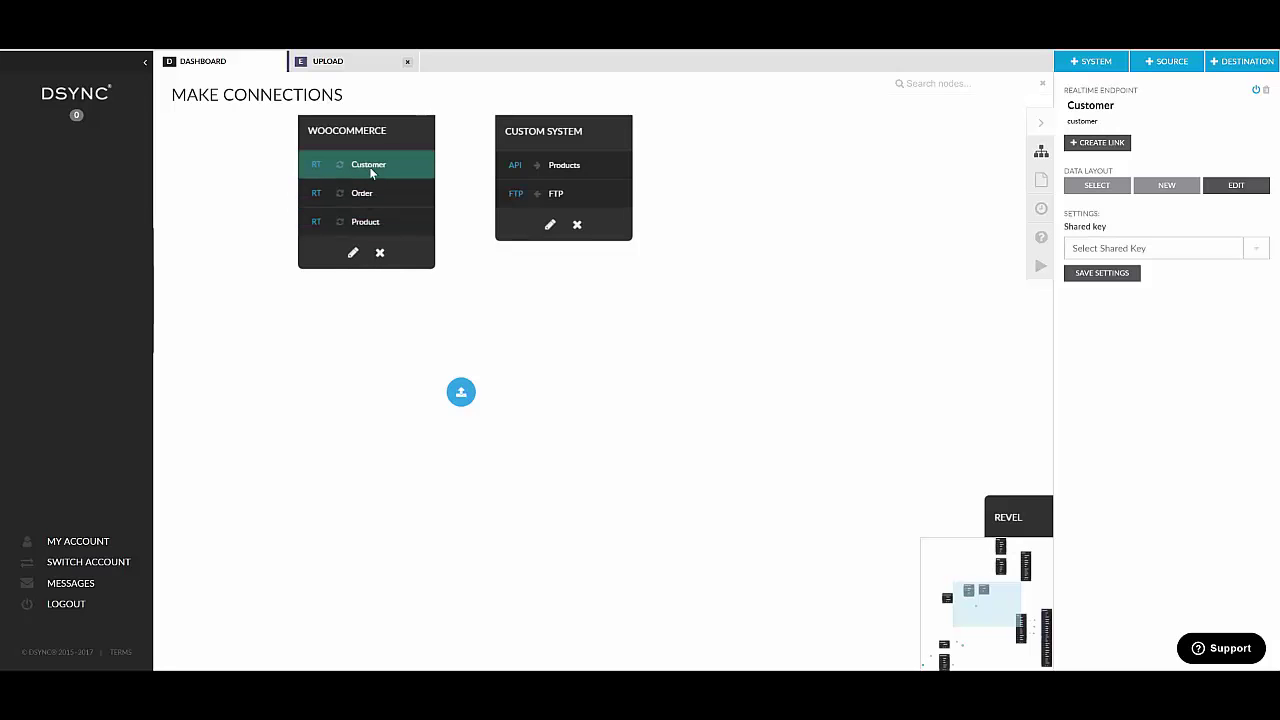
drag(461, 404, 418, 383)
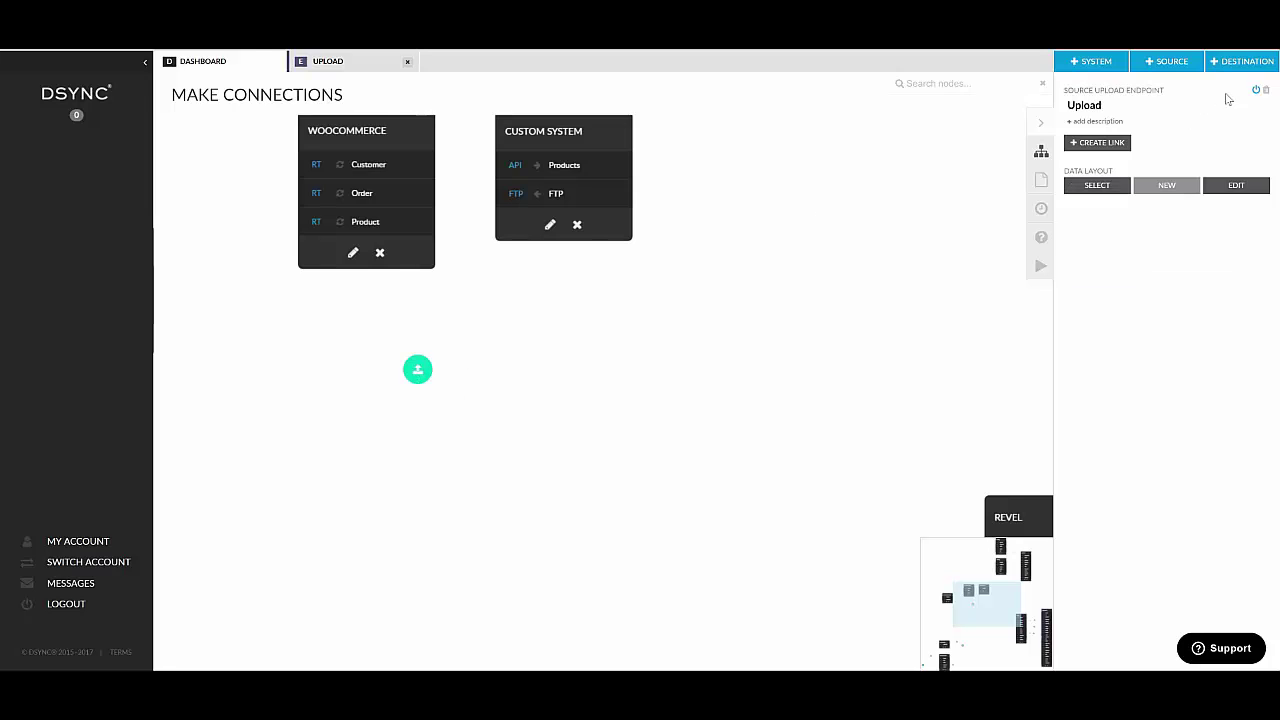
click(1243, 66)
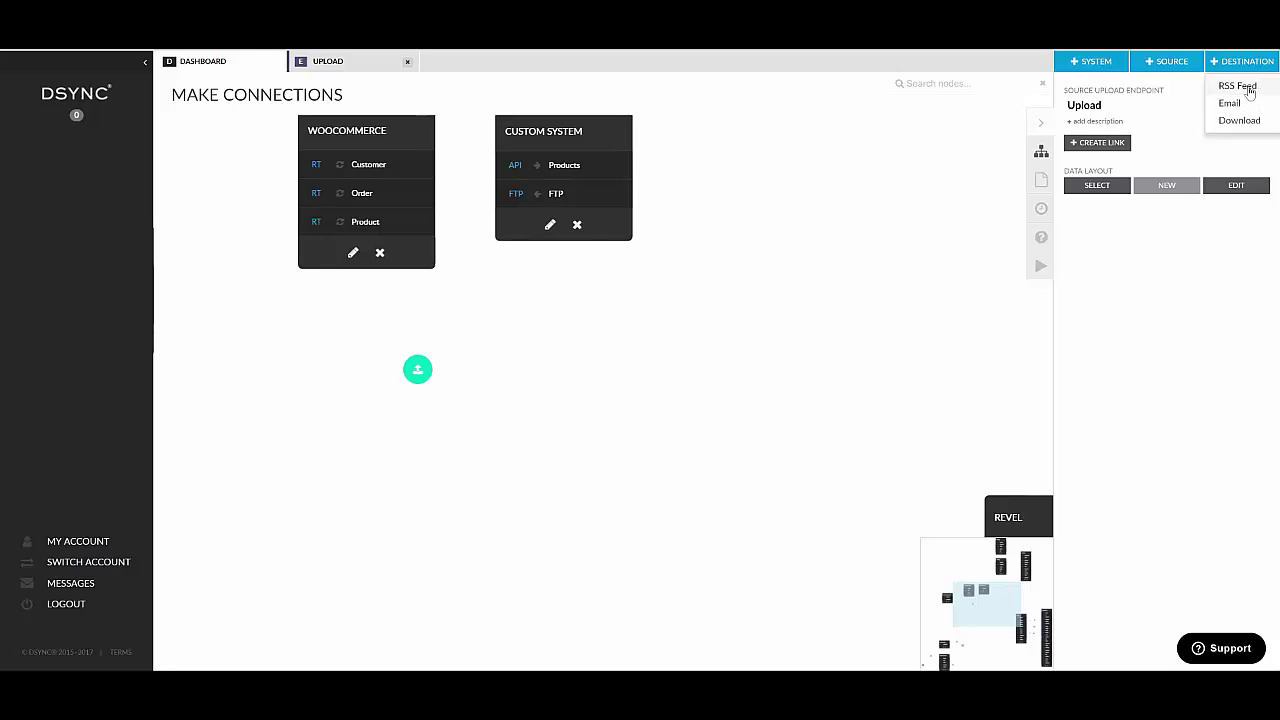
Add an RSS Feed destination endpoint named RSS to the canvas and select it
click(1240, 87)
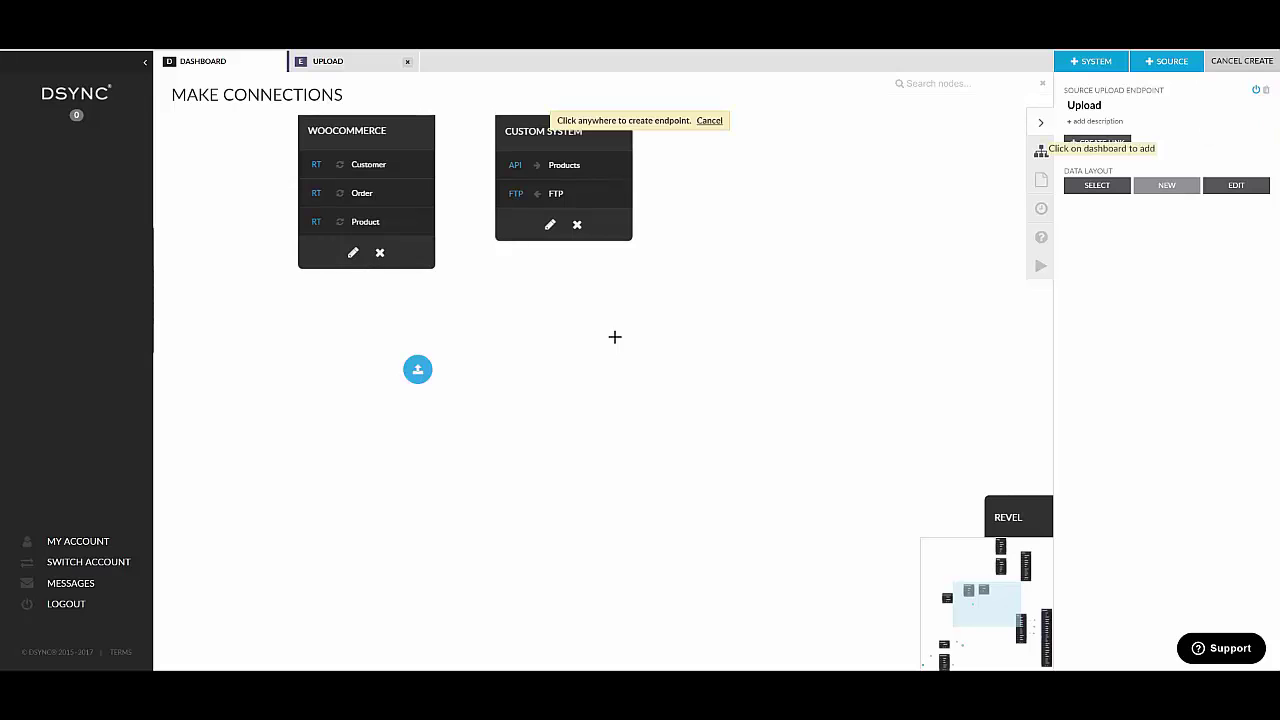
click(570, 371)
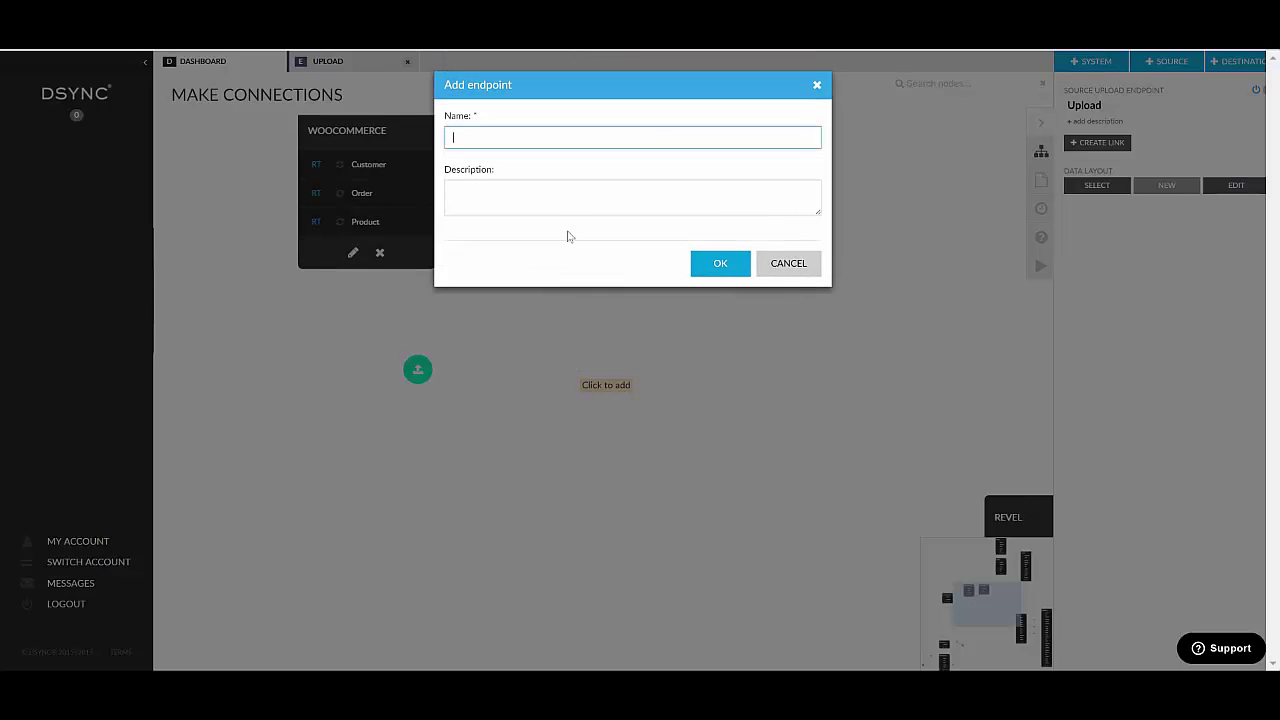
text(RSS)
key(Return)
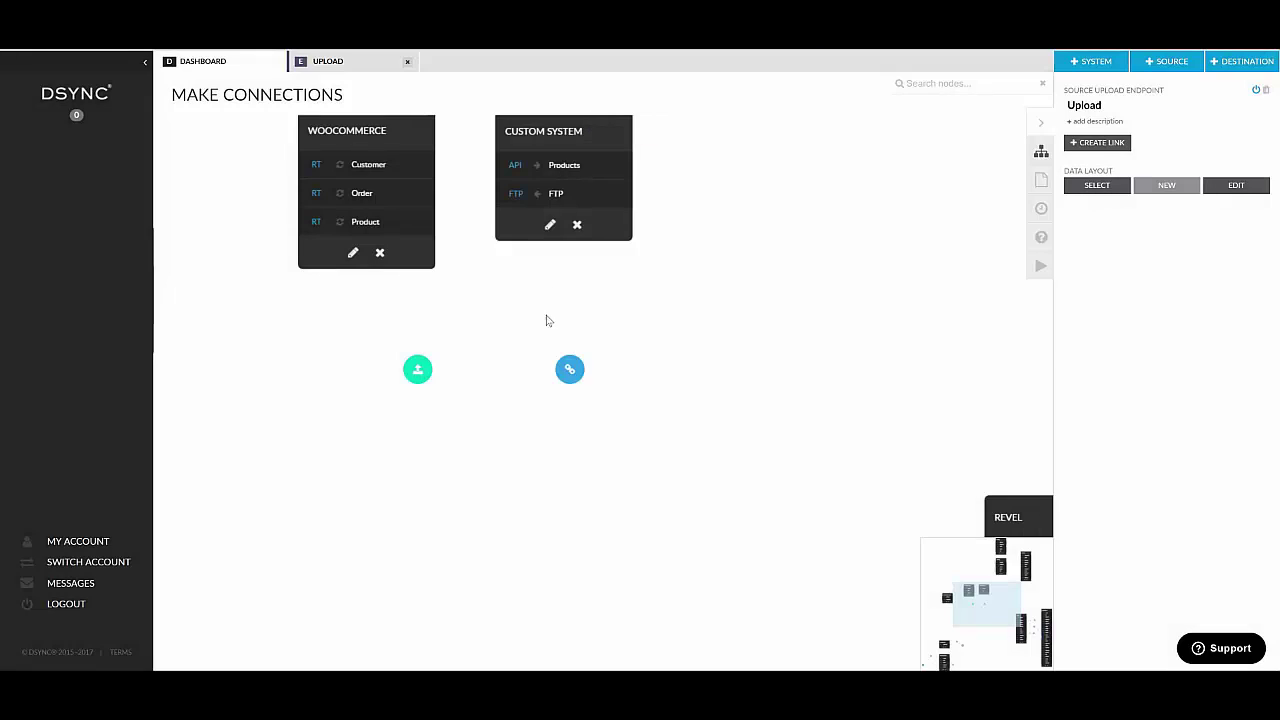
click(567, 375)
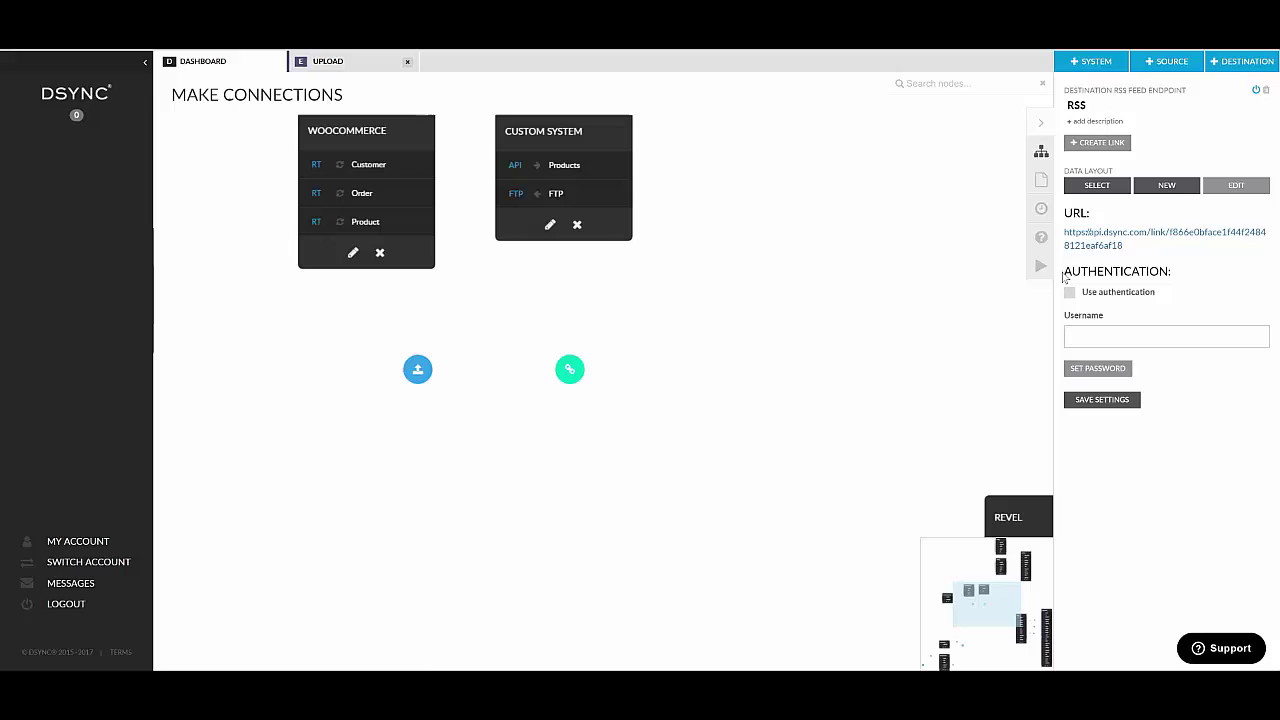
Move the RSS endpoint up and right, and shift the Upload endpoint slightly right
drag(1066, 272, 1194, 275)
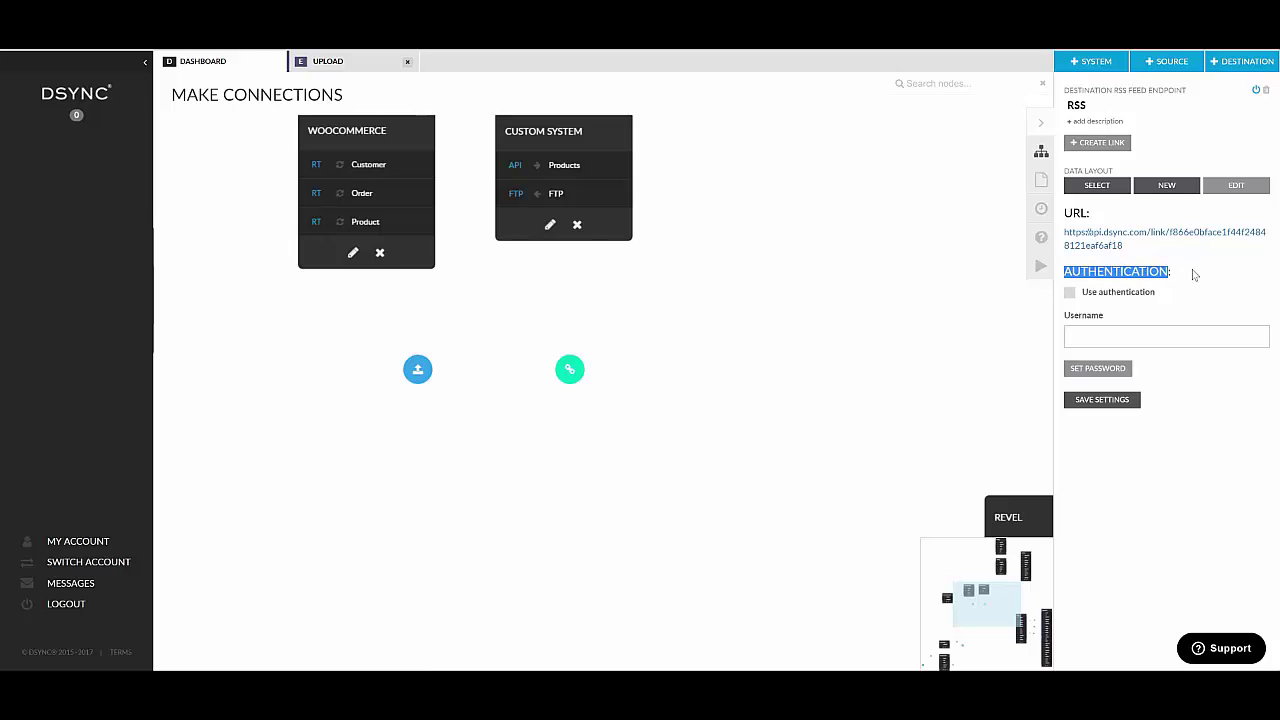
click(1193, 275)
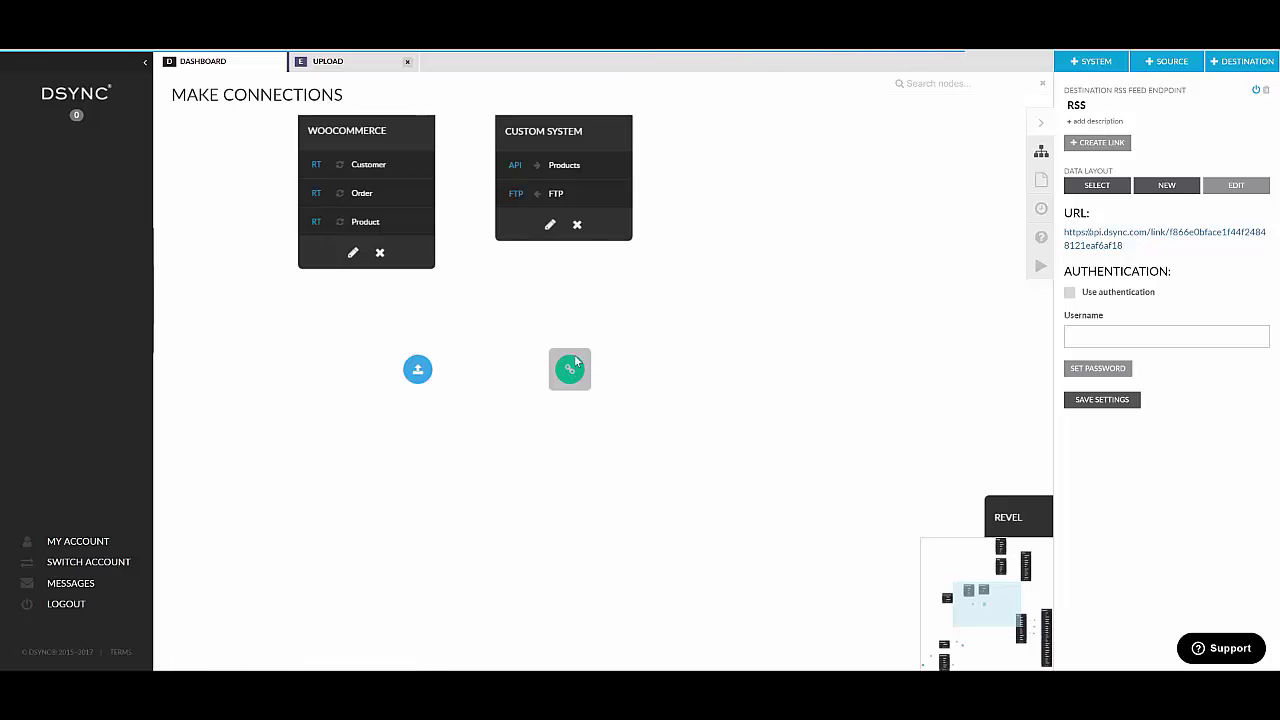
drag(575, 360, 595, 311)
drag(416, 375, 496, 392)
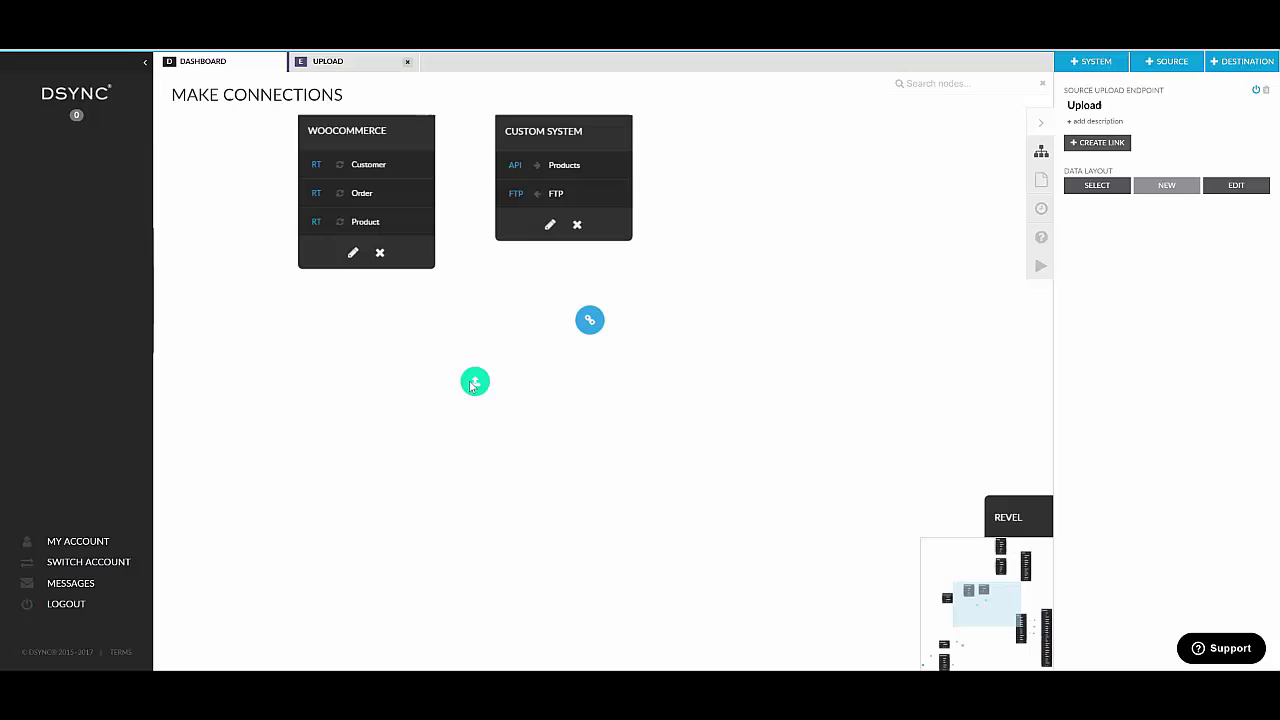
Place an Email destination endpoint named 'Ema' on the canvas and select it
click(1236, 70)
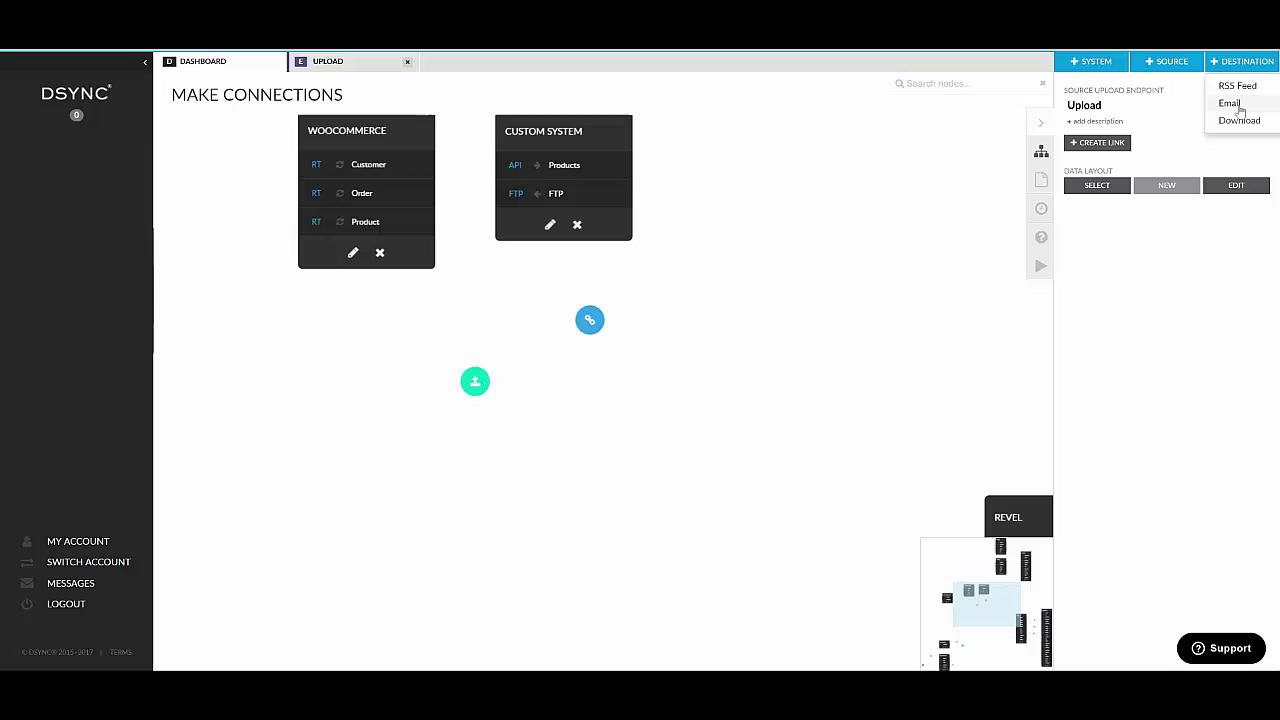
click(1236, 105)
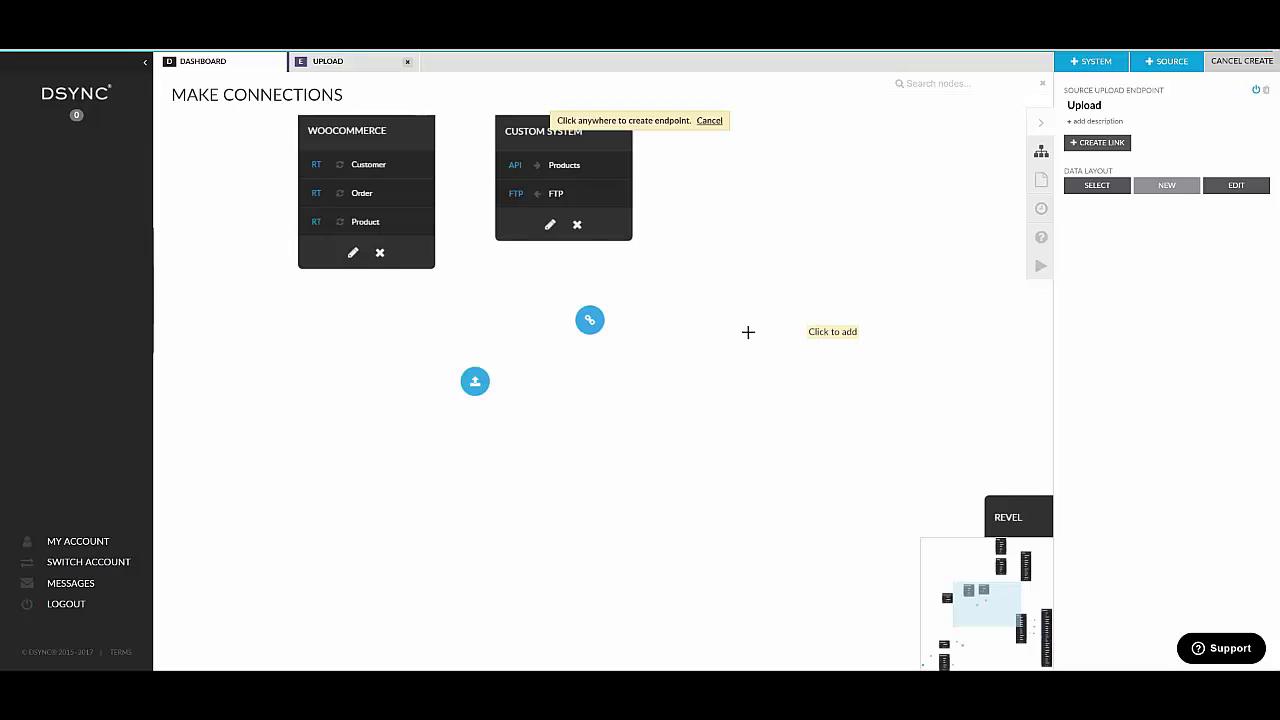
click(586, 390)
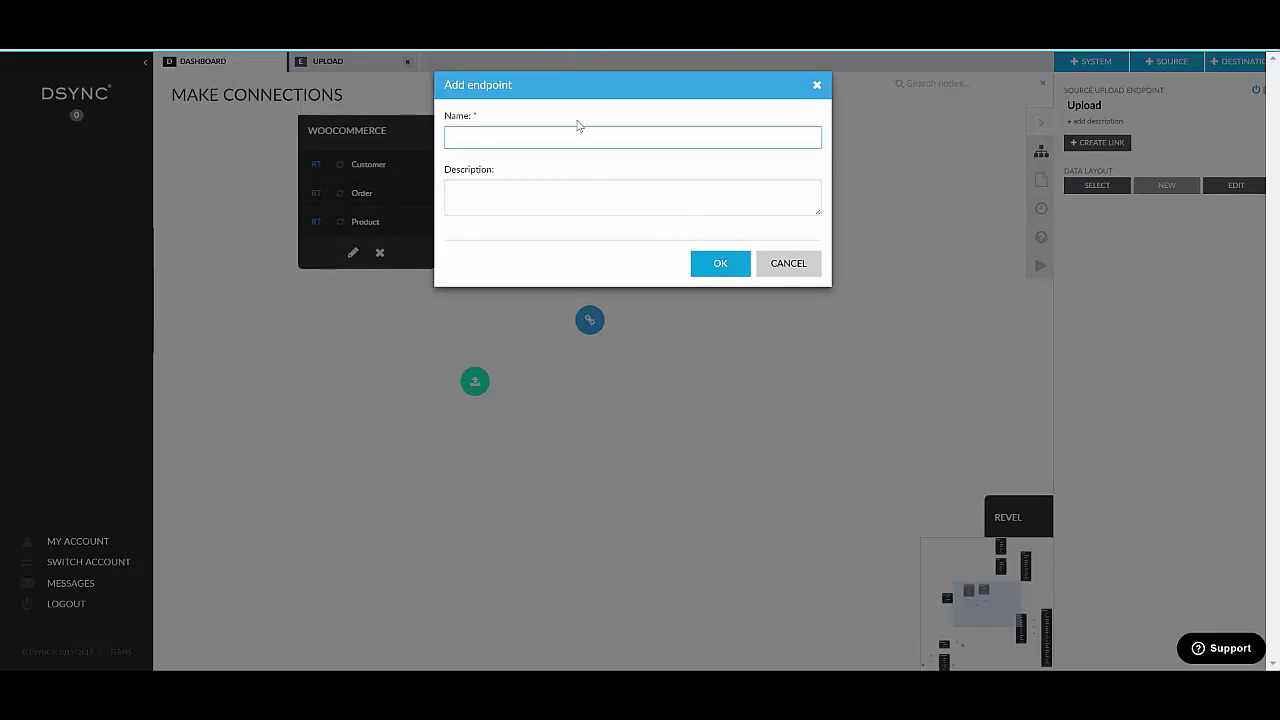
text(Email)
key(Return)
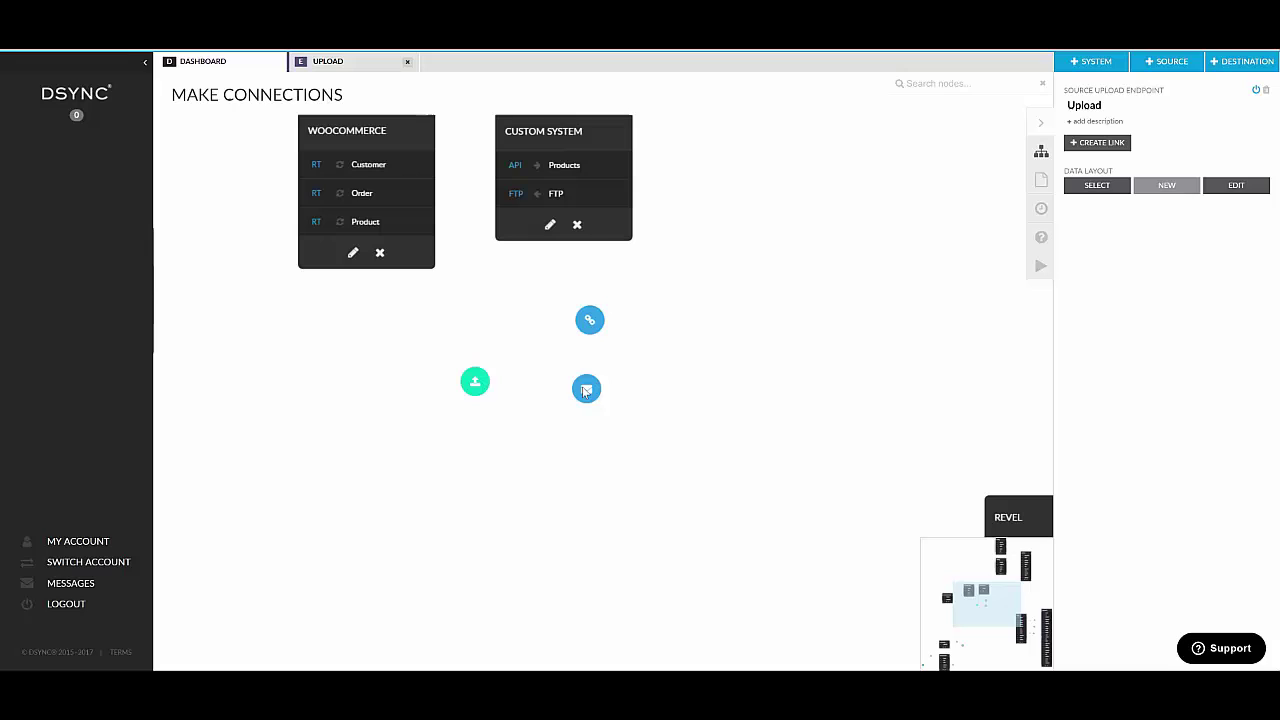
click(586, 390)
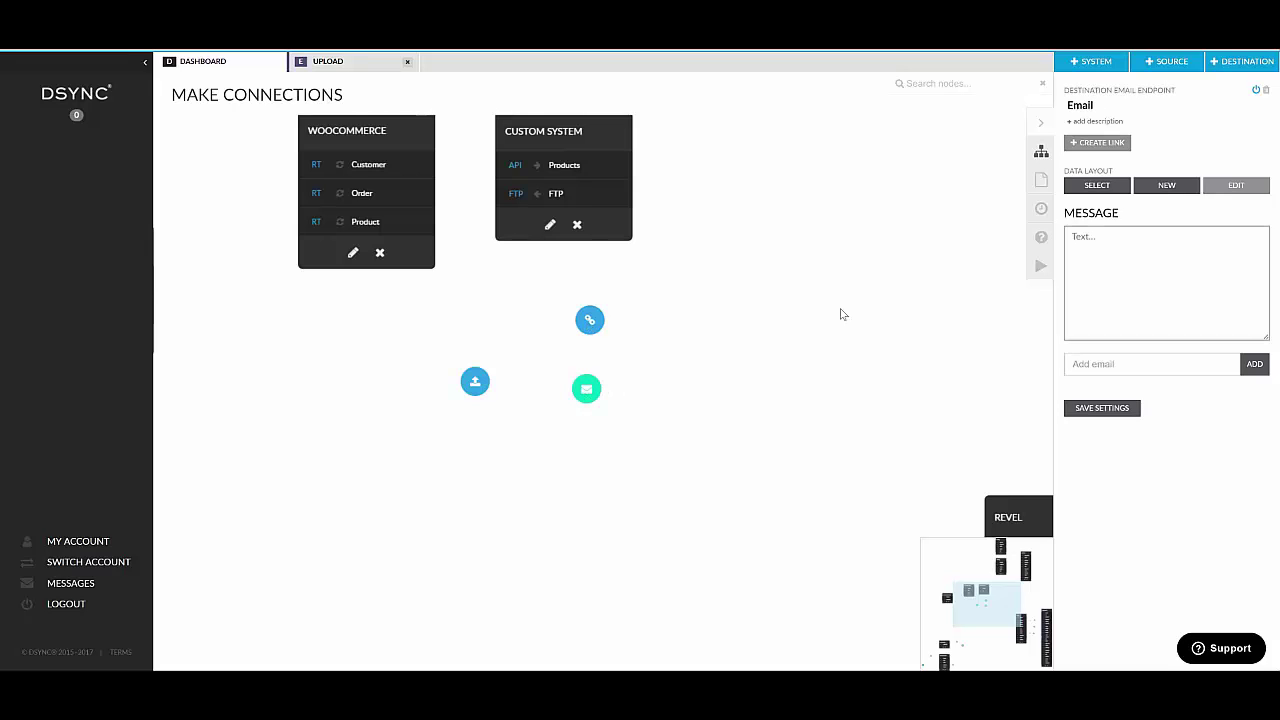
Add two sample recipient addresses to the Email endpoint's recipient list
click(1096, 238)
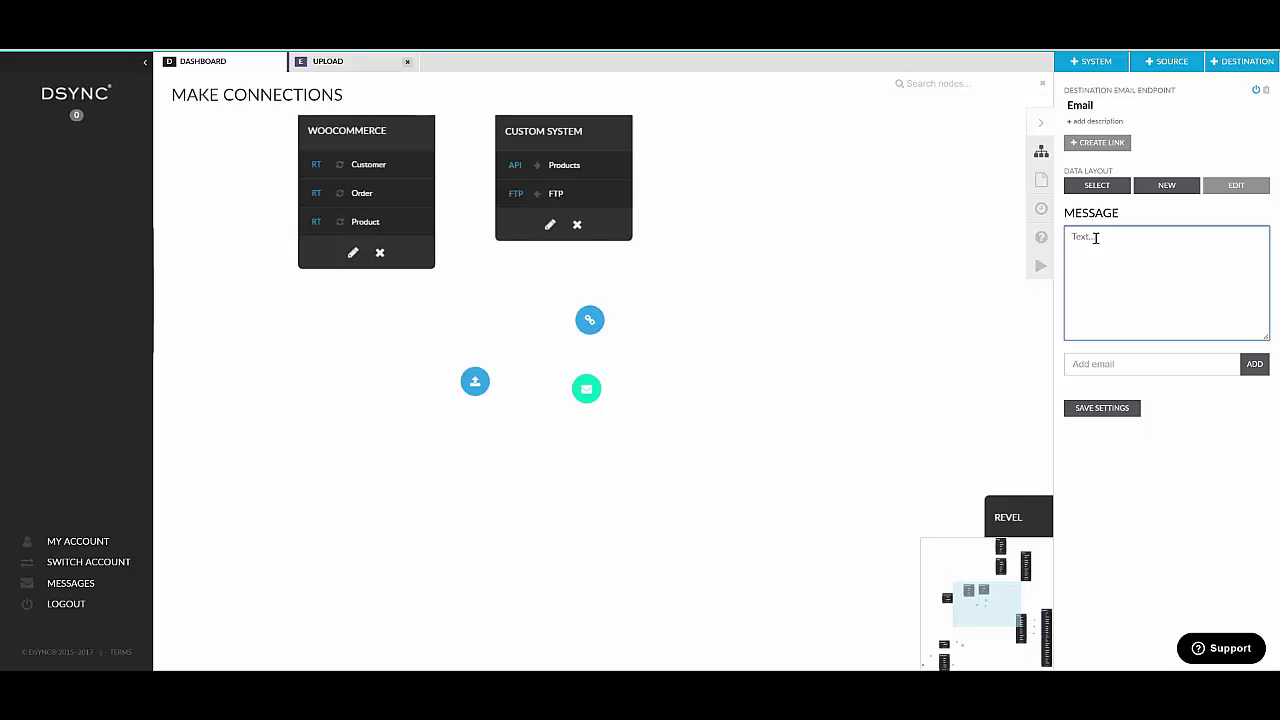
click(1127, 364)
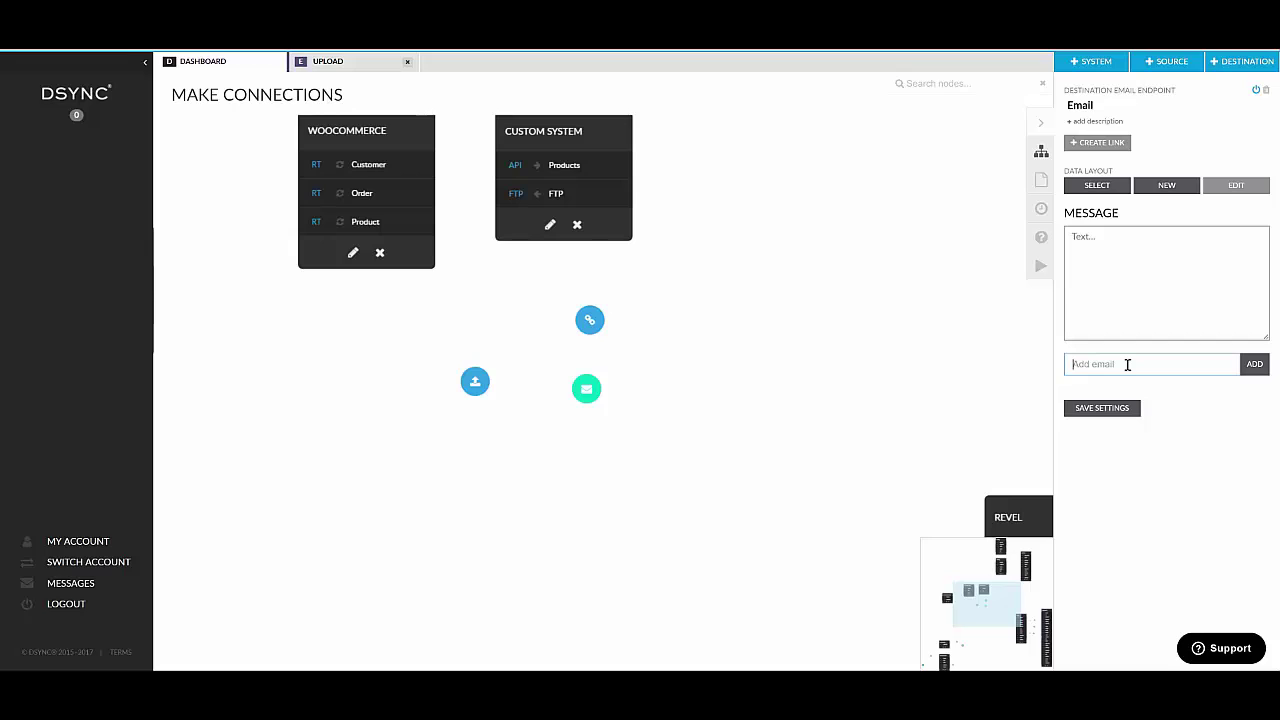
text(email1@email.com)
click(1255, 366)
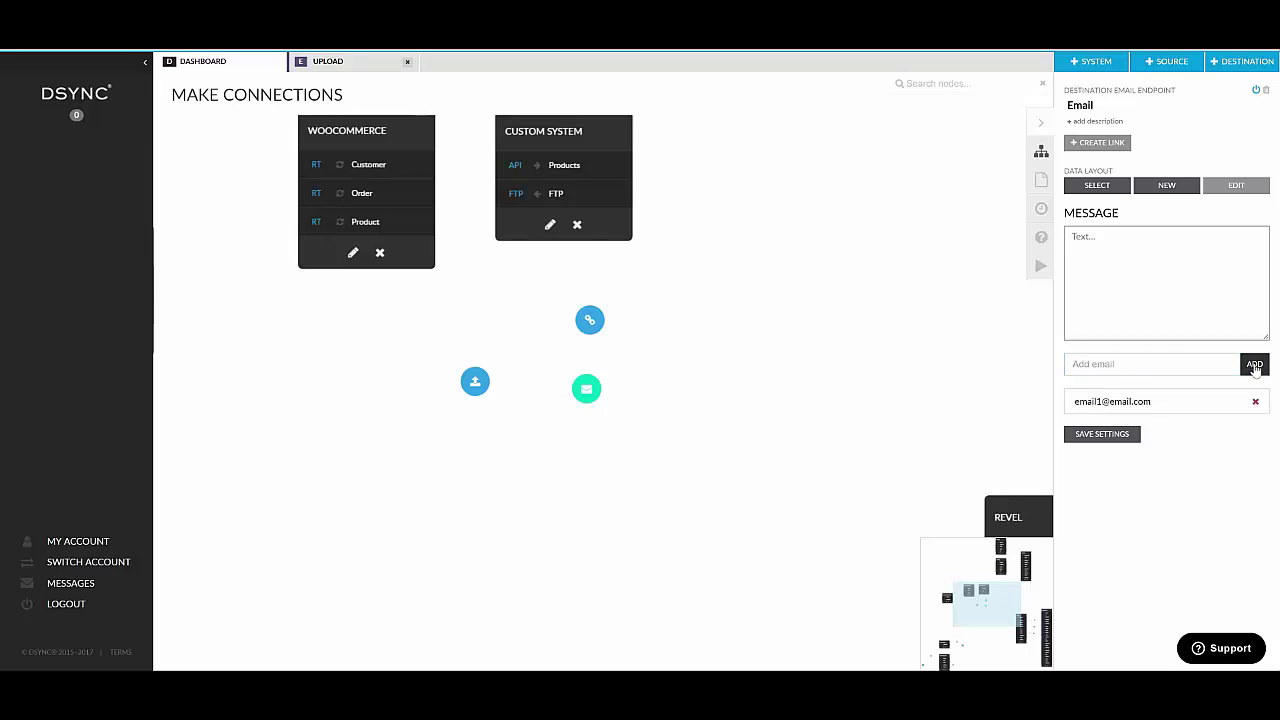
click(1124, 366)
text(email2@email)
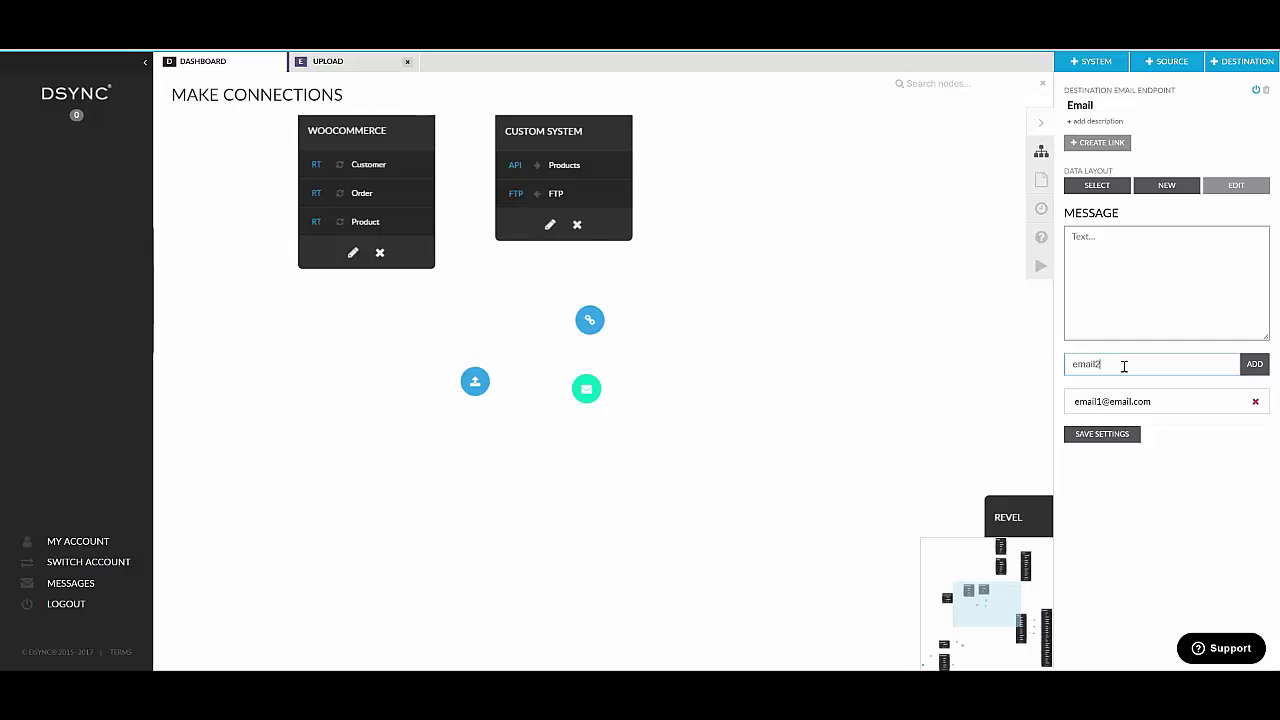
text(.com)
click(1256, 366)
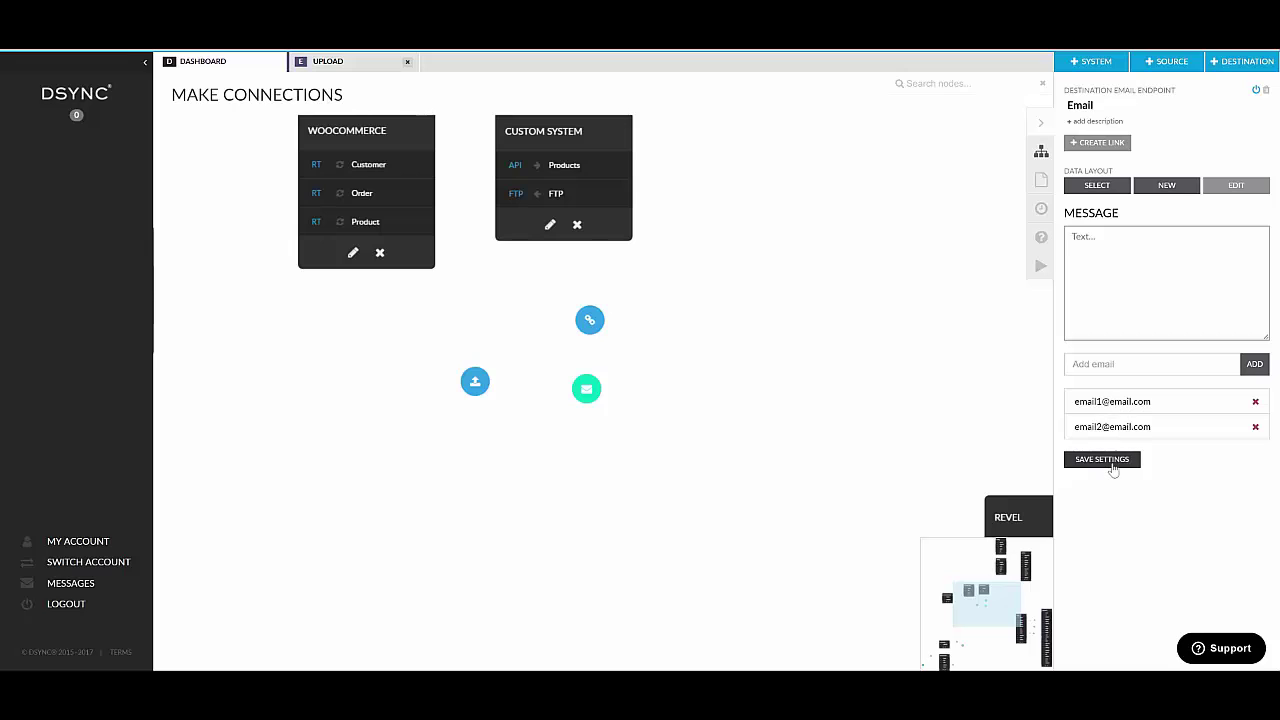
Delete both recipient addresses and move the Email endpoint slightly right
click(1256, 402)
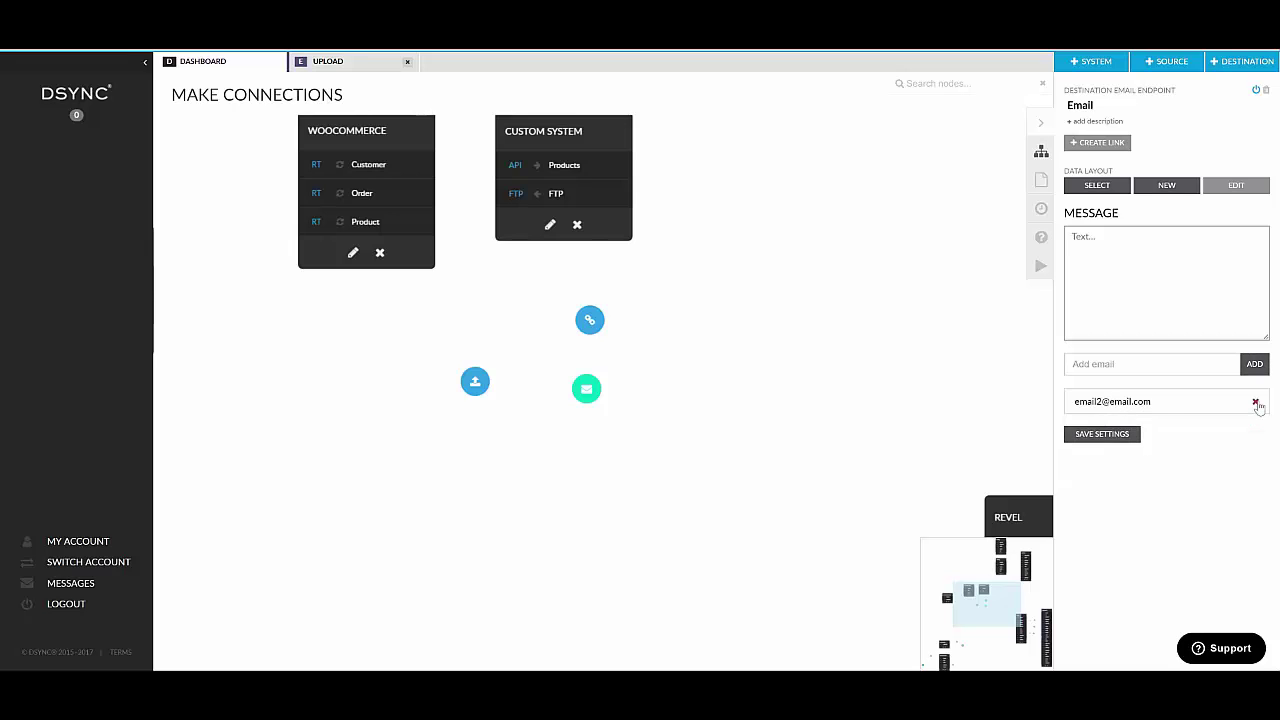
click(1256, 402)
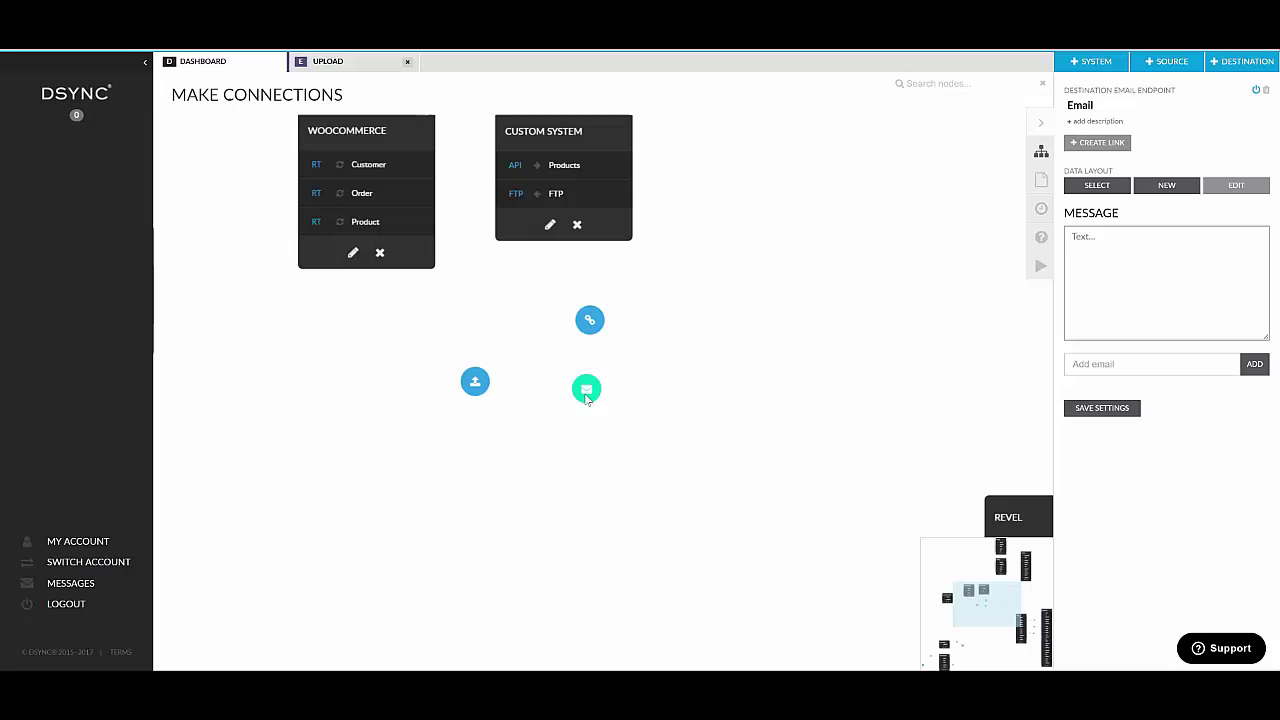
drag(587, 394, 628, 384)
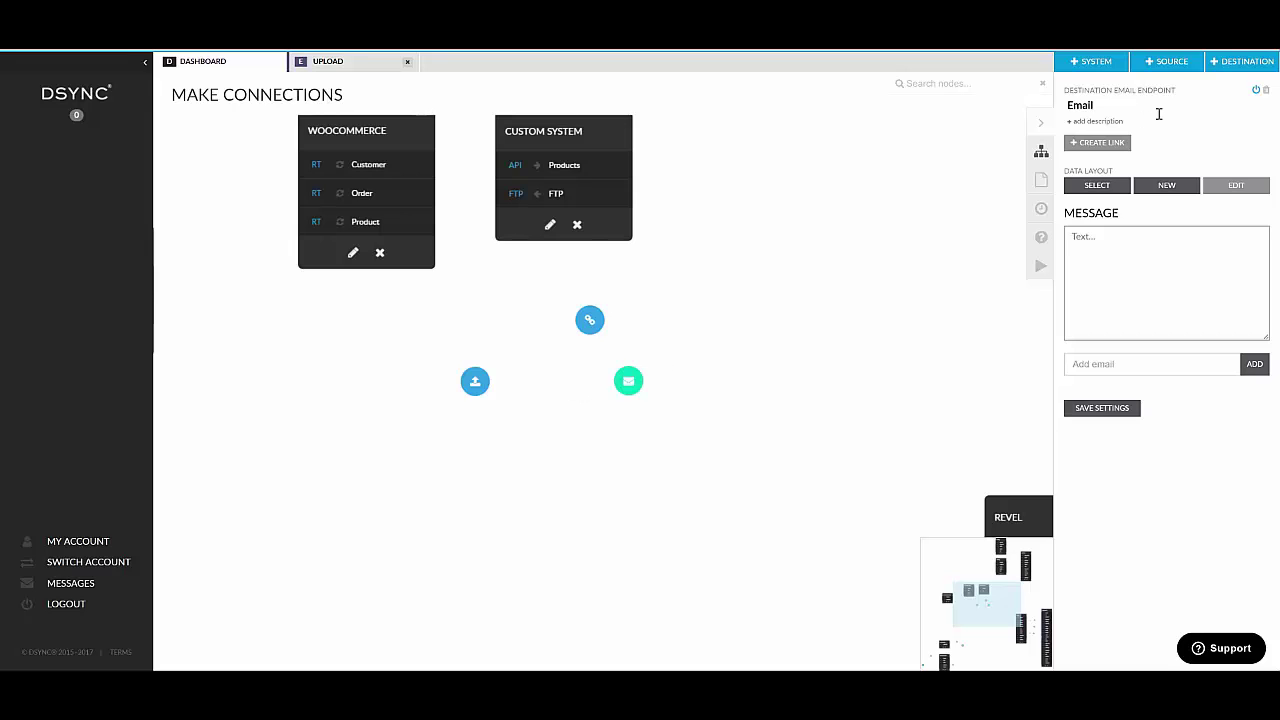
Place a Download destination endpoint below the others, move Upload down-left, then select Down
click(1236, 66)
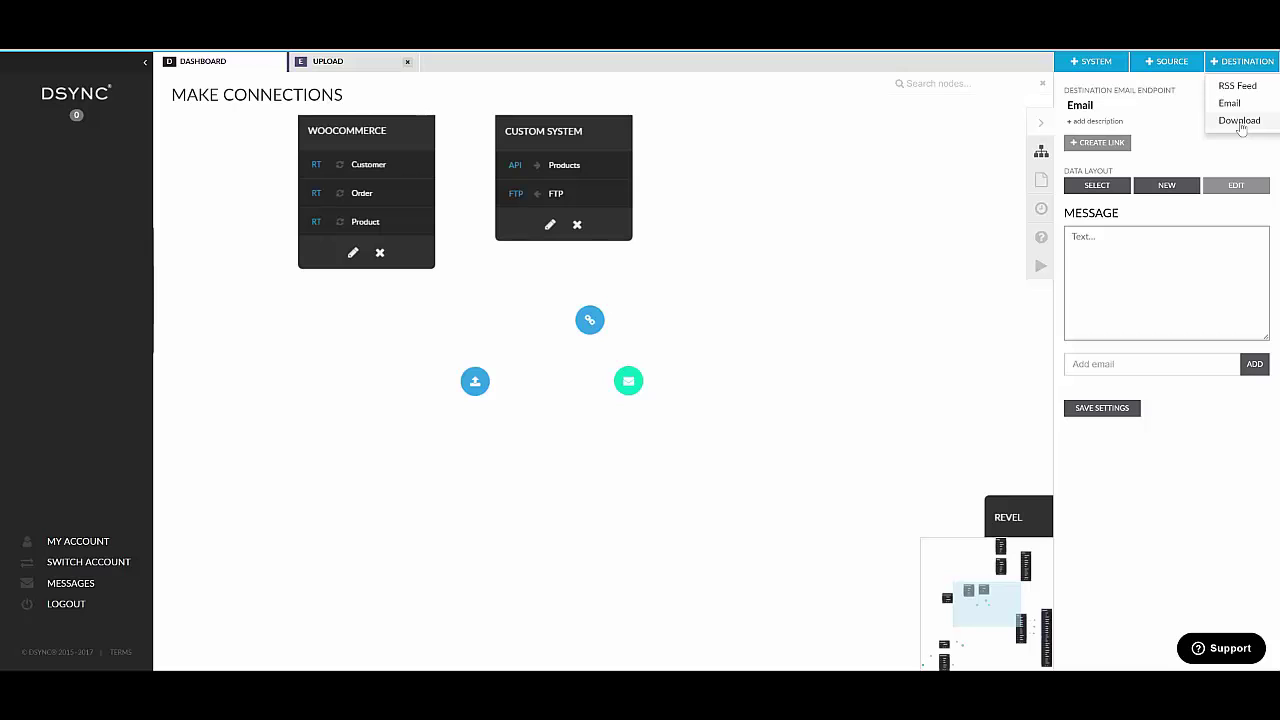
click(1239, 121)
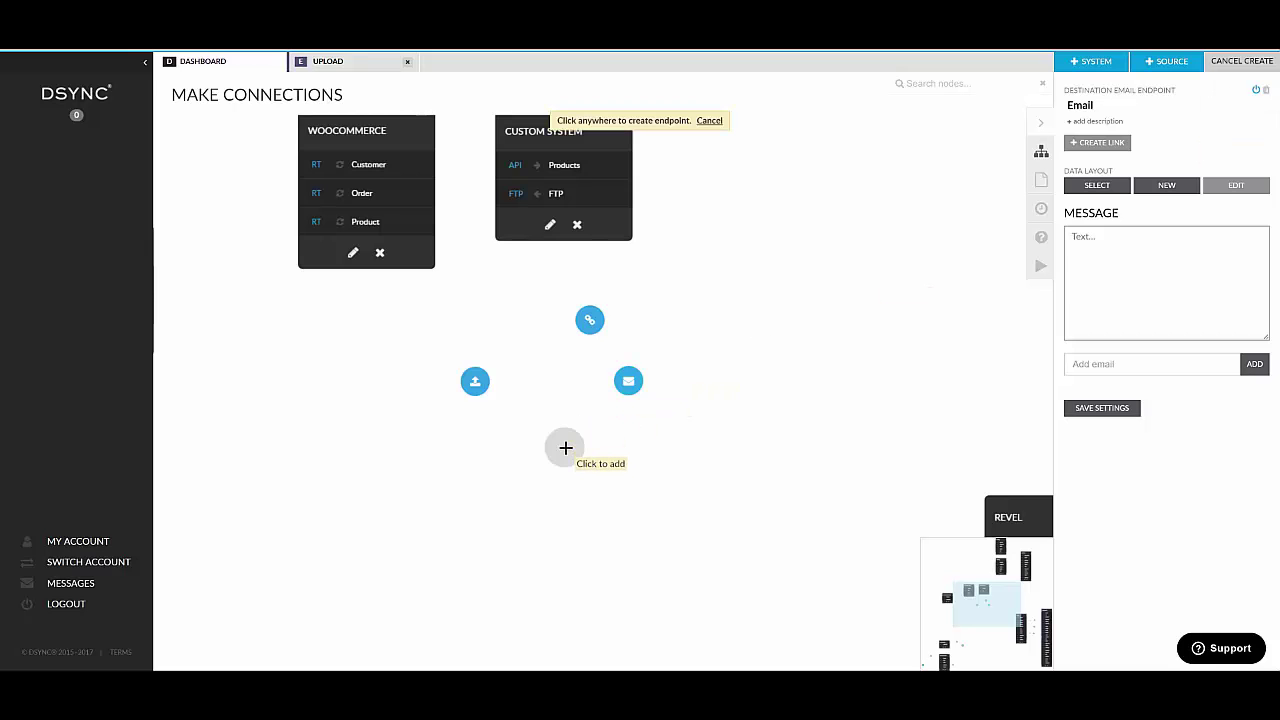
click(565, 447)
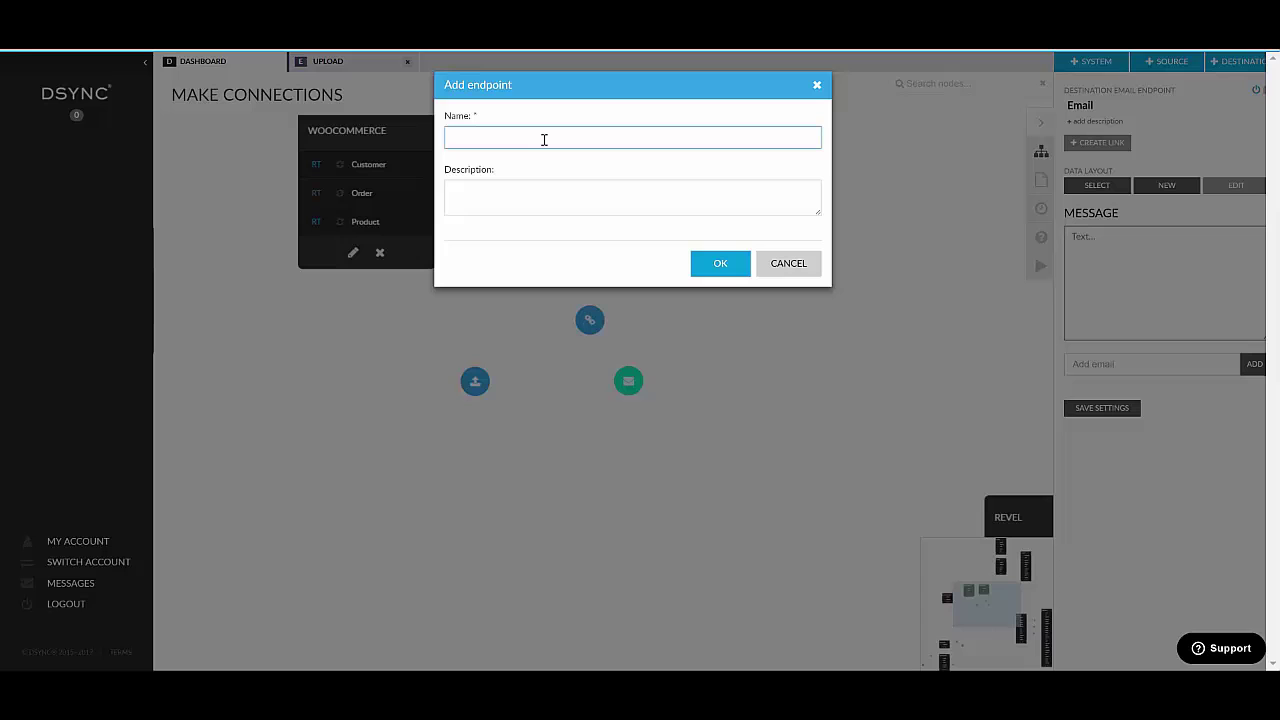
text(Email)
key(Return)
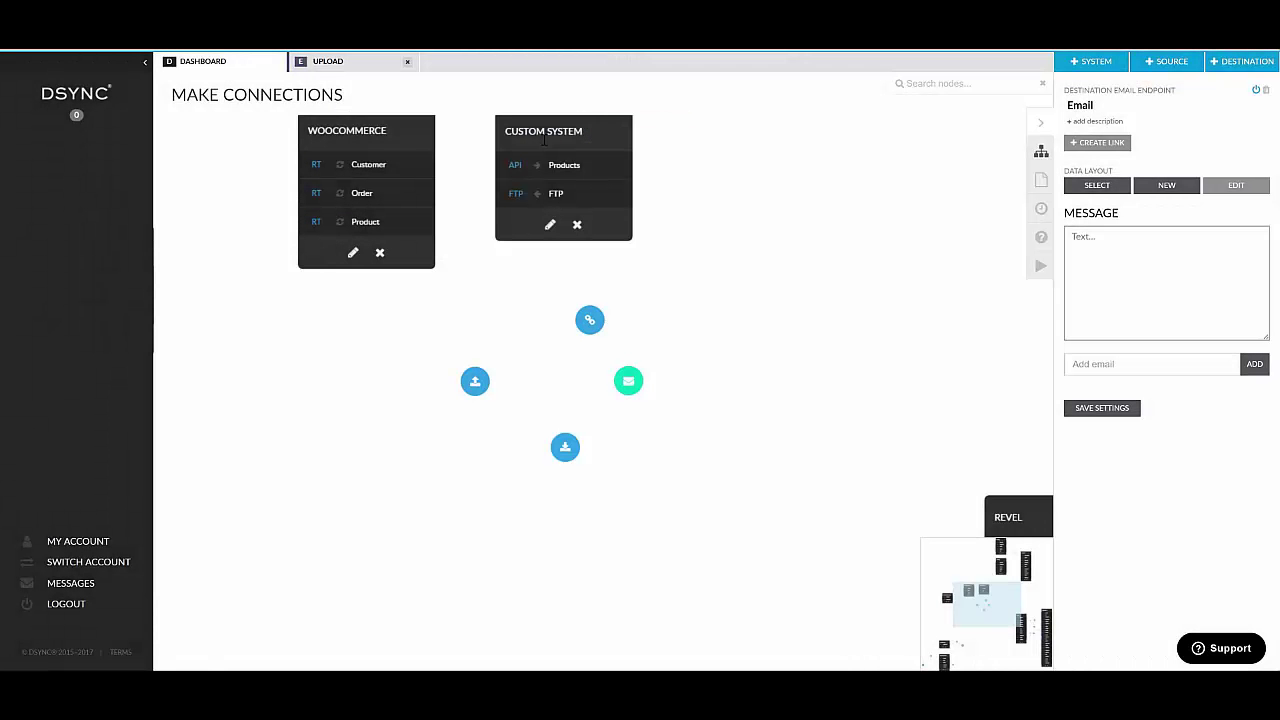
drag(475, 385, 426, 453)
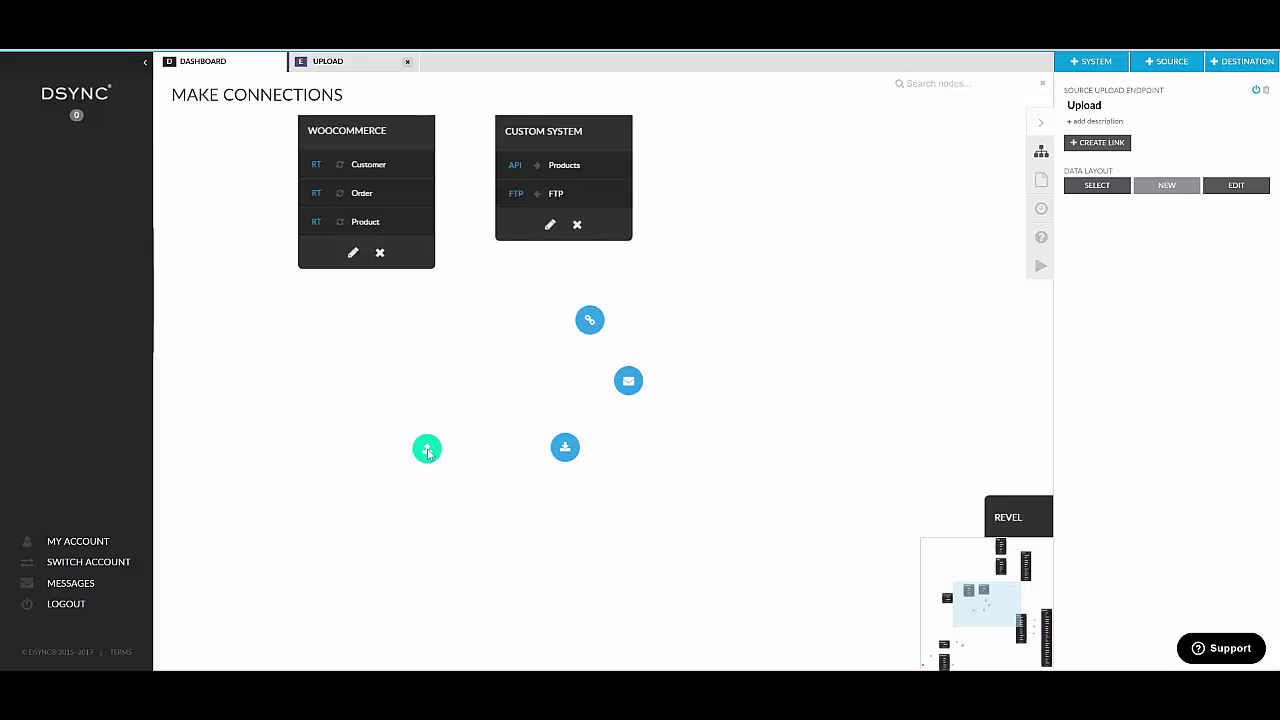
click(565, 452)
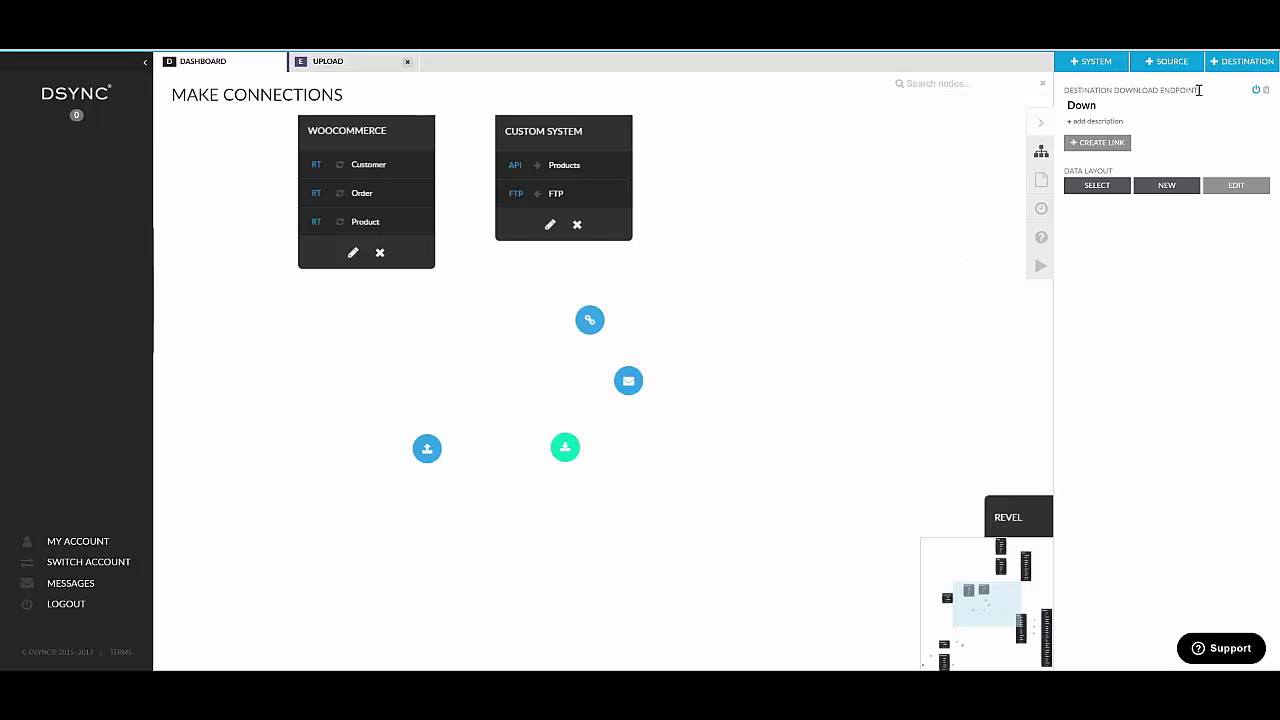
Start a description on the Down endpoint and move the Upload endpoint higher
drag(1198, 91, 1069, 91)
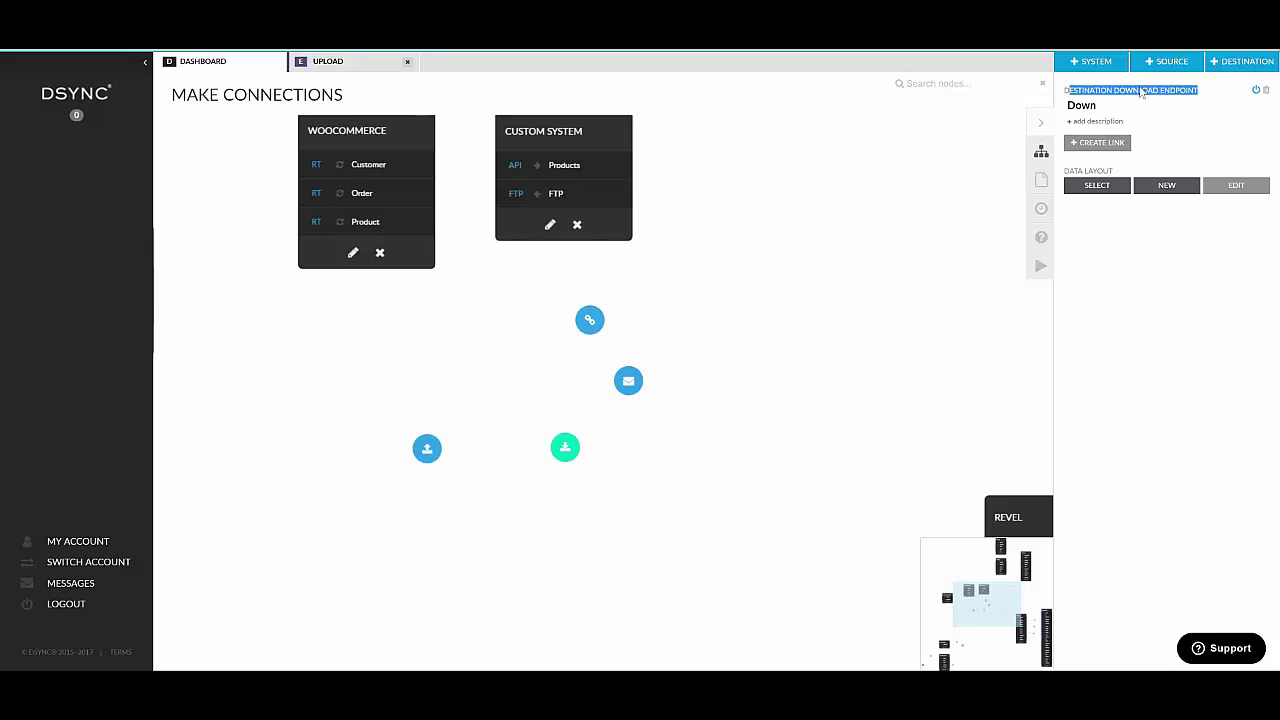
click(1152, 117)
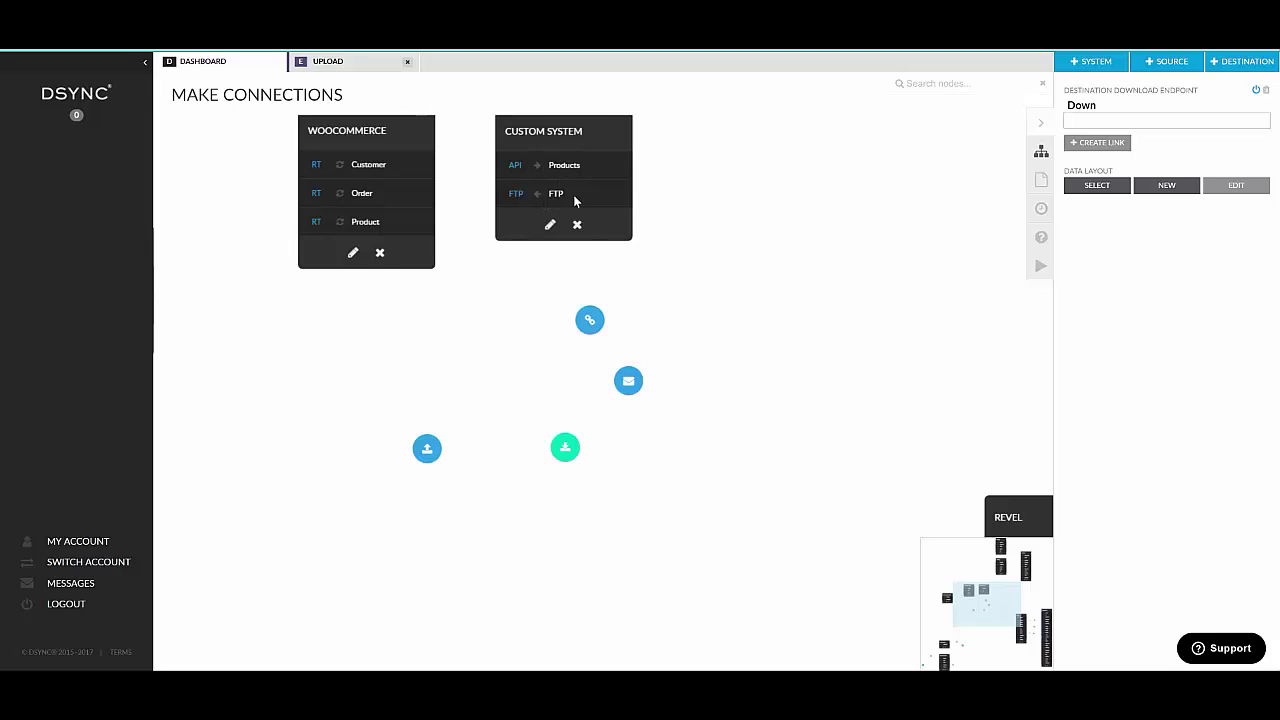
click(427, 450)
drag(426, 449, 408, 376)
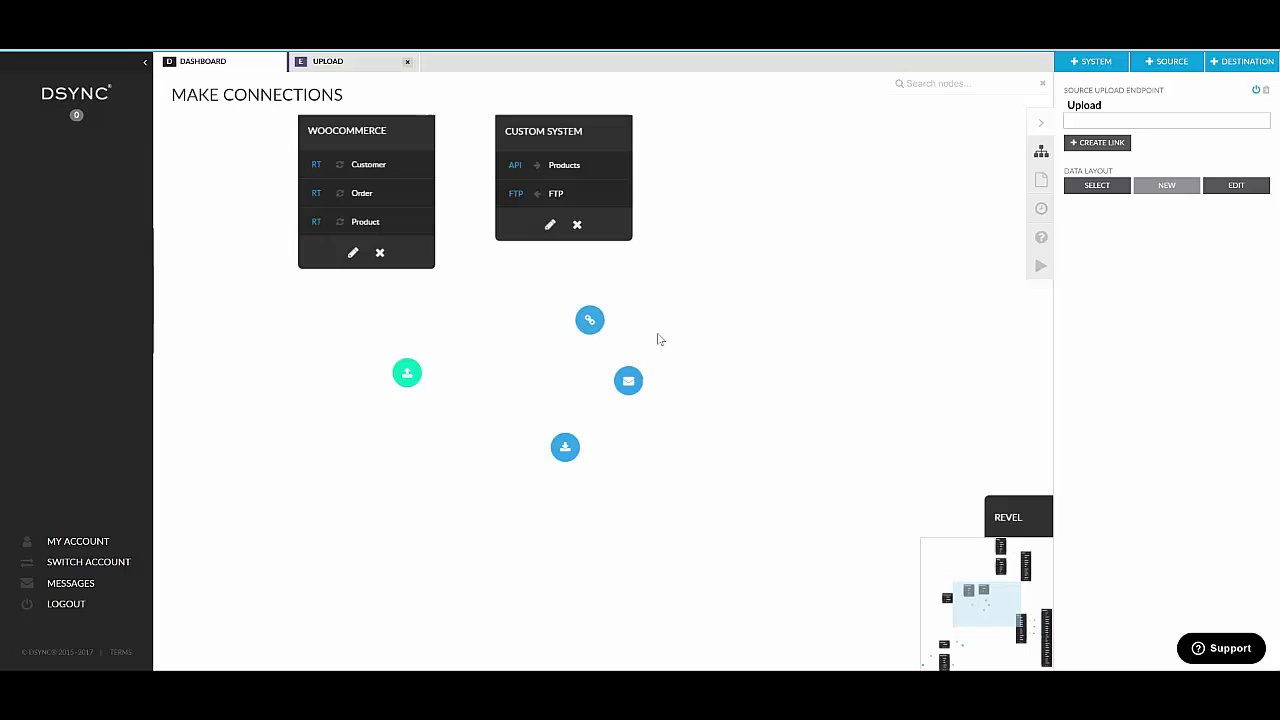
Inspect the settings of the RSS, Email and Down endpoints in turn
click(589, 323)
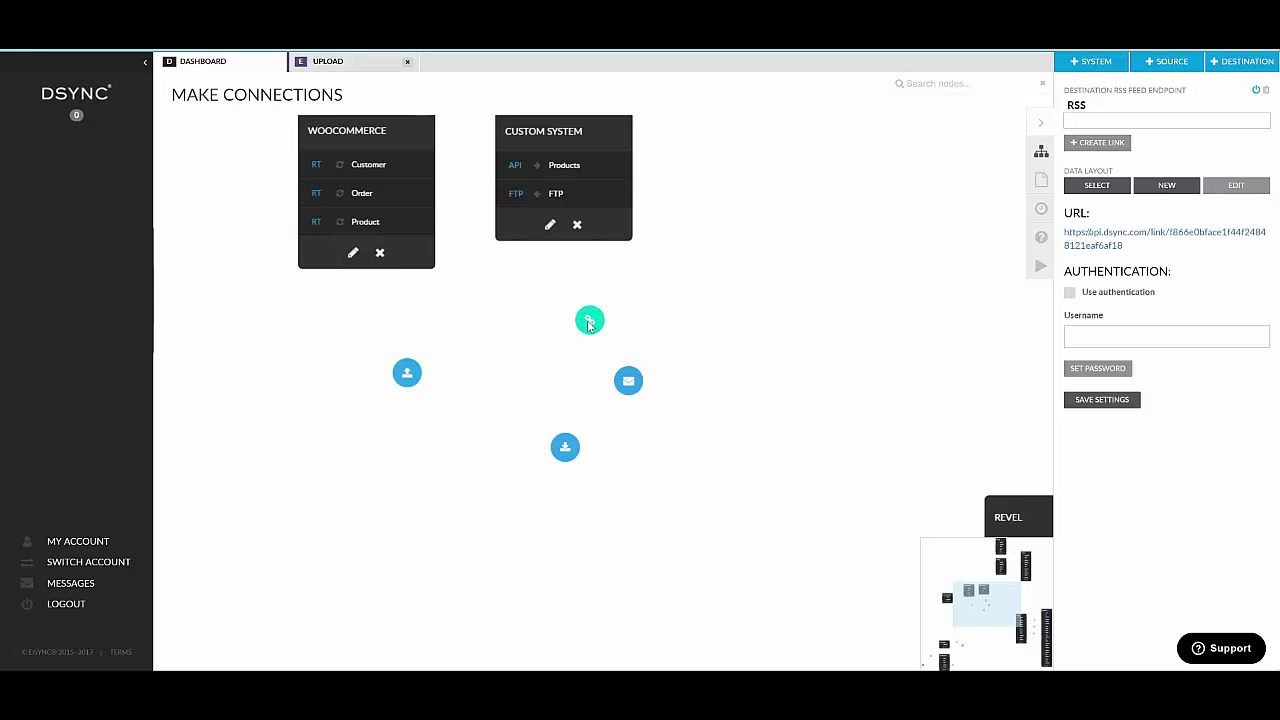
click(628, 381)
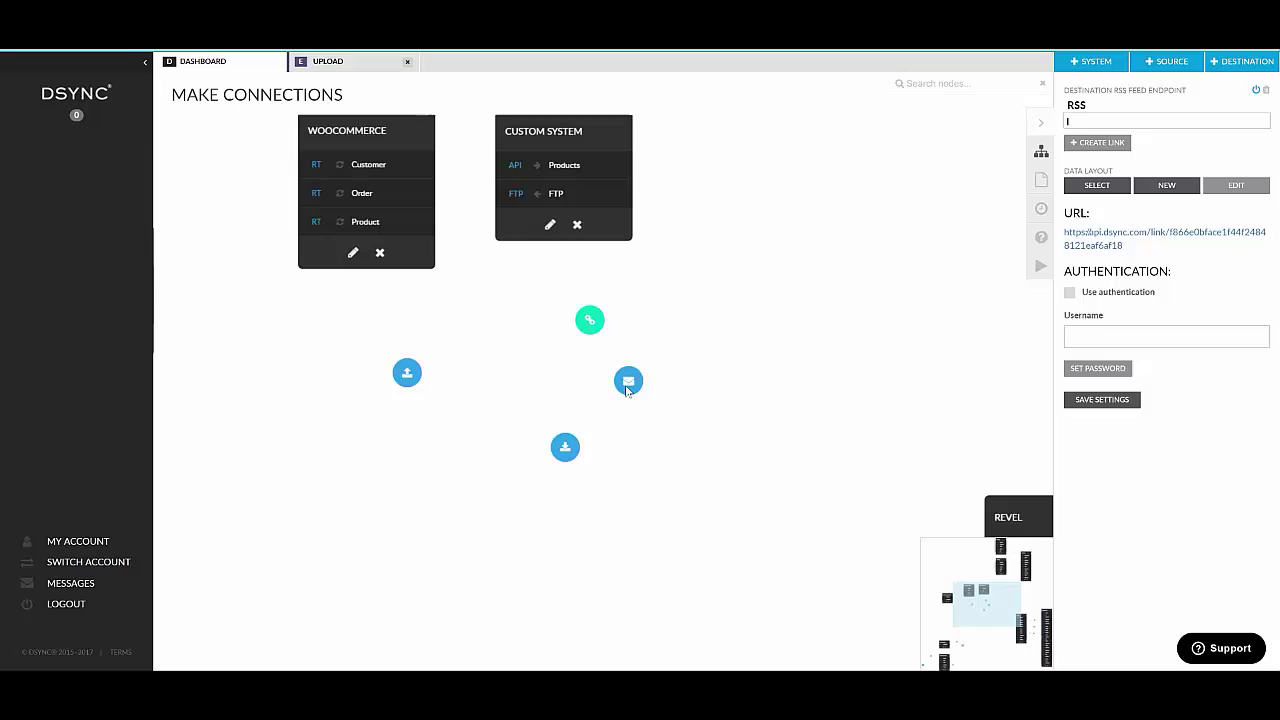
click(566, 449)
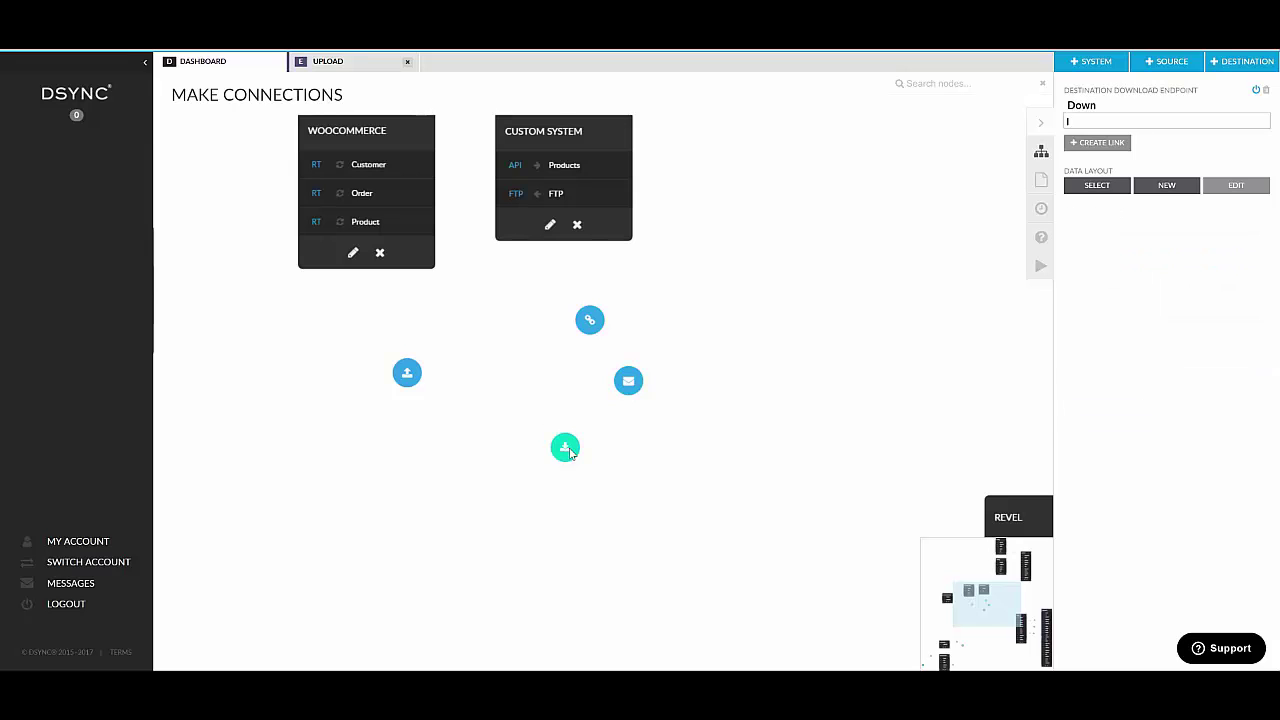